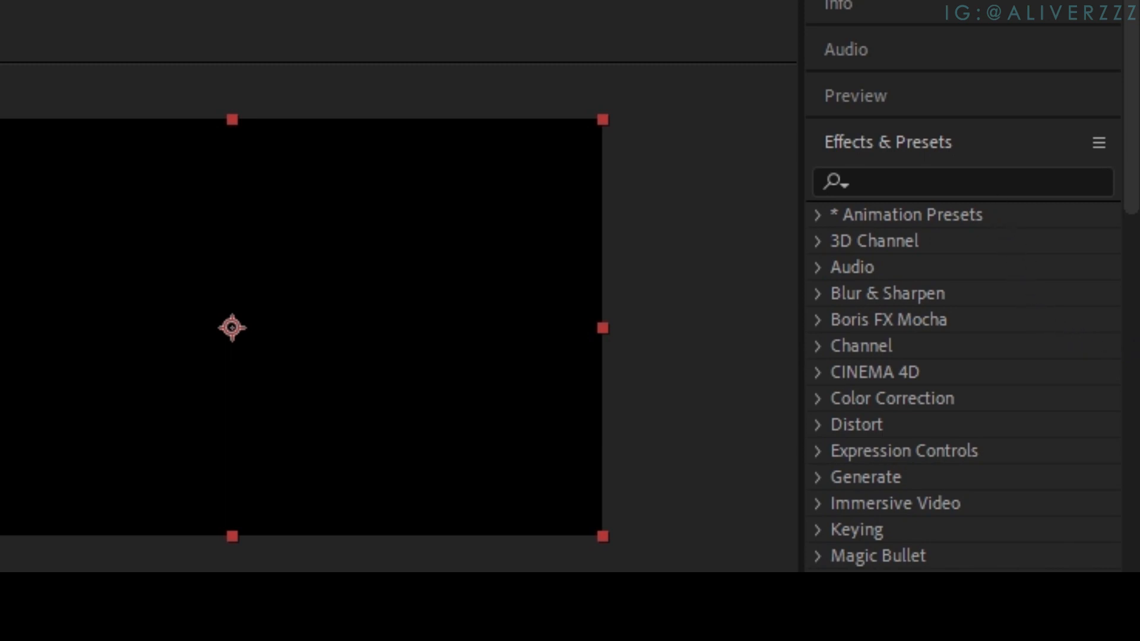
Step: Find the Stardust effect and apply it to the Black Solid 1 layer
{"action": "type", "text": "stardu"}
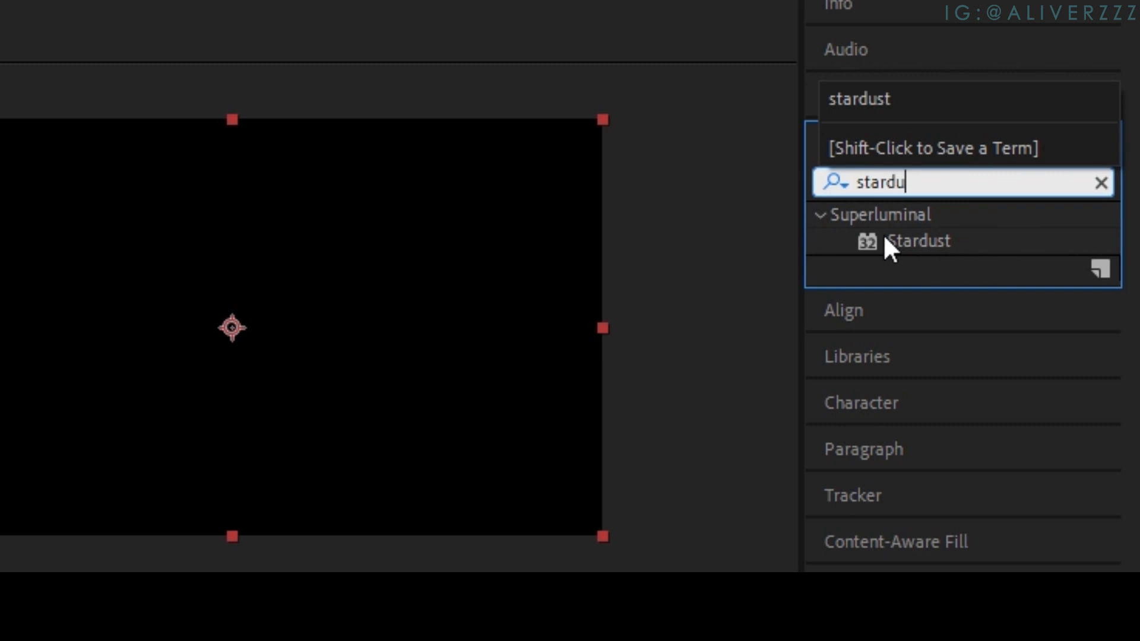
{"action": "left_click_drag", "start_coordinate": [941, 240], "coordinate": [0, 640]}
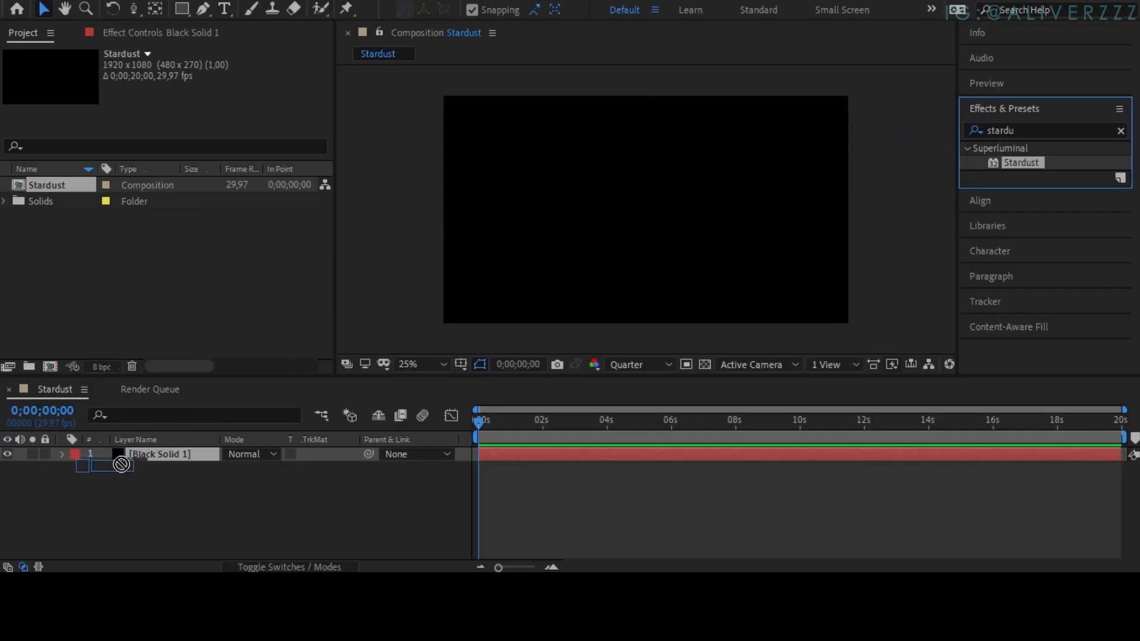
{"action": "left_click_drag", "start_coordinate": [121, 464], "coordinate": [156, 454]}
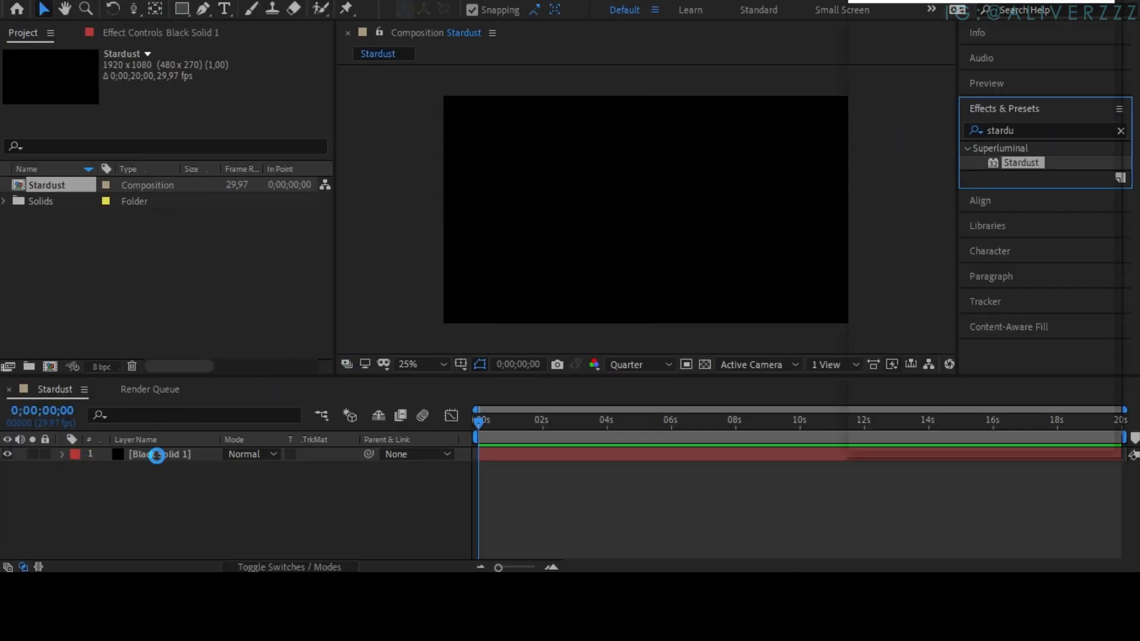
Step: Move the current time to 0;00;02;19 and set the Stardust emitter's type to Grid
{"action": "left_click_drag", "start_coordinate": [490, 426], "coordinate": [564, 439]}
{"action": "scroll", "coordinate": [71, 179], "scroll_direction": "down", "scroll_amount": 3}
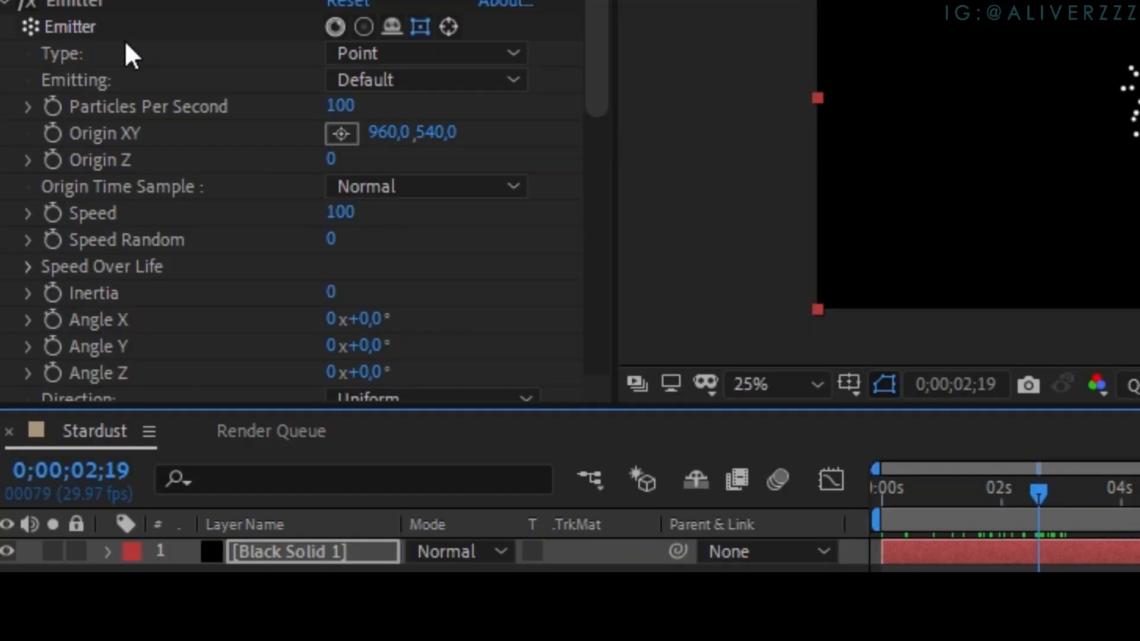
{"action": "left_click", "coordinate": [437, 52]}
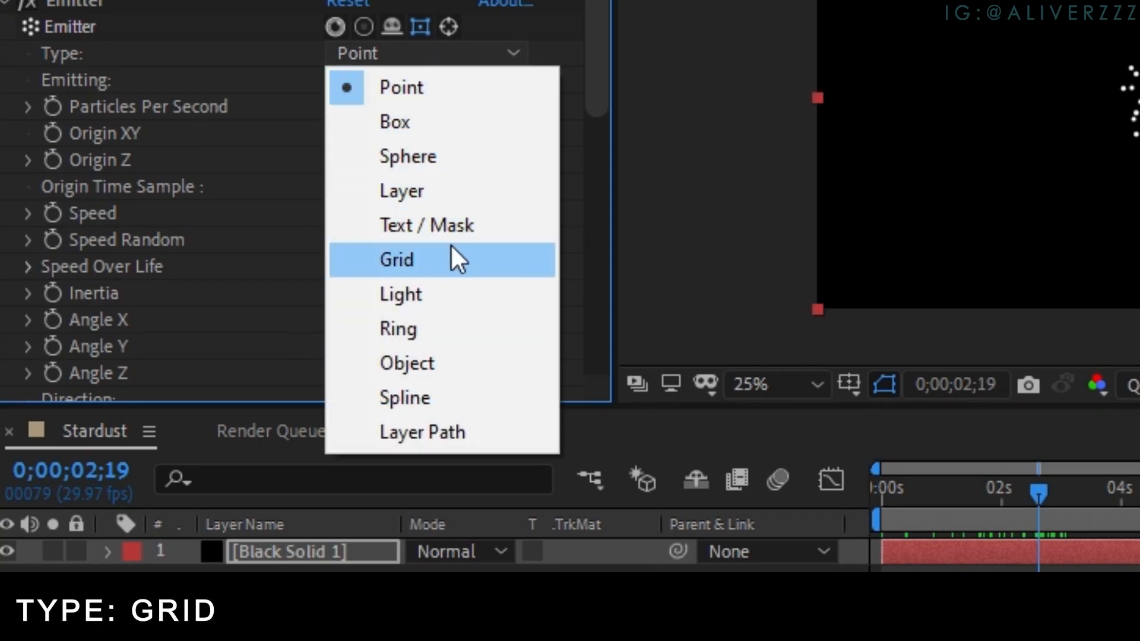
{"action": "left_click", "coordinate": [489, 258]}
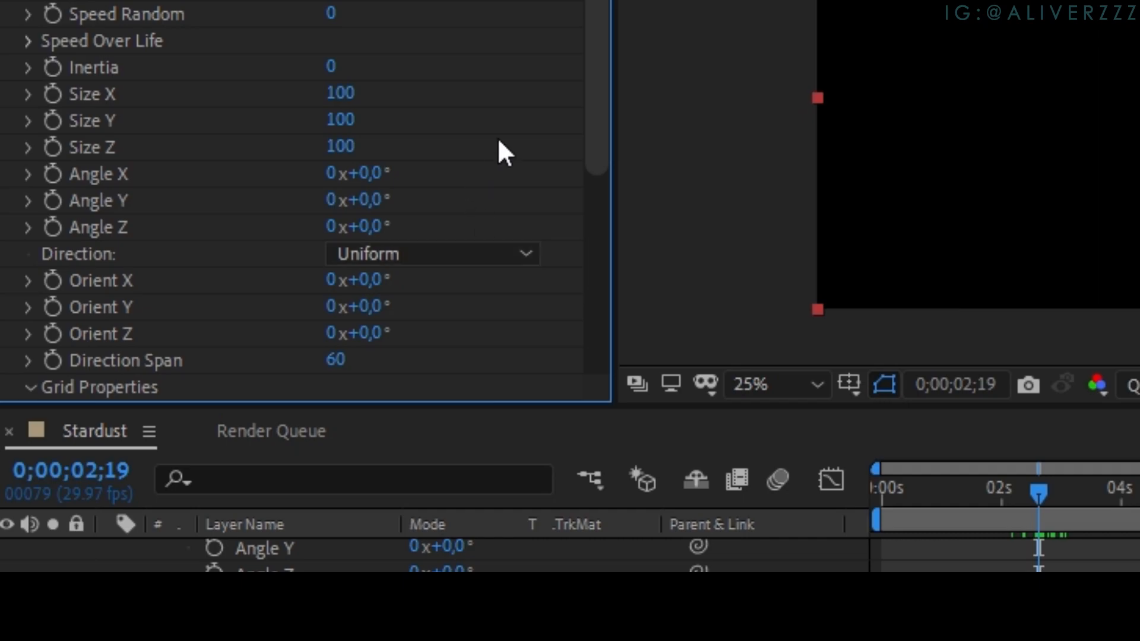
Step: Move the current time to 0;00;01;09, then set the emitter's emitting mode to Once and its speed to 0
{"action": "scroll", "coordinate": [499, 138], "scroll_direction": "up", "scroll_amount": 1}
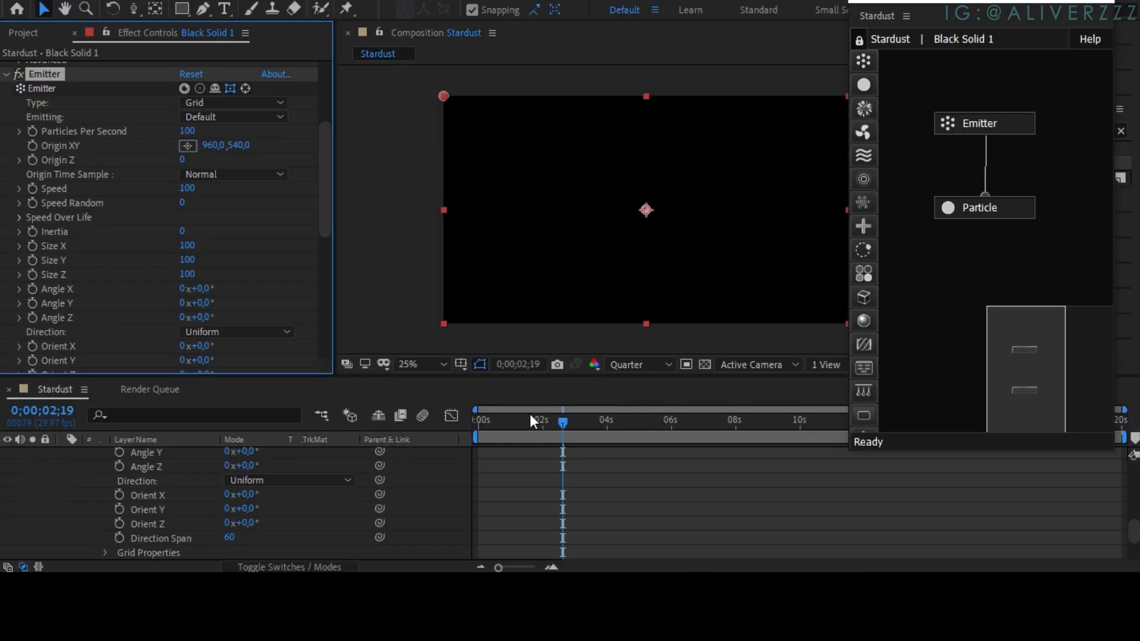
{"action": "mouse_move", "coordinate": [529, 414]}
{"action": "left_mouse_down"}
{"action": "mouse_move", "coordinate": [510, 416]}
{"action": "mouse_move", "coordinate": [520, 415]}
{"action": "left_mouse_up"}
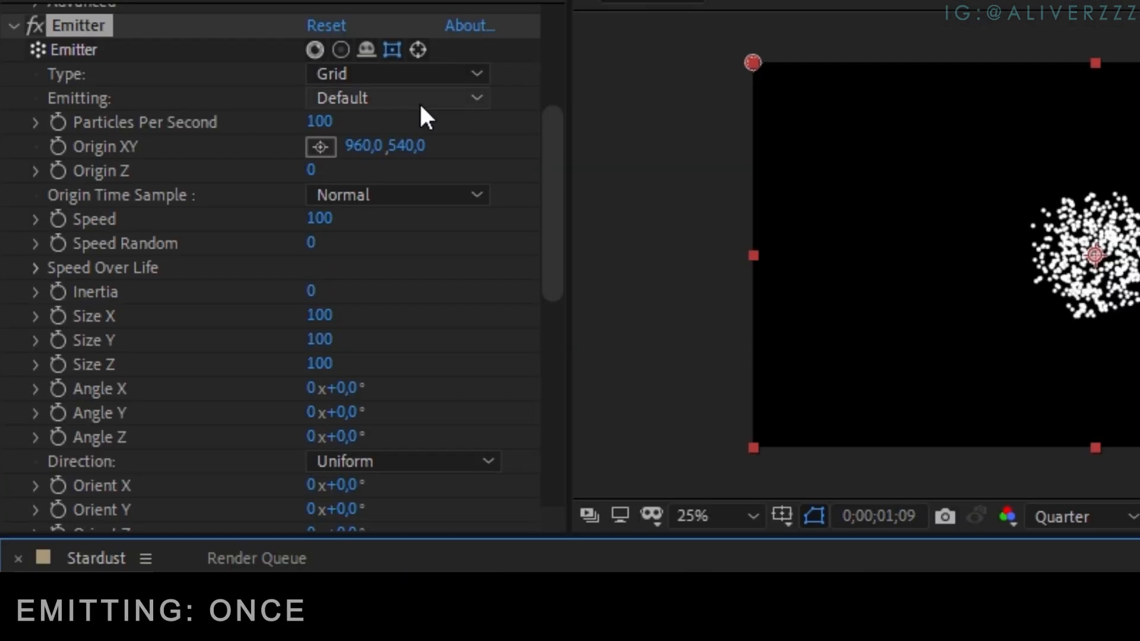
{"action": "left_click", "coordinate": [419, 102]}
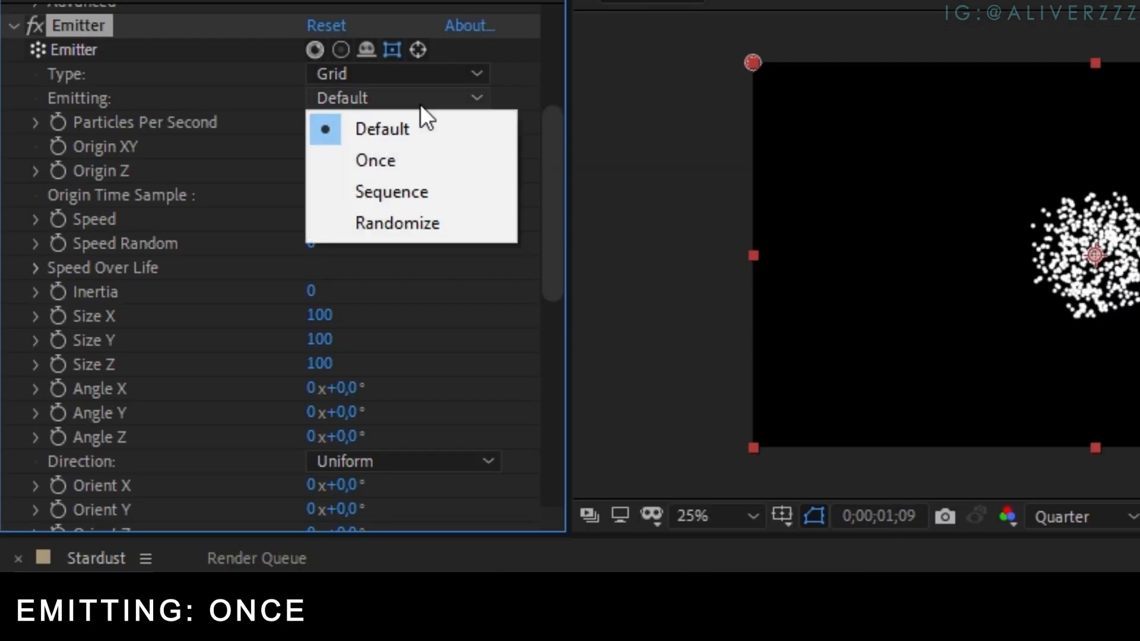
{"action": "left_click", "coordinate": [427, 158]}
{"action": "left_click", "coordinate": [321, 219]}
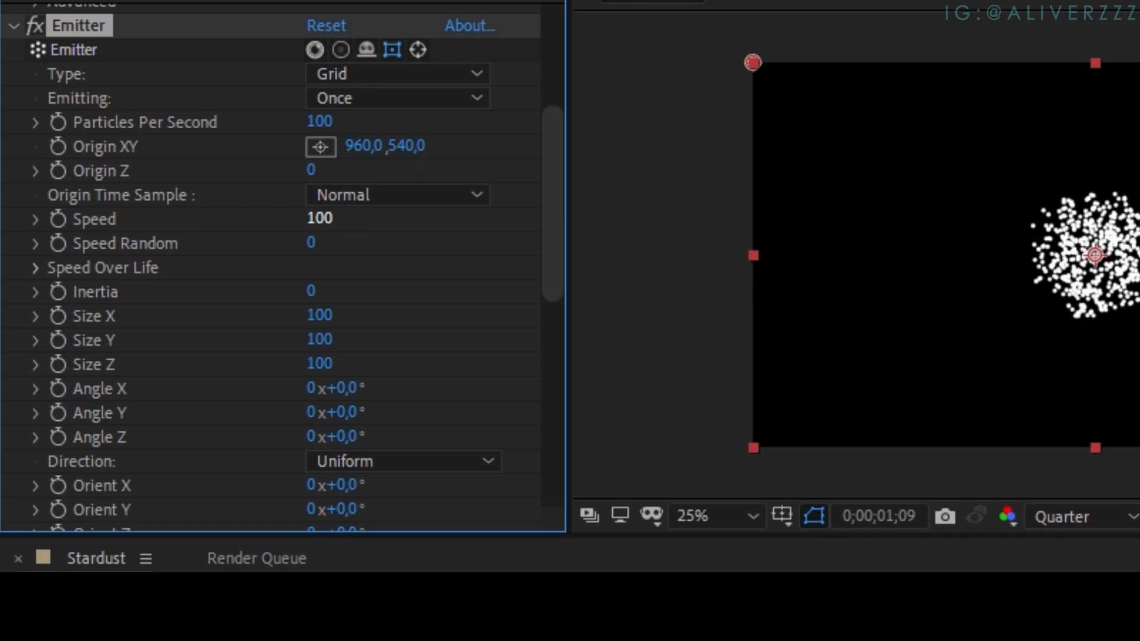
{"action": "type", "text": "0"}
{"action": "key", "text": "Return"}
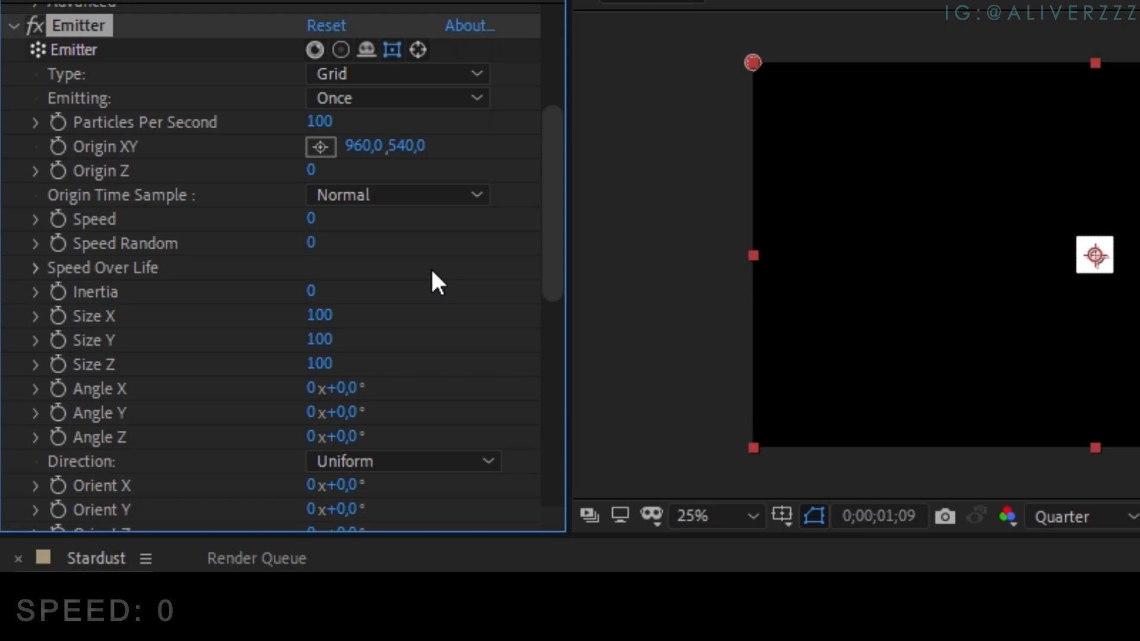
Step: Set the emitter's grid type to Sphere in its grid properties
{"action": "scroll", "coordinate": [428, 273], "scroll_direction": "down", "scroll_amount": 2}
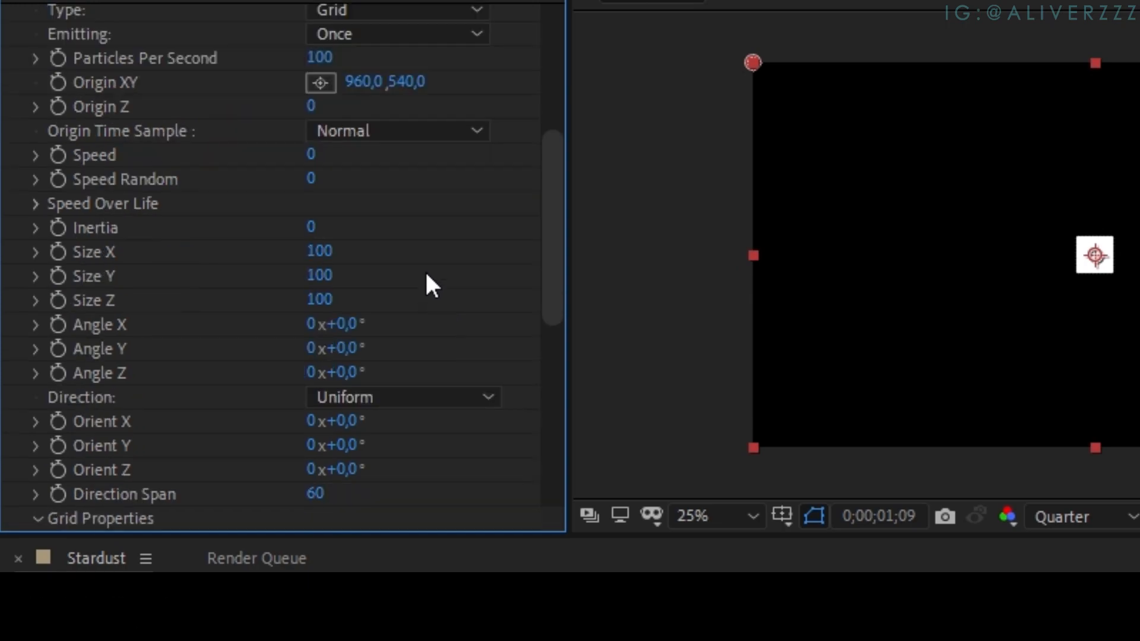
{"action": "scroll", "coordinate": [411, 341], "scroll_direction": "down", "scroll_amount": 4}
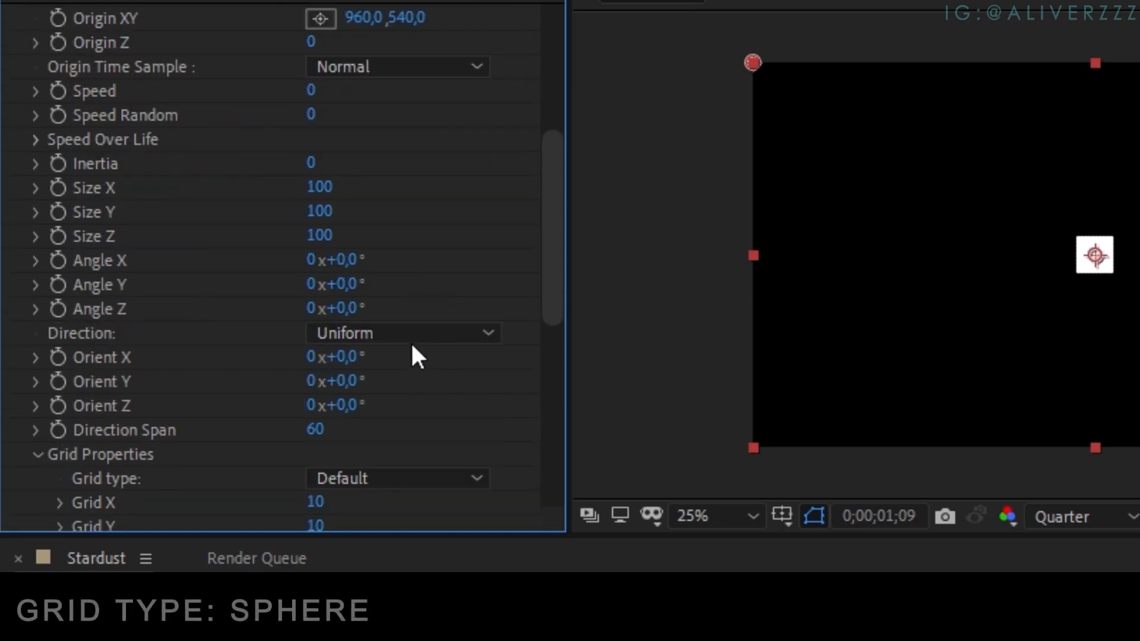
{"action": "left_click", "coordinate": [358, 413]}
{"action": "left_click", "coordinate": [361, 477]}
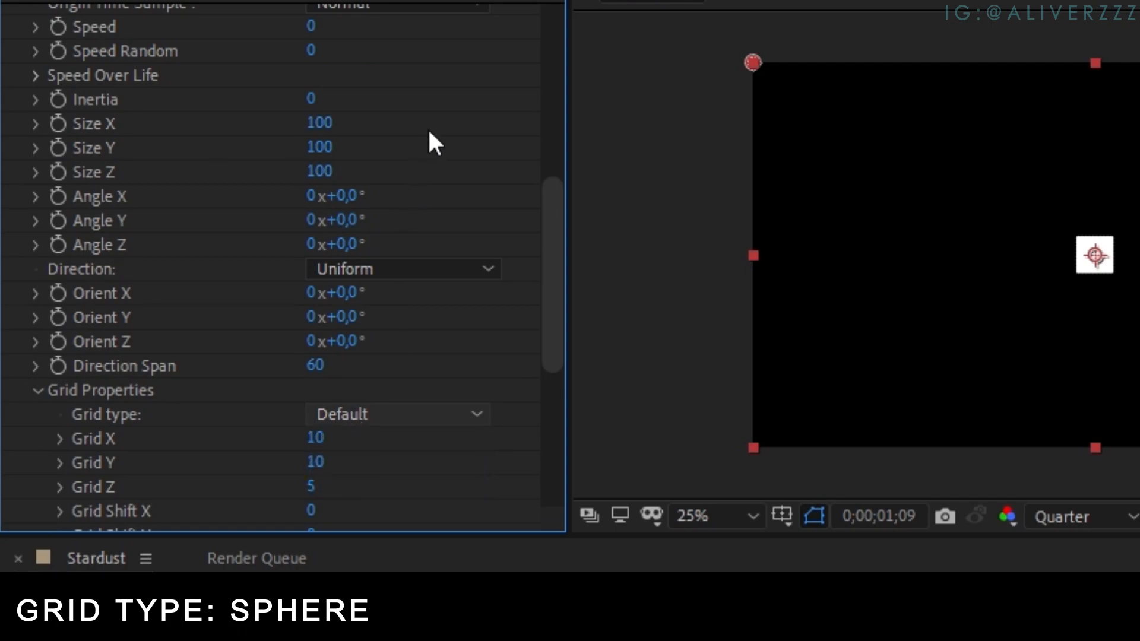
Step: Set the emitter's Size X, Size Y and Size Z to 300 each
{"action": "scroll", "coordinate": [429, 123], "scroll_direction": "up", "scroll_amount": 2}
{"action": "left_click", "coordinate": [320, 187]}
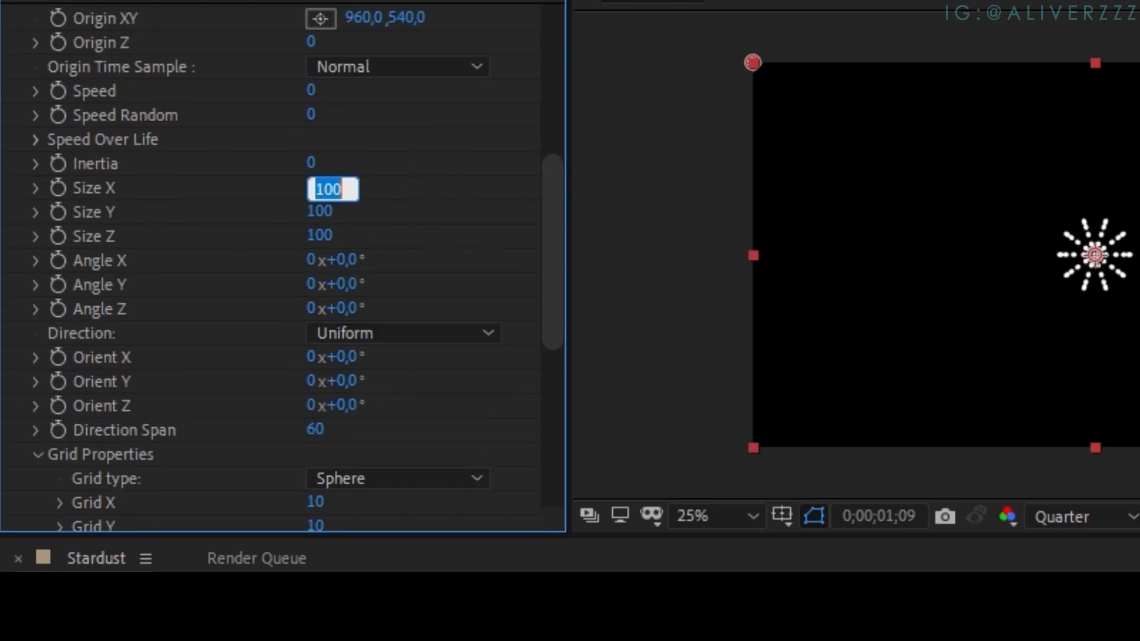
{"action": "type", "text": "300"}
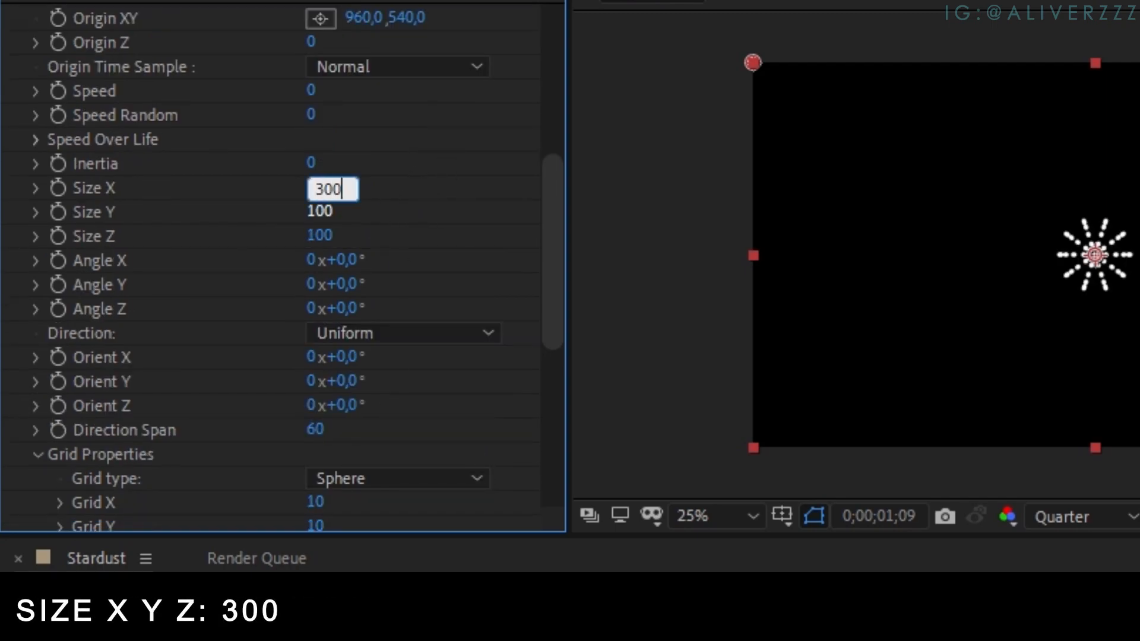
{"action": "key", "text": "Tab"}
{"action": "type", "text": "300"}
{"action": "key", "text": "Tab"}
{"action": "type", "text": "300"}
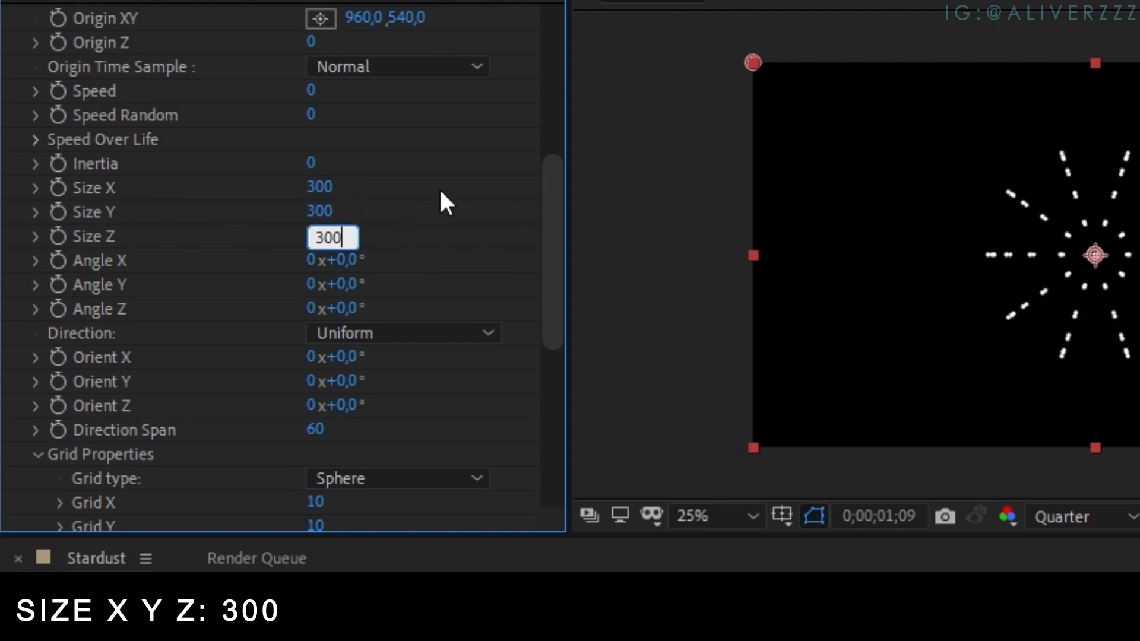
{"action": "key", "text": "Return"}
Step: Set the emitter's Grid Z to 1, and Grid X and Grid Y to 20
{"action": "scroll", "coordinate": [441, 192], "scroll_direction": "down", "scroll_amount": 4}
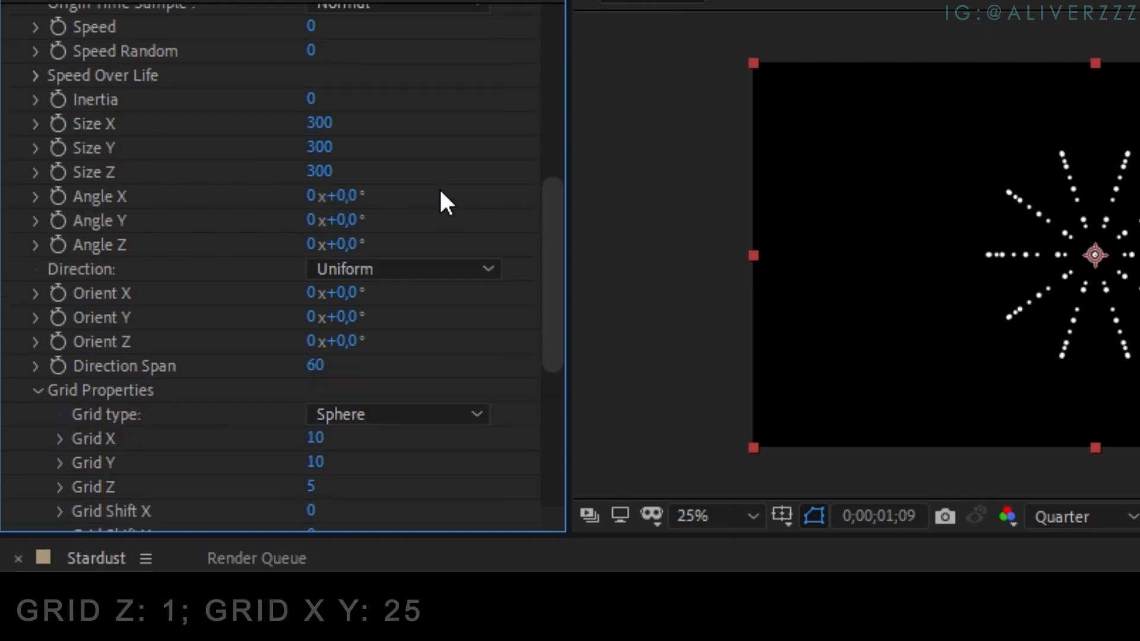
{"action": "scroll", "coordinate": [441, 192], "scroll_direction": "down", "scroll_amount": 2}
{"action": "left_click_drag", "start_coordinate": [311, 358], "coordinate": [305, 358]}
{"action": "left_click", "coordinate": [315, 310]}
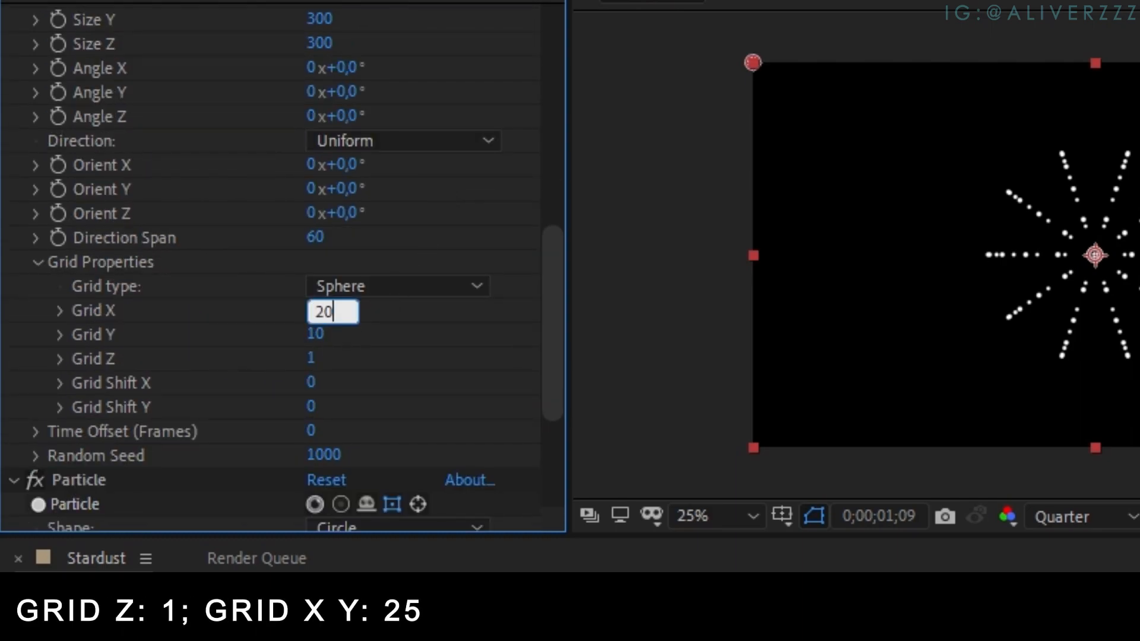
{"action": "key", "text": "Tab"}
{"action": "key", "text": "Return"}
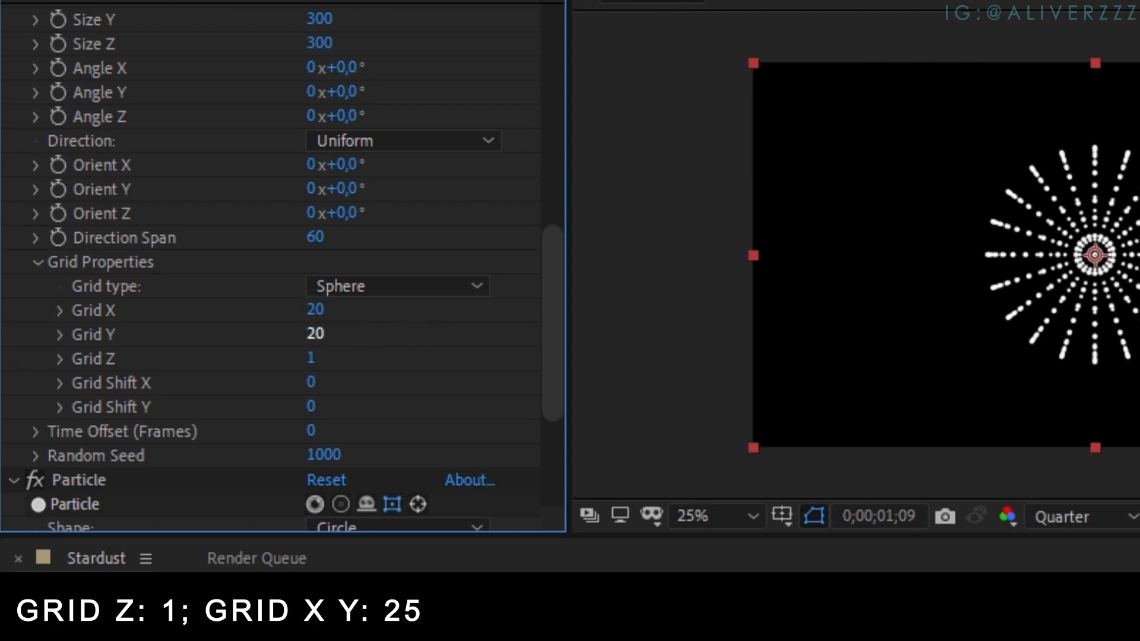
Step: Increase the emitter's Grid X and Grid Y to 25 each
{"action": "left_click", "coordinate": [315, 309]}
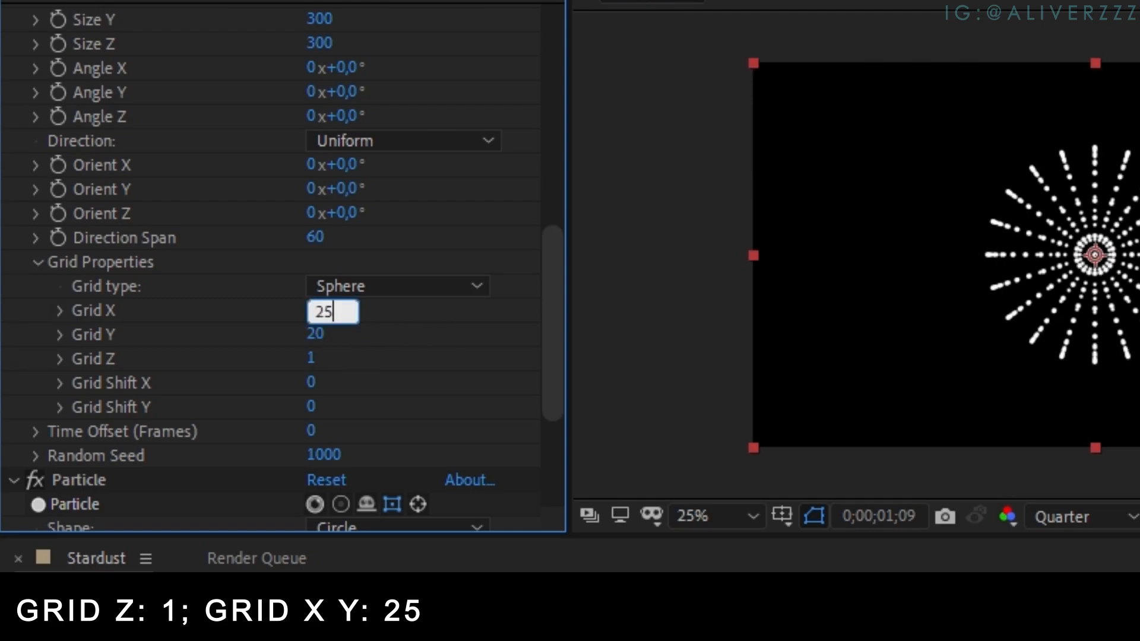
{"action": "key", "text": "Return"}
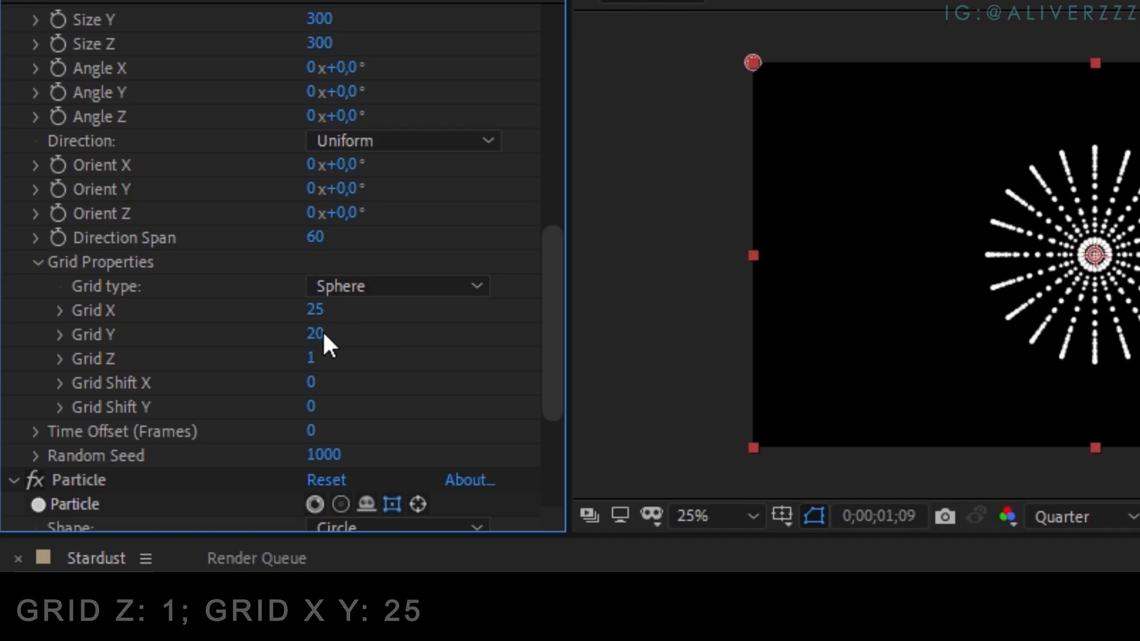
{"action": "left_click", "coordinate": [315, 334]}
{"action": "type", "text": "25"}
{"action": "key", "text": "Return"}
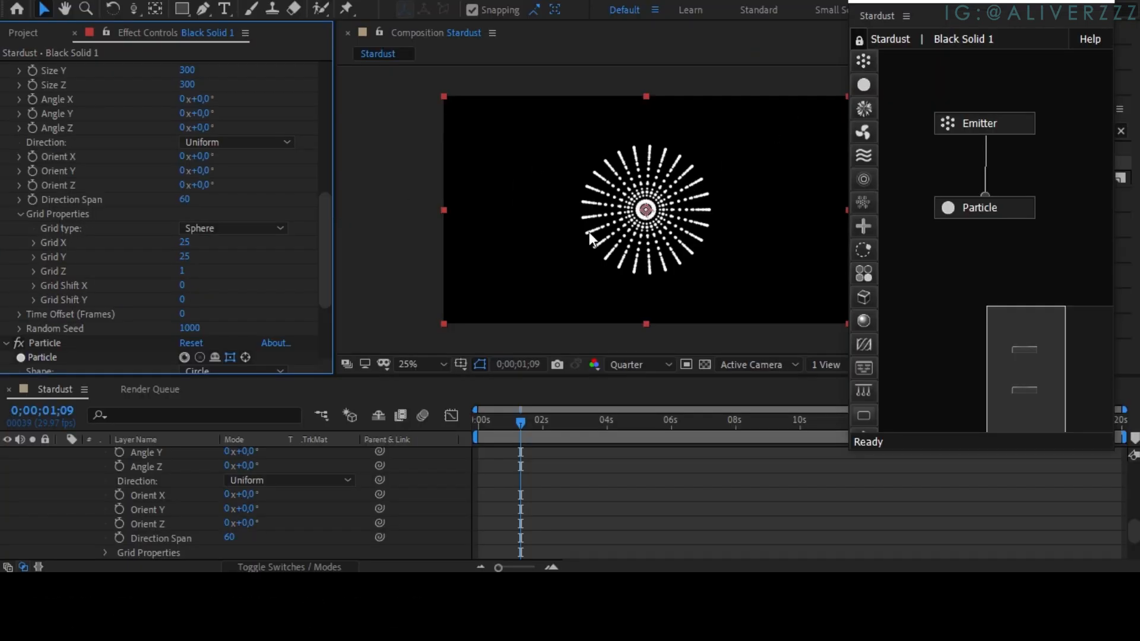
Step: Create a two-node camera named Camera 1 with the 50mm preset
{"action": "right_click", "coordinate": [437, 468]}
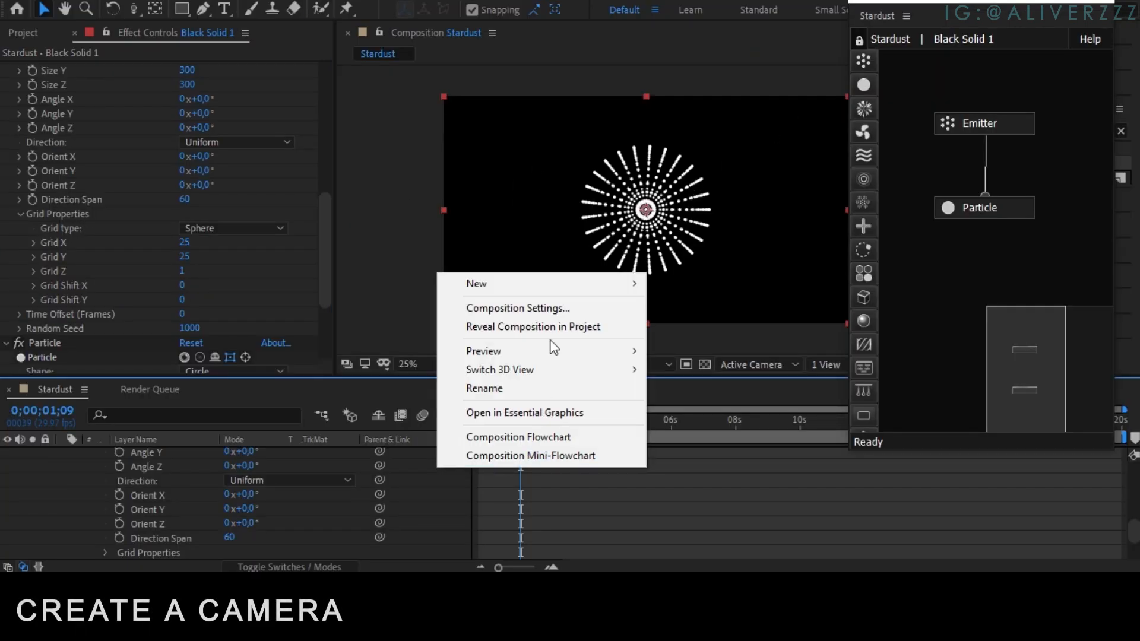
{"action": "mouse_move", "coordinate": [585, 282]}
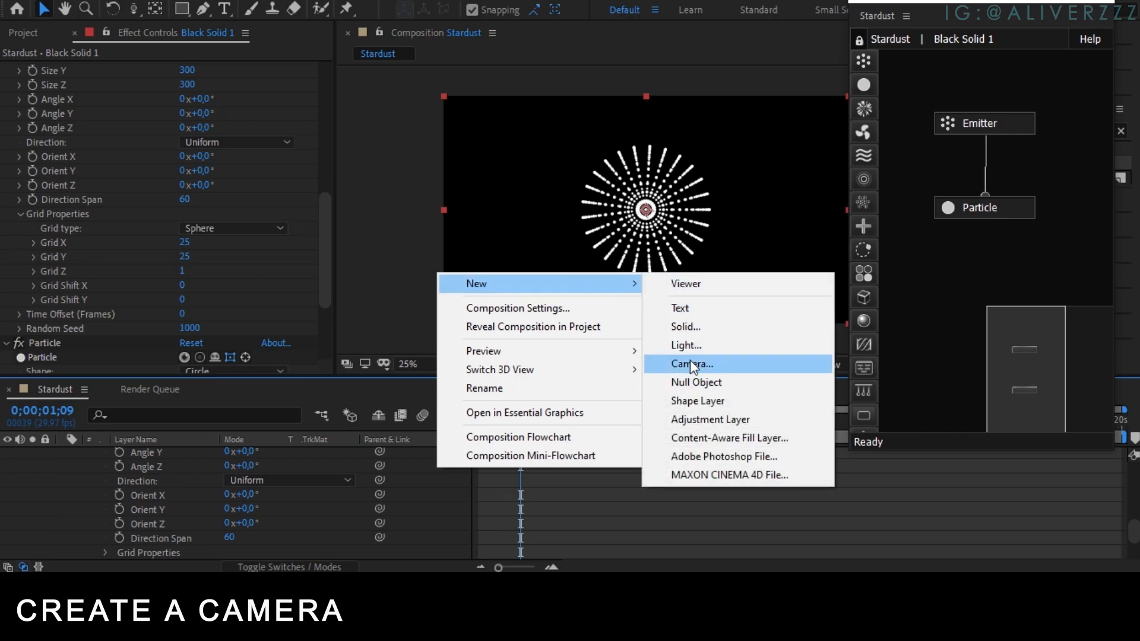
{"action": "left_click", "coordinate": [689, 360]}
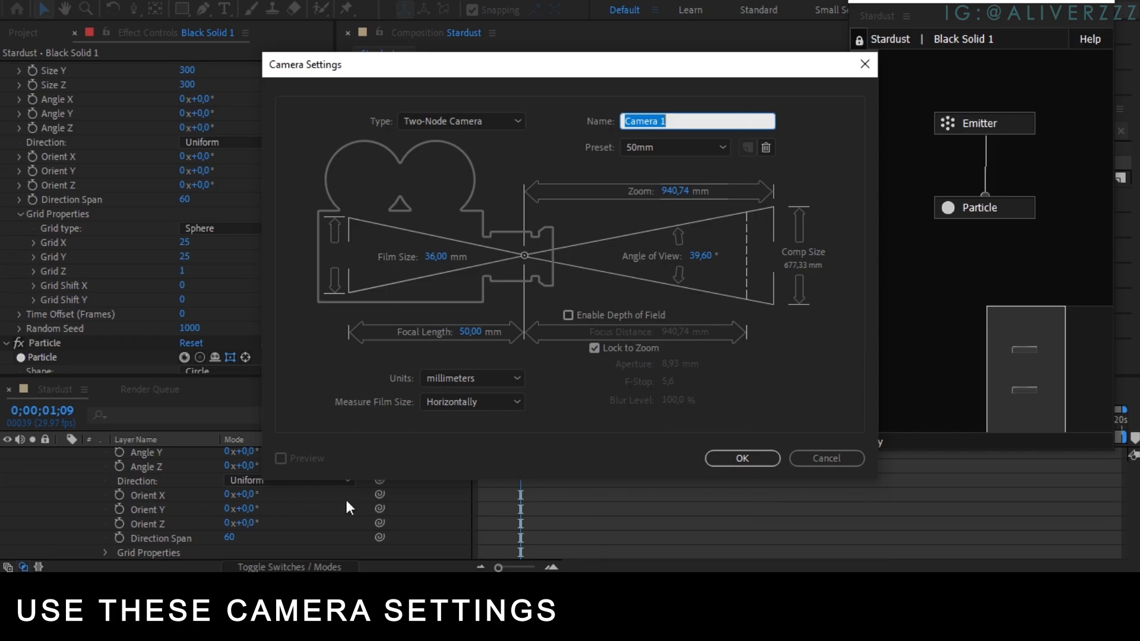
{"action": "left_click", "coordinate": [729, 463]}
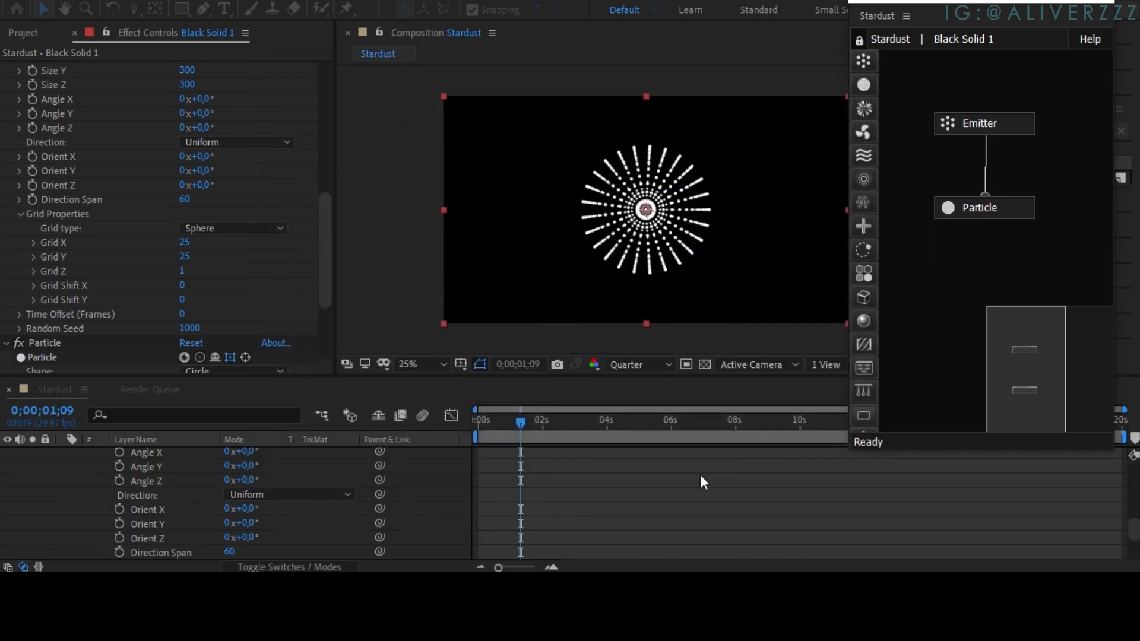
Step: Orbit the camera around the particle sphere so it is seen from an angle, with its poles toward the sides
{"action": "left_click", "coordinate": [138, 6]}
{"action": "left_click", "coordinate": [178, 26]}
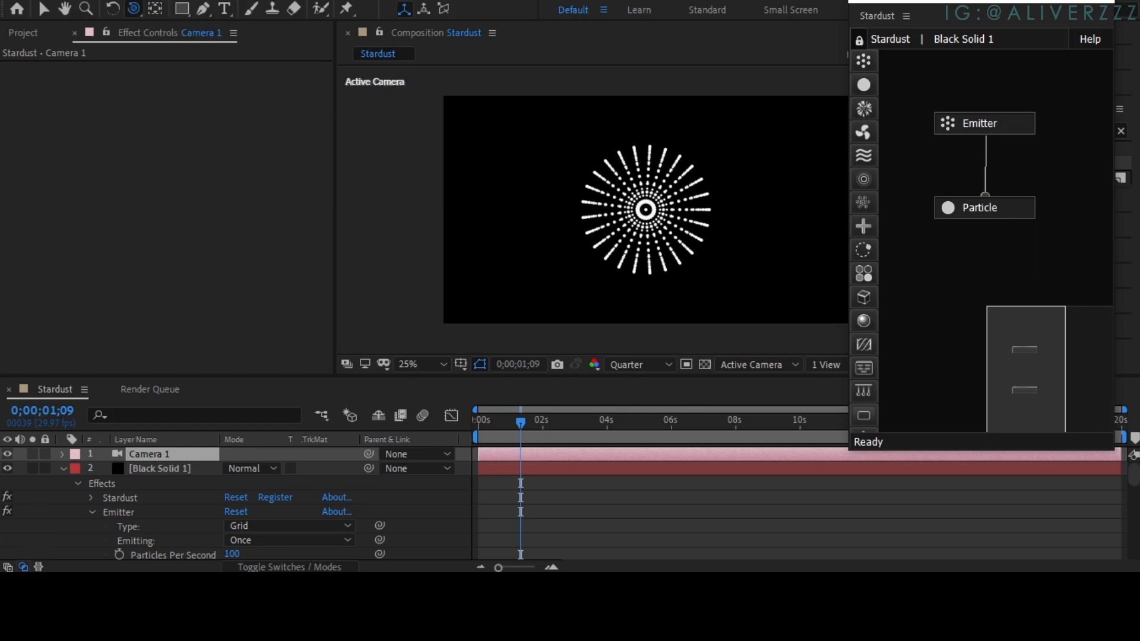
{"action": "mouse_move", "coordinate": [646, 210]}
{"action": "left_mouse_down"}
{"action": "mouse_move", "coordinate": [669, 229]}
{"action": "mouse_move", "coordinate": [686, 226]}
{"action": "mouse_move", "coordinate": [697, 203]}
{"action": "mouse_move", "coordinate": [688, 225]}
{"action": "mouse_move", "coordinate": [646, 227]}
{"action": "mouse_move", "coordinate": [655, 212]}
{"action": "mouse_move", "coordinate": [642, 209]}
{"action": "mouse_move", "coordinate": [644, 186]}
{"action": "left_mouse_up"}
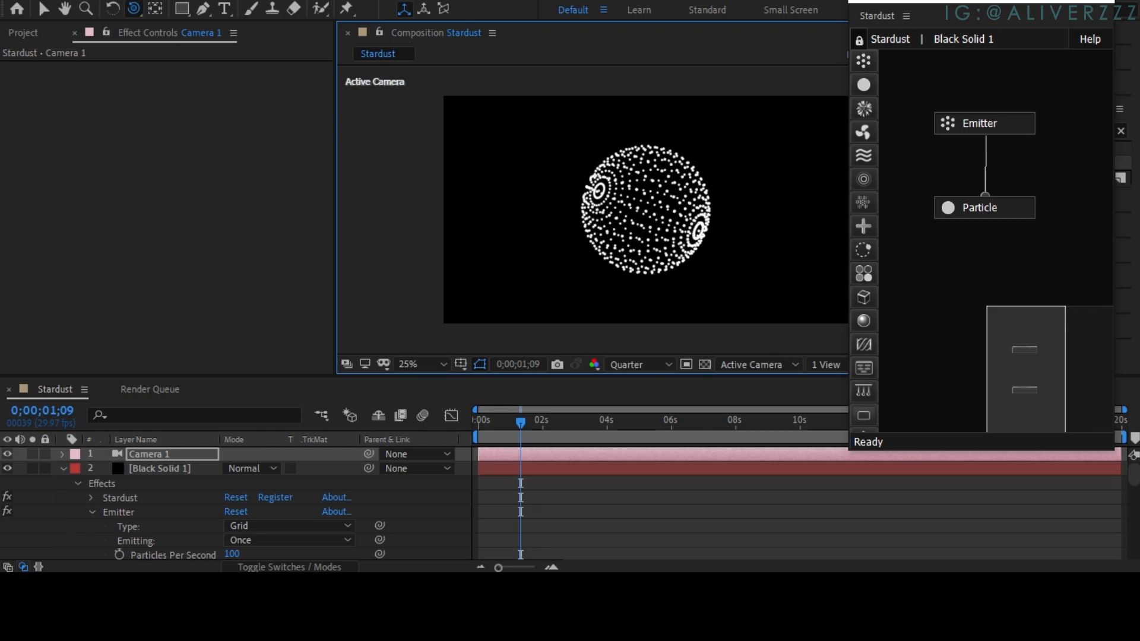
Step: Set the particle size to 4 pixels in the Particle properties of Black Solid 1's Stardust effect
{"action": "left_click", "coordinate": [156, 468]}
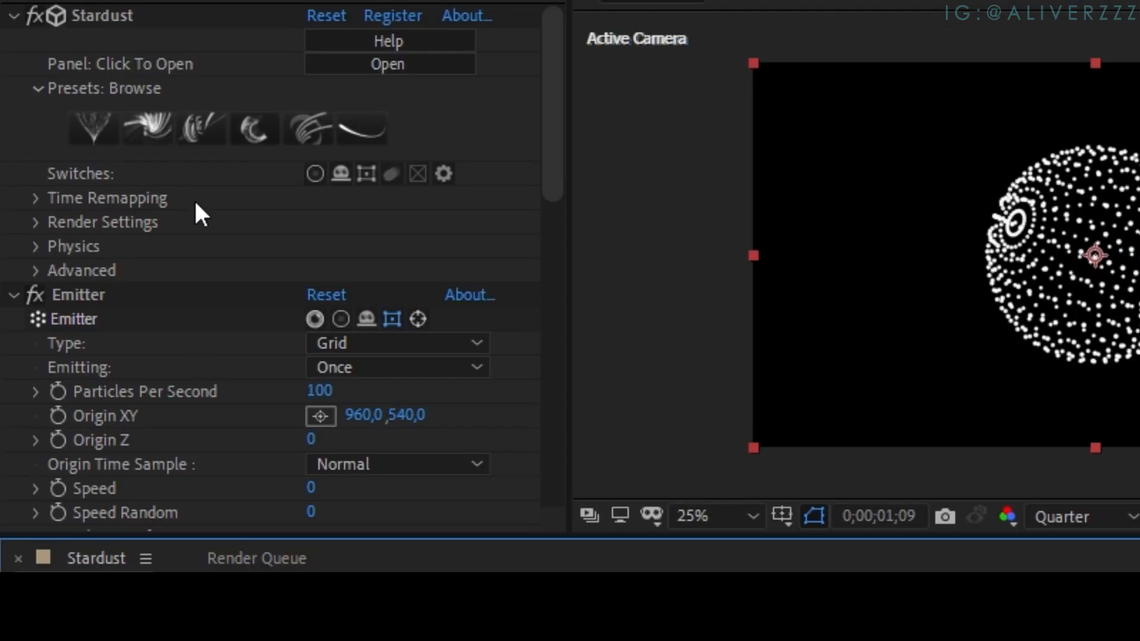
{"action": "scroll", "coordinate": [196, 205], "scroll_direction": "down", "scroll_amount": 15}
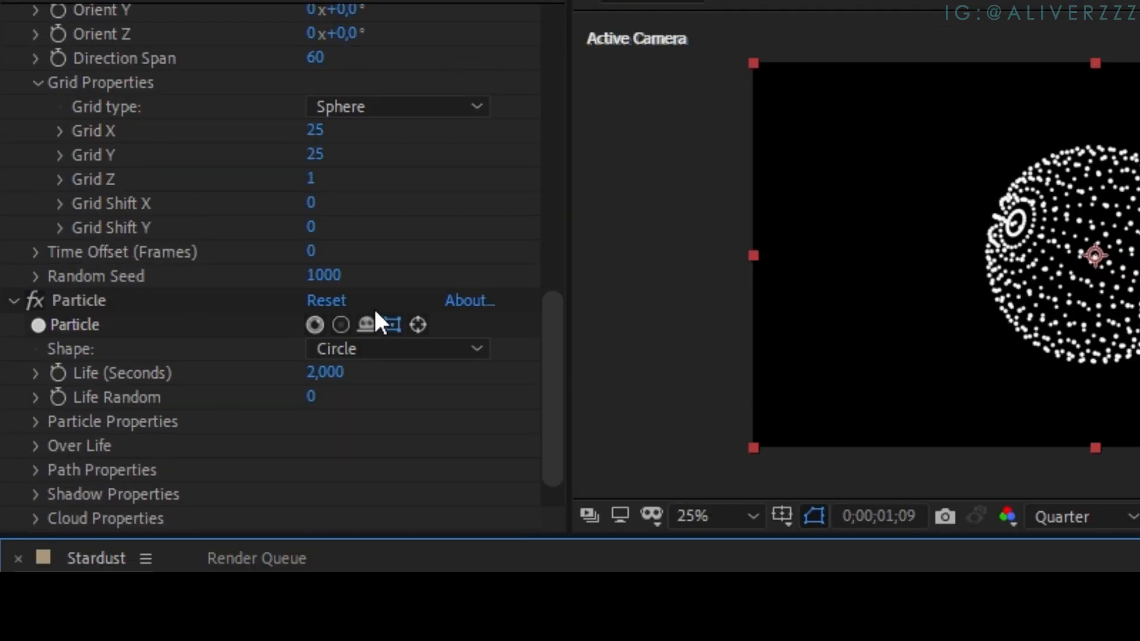
{"action": "scroll", "coordinate": [47, 386], "scroll_direction": "down", "scroll_amount": 2}
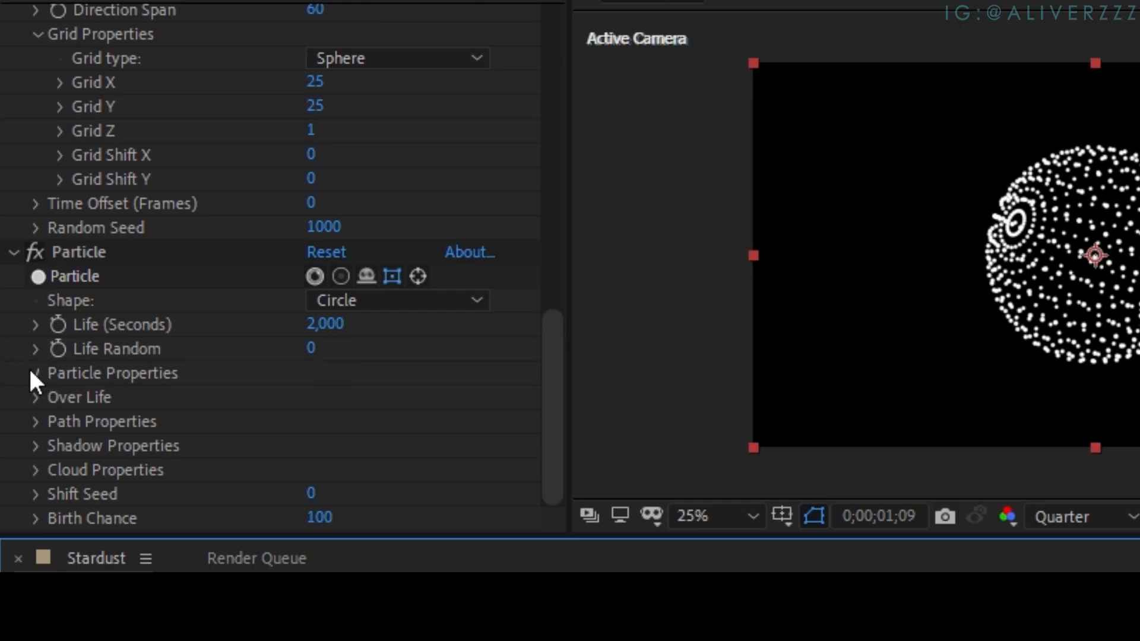
{"action": "left_click", "coordinate": [34, 374]}
{"action": "left_click", "coordinate": [316, 250]}
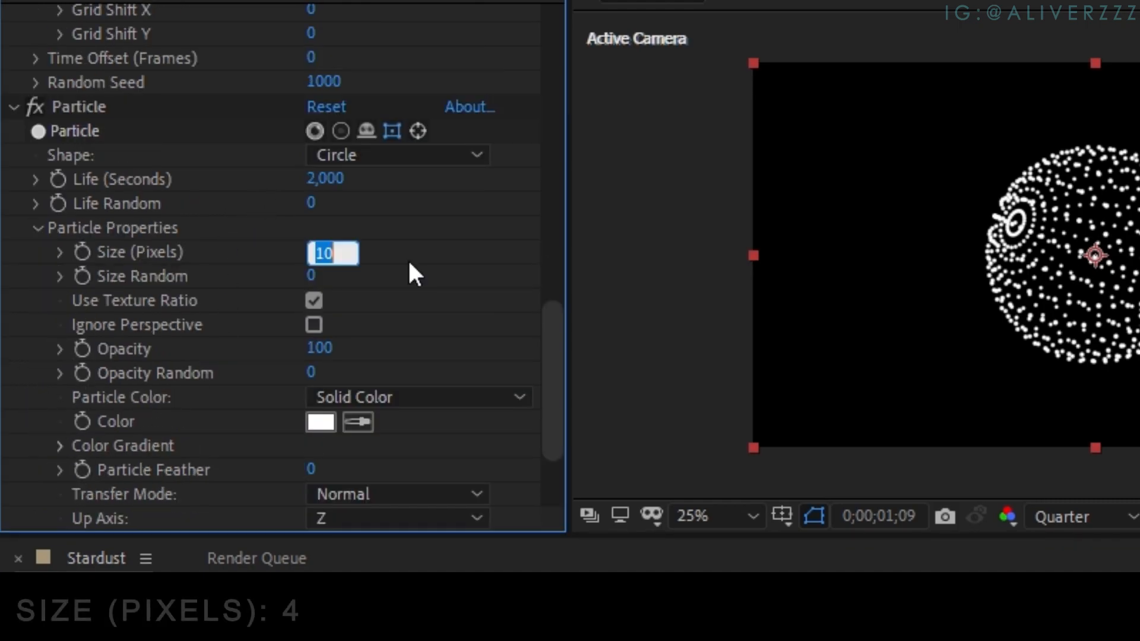
{"action": "type", "text": "4"}
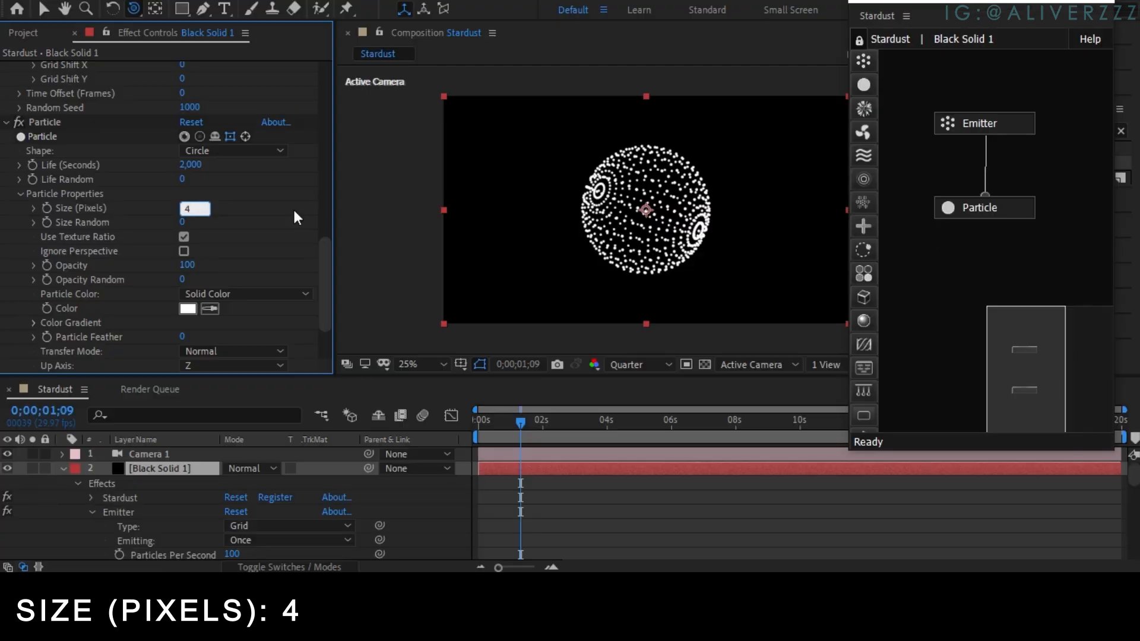
{"action": "key", "text": "Return"}
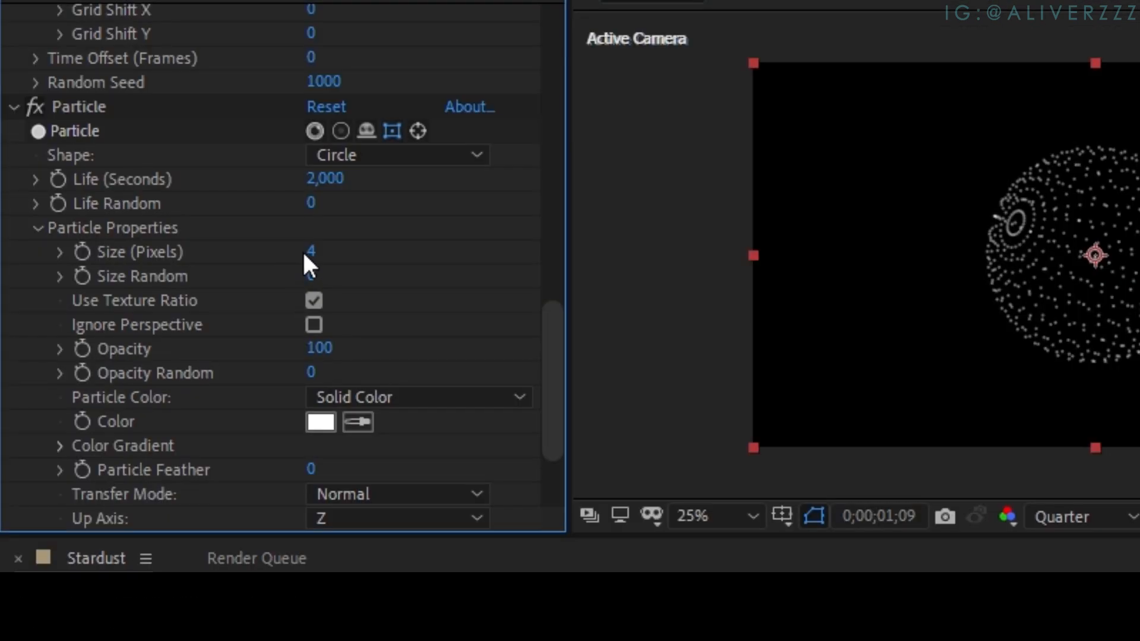
Step: Set the particle size to 3.5 pixels in the Particle properties
{"action": "left_click", "coordinate": [182, 207]}
{"action": "type", "text": "3.5"}
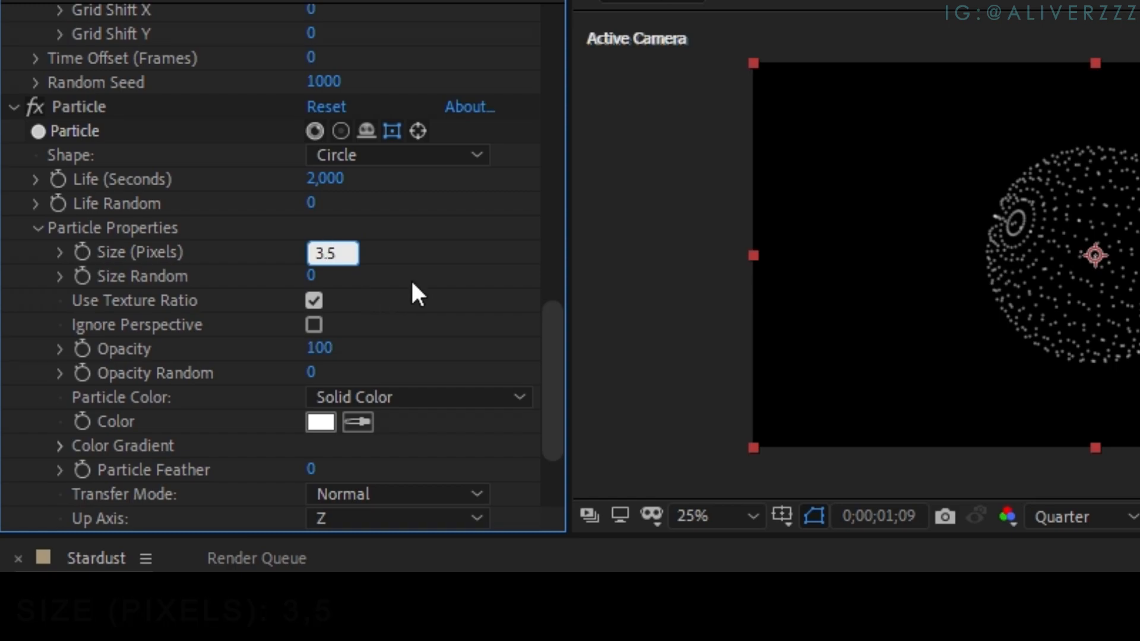
{"action": "key", "text": "Return"}
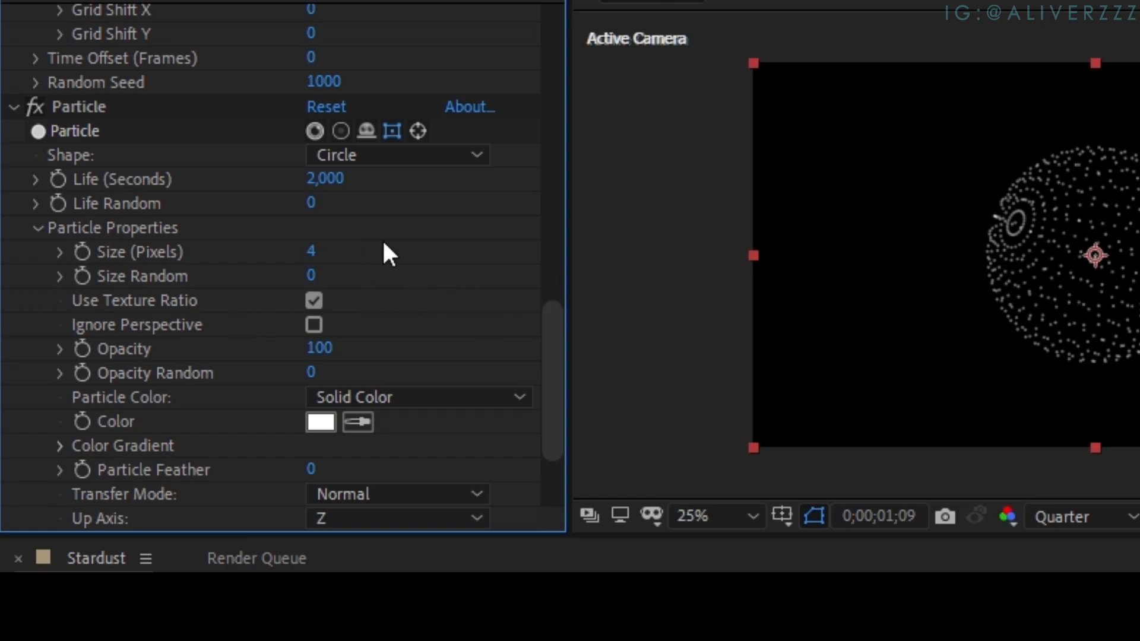
Step: Set the start colour of the particle Color Gradient to magenta (RGB 255, 0, 216)
{"action": "scroll", "coordinate": [394, 241], "scroll_direction": "down", "scroll_amount": 3}
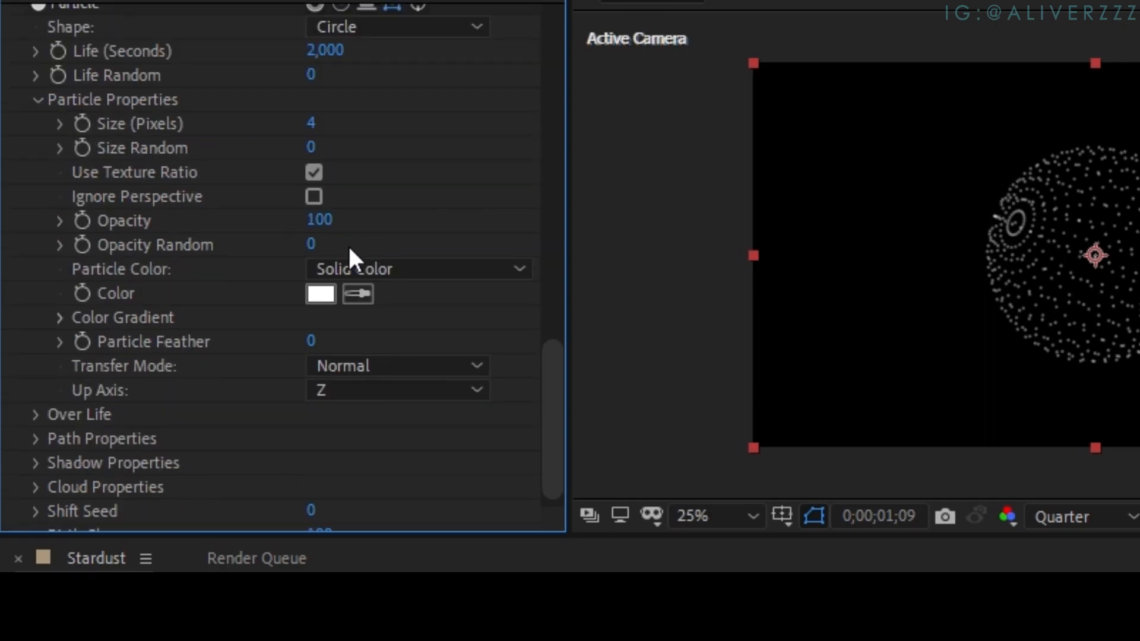
{"action": "left_click", "coordinate": [57, 318]}
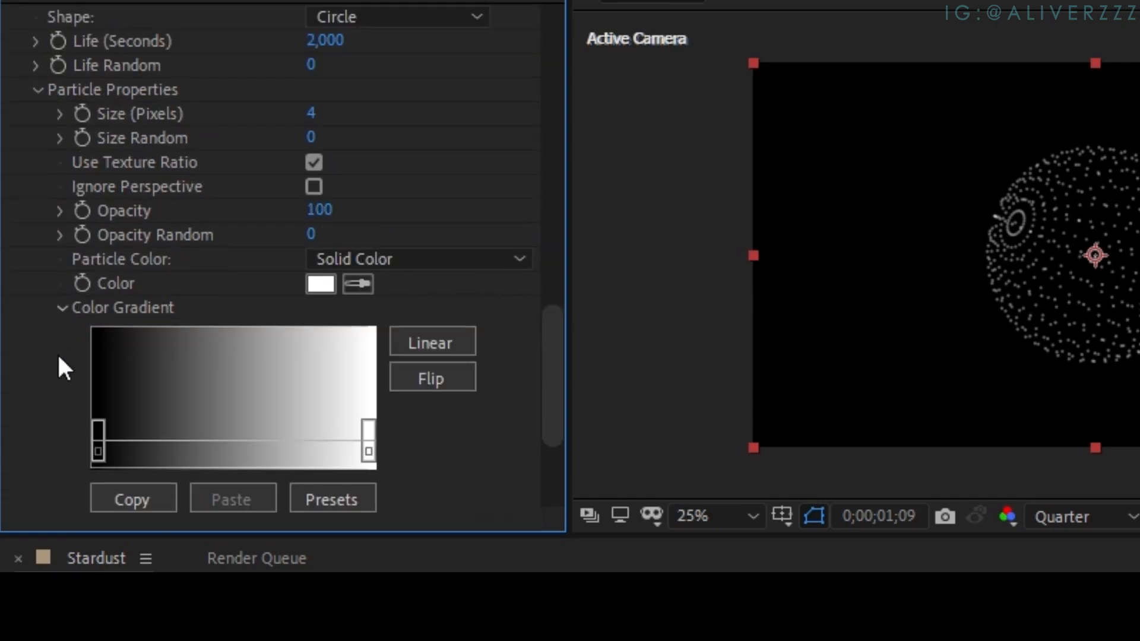
{"action": "double_click", "coordinate": [100, 450]}
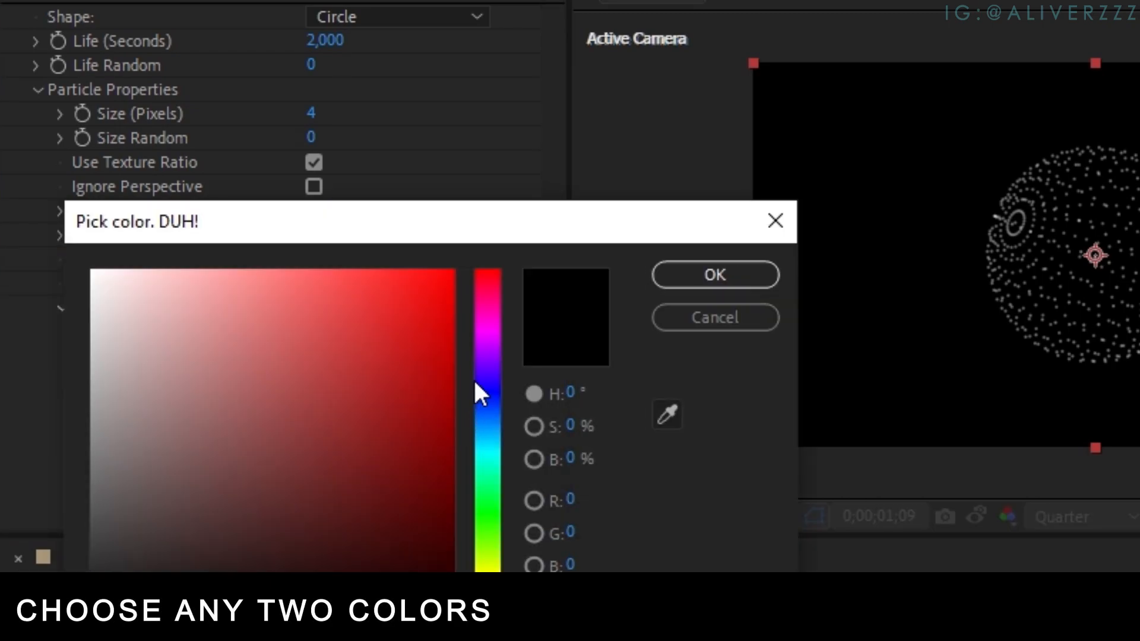
{"action": "left_click", "coordinate": [482, 323]}
{"action": "left_click", "coordinate": [453, 270]}
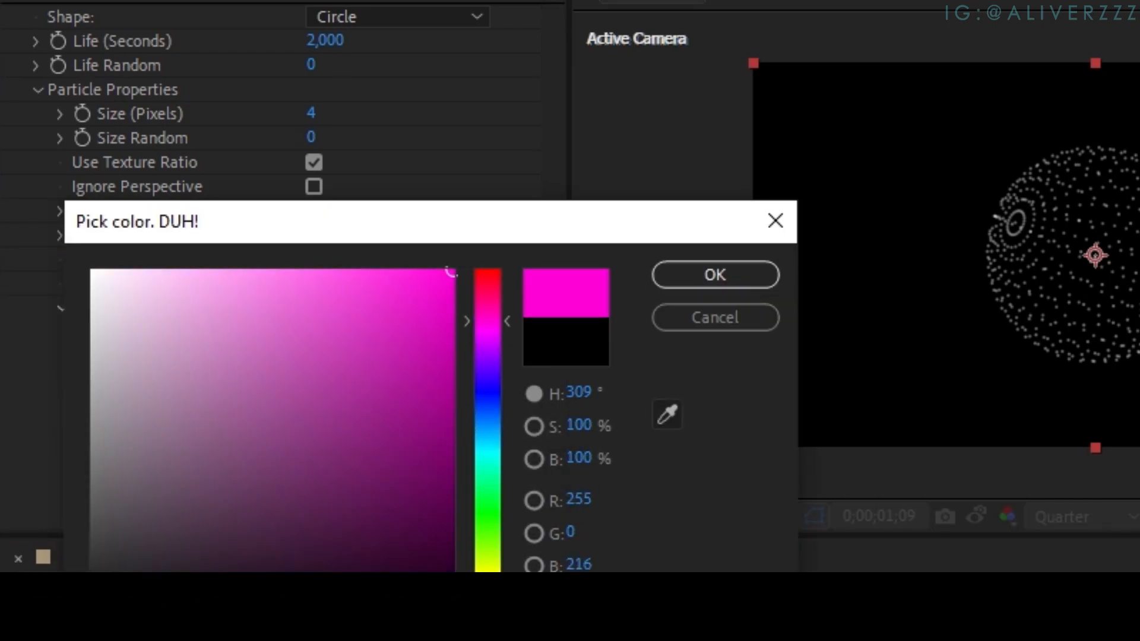
{"action": "left_click", "coordinate": [699, 275]}
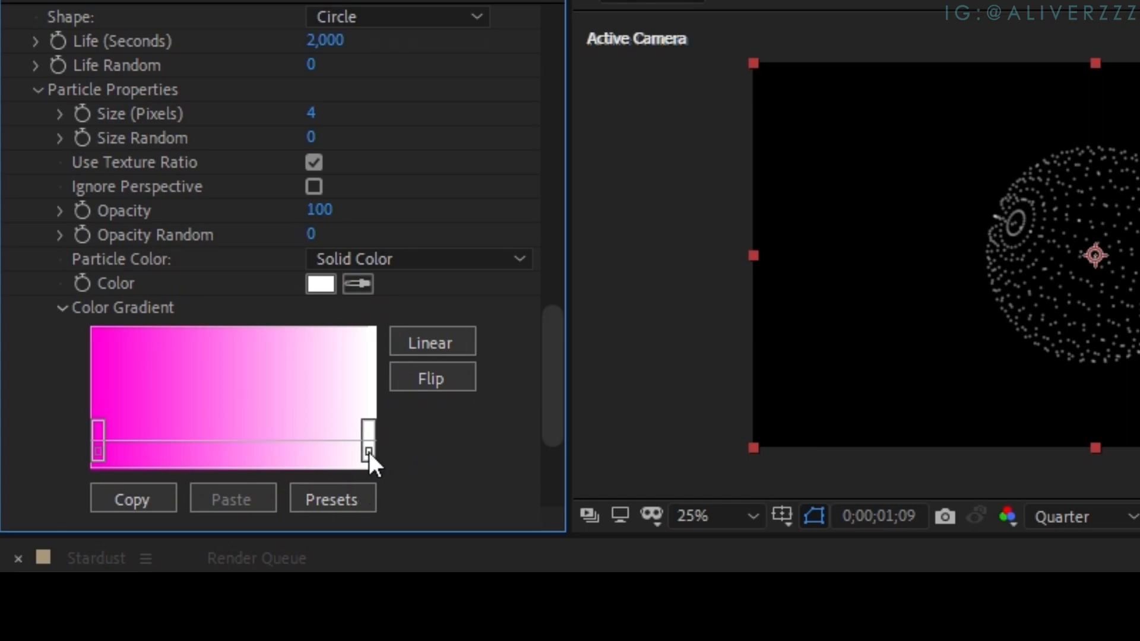
Step: Set the end colour of the particle Color Gradient to a fully saturated, bright cyan
{"action": "double_click", "coordinate": [368, 451]}
{"action": "left_click_drag", "start_coordinate": [482, 444], "coordinate": [476, 447]}
{"action": "left_click", "coordinate": [453, 270]}
{"action": "left_click", "coordinate": [668, 273]}
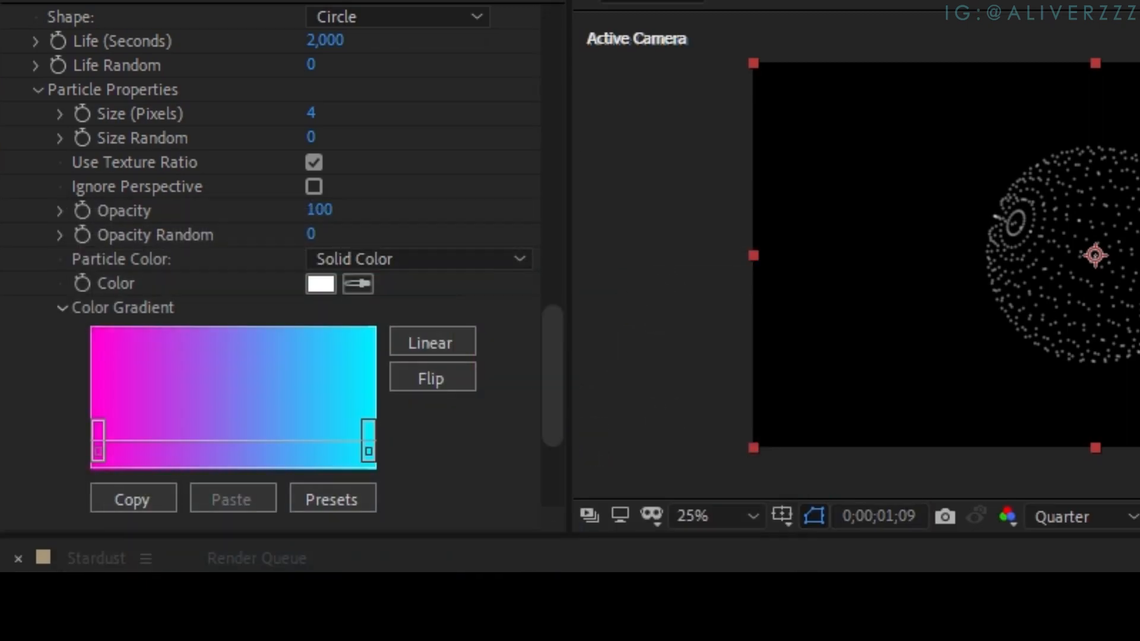
Step: Set the Particle Color mode to Random From Gradient
{"action": "left_click", "coordinate": [419, 260]}
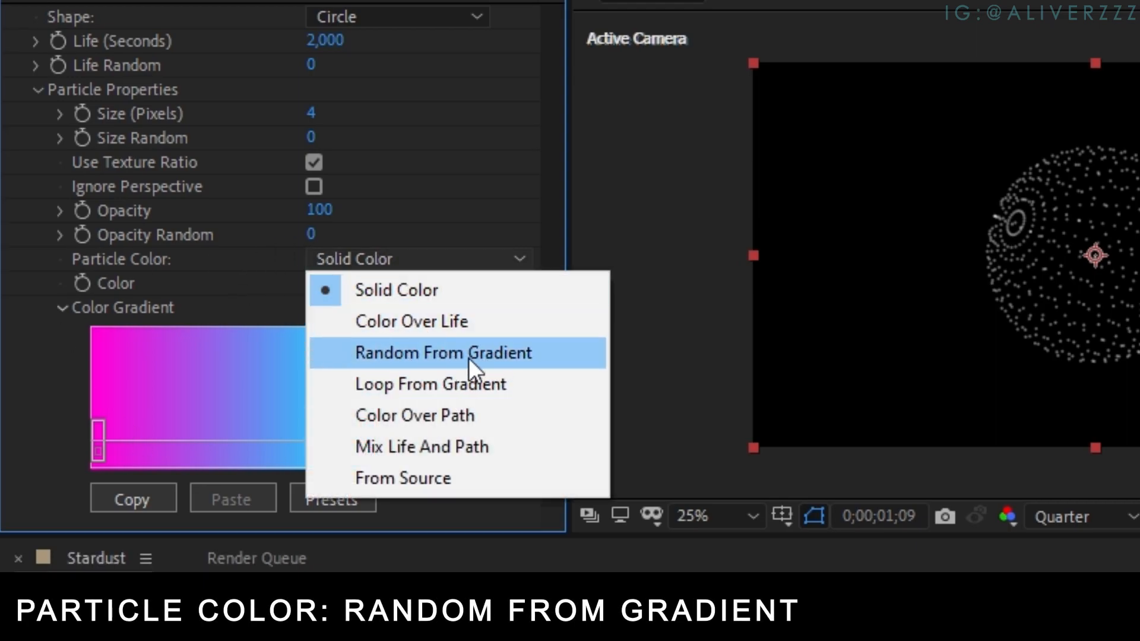
{"action": "left_click", "coordinate": [573, 353]}
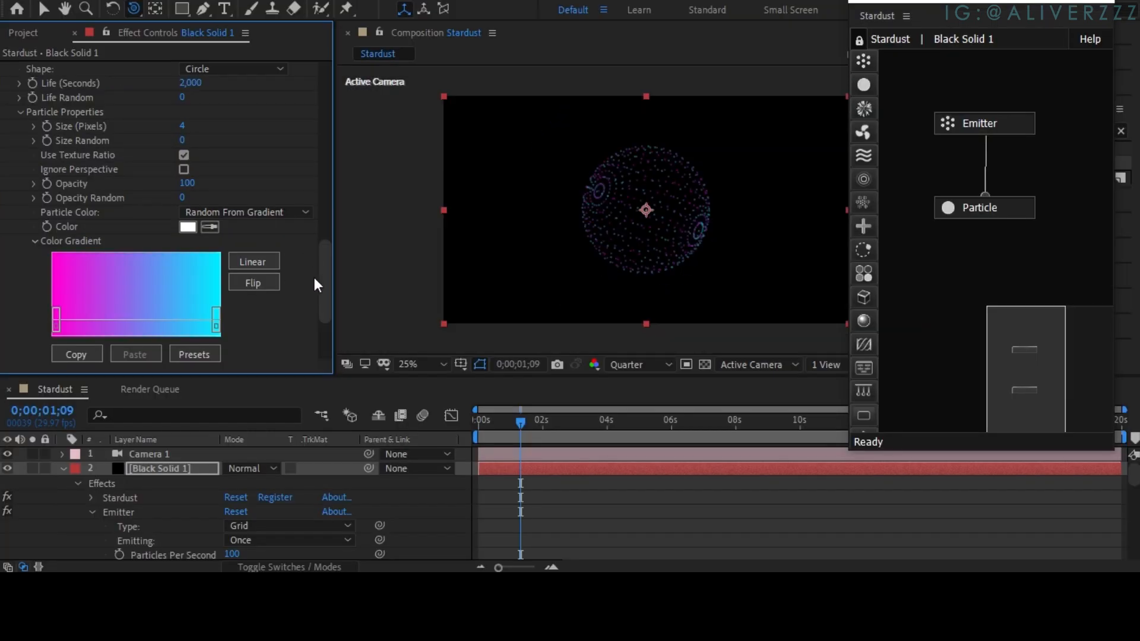
{"action": "scroll", "coordinate": [326, 297], "scroll_direction": "down", "scroll_amount": 3}
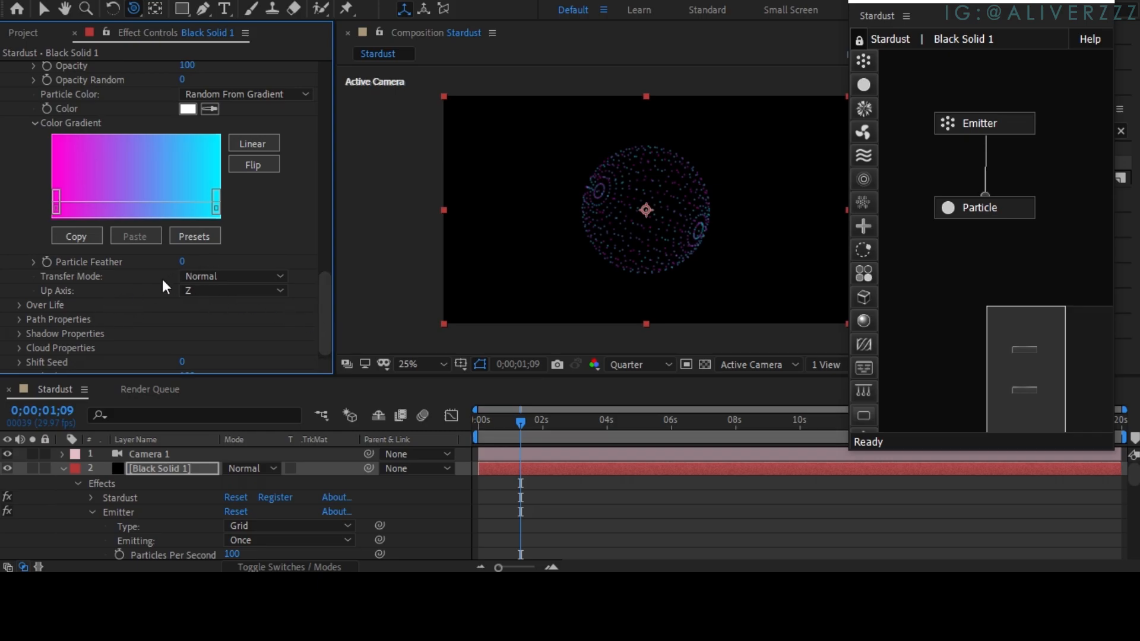
{"action": "left_click_drag", "start_coordinate": [326, 304], "coordinate": [327, 257]}
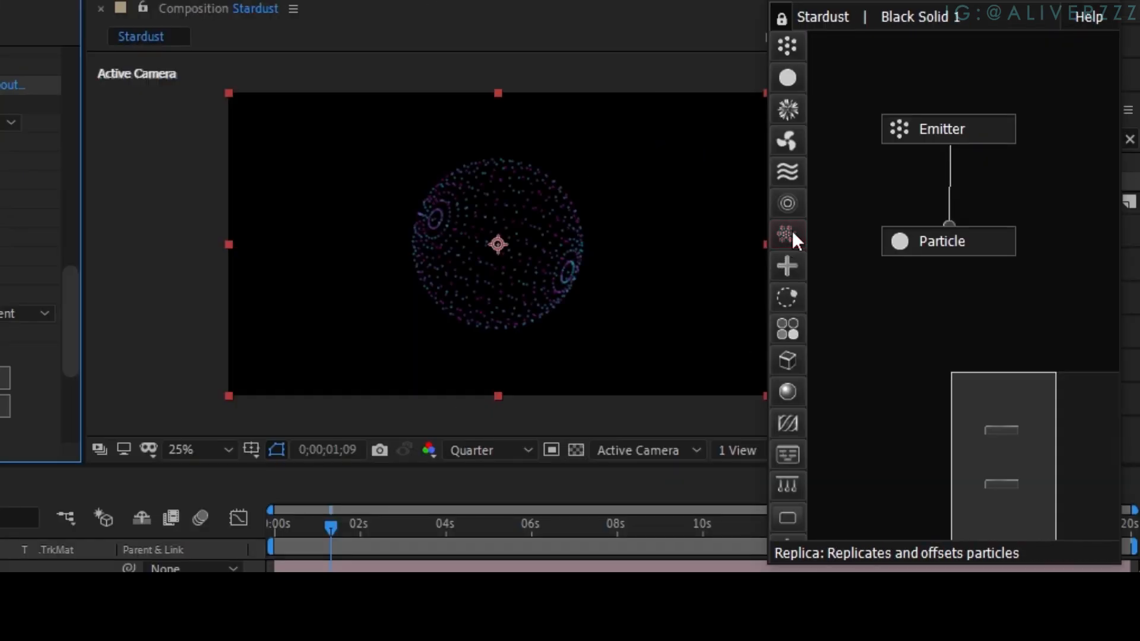
Step: Add a Replica node below the Particle node in the Stardust graph and connect it to Particle
{"action": "left_click_drag", "start_coordinate": [788, 234], "coordinate": [897, 359]}
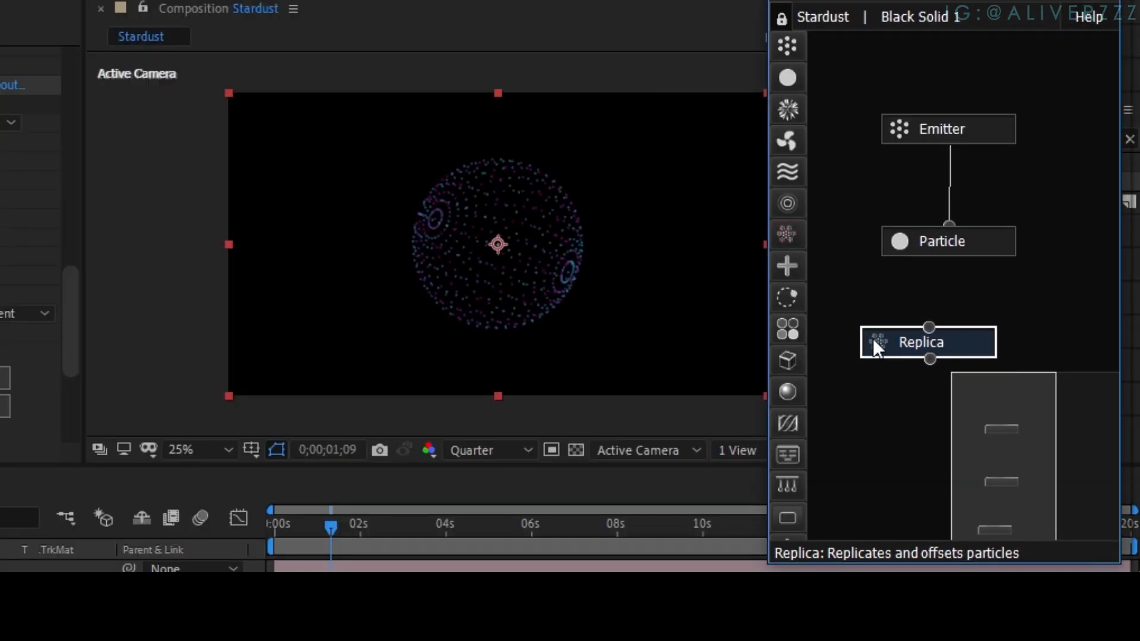
{"action": "left_click_drag", "start_coordinate": [934, 330], "coordinate": [939, 268]}
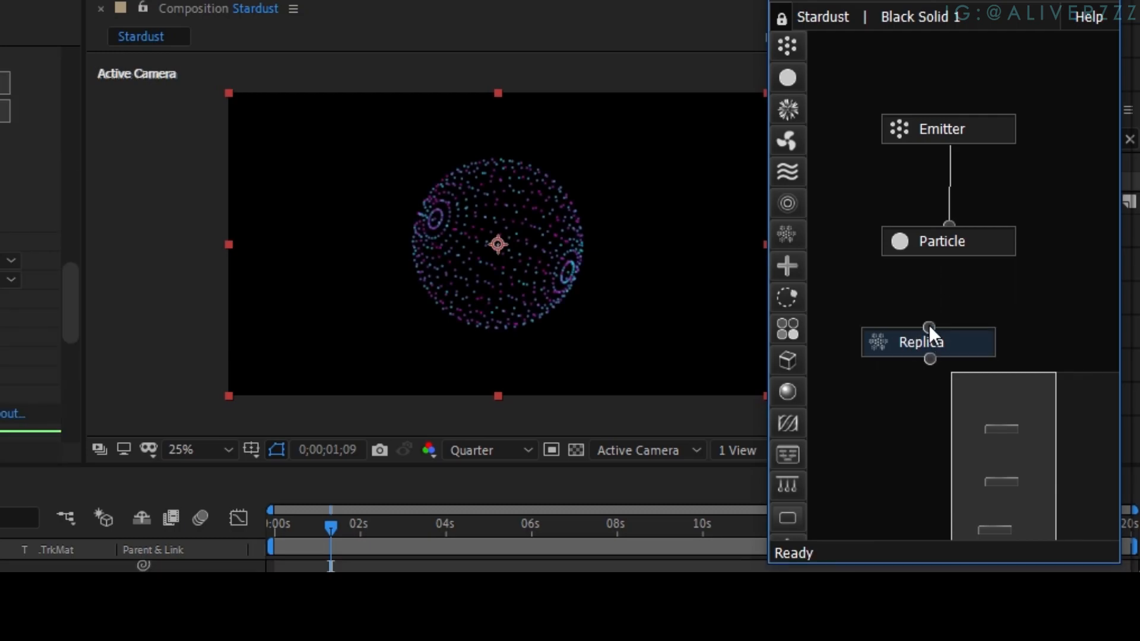
{"action": "left_click_drag", "start_coordinate": [939, 244], "coordinate": [939, 244]}
{"action": "left_click", "coordinate": [964, 343]}
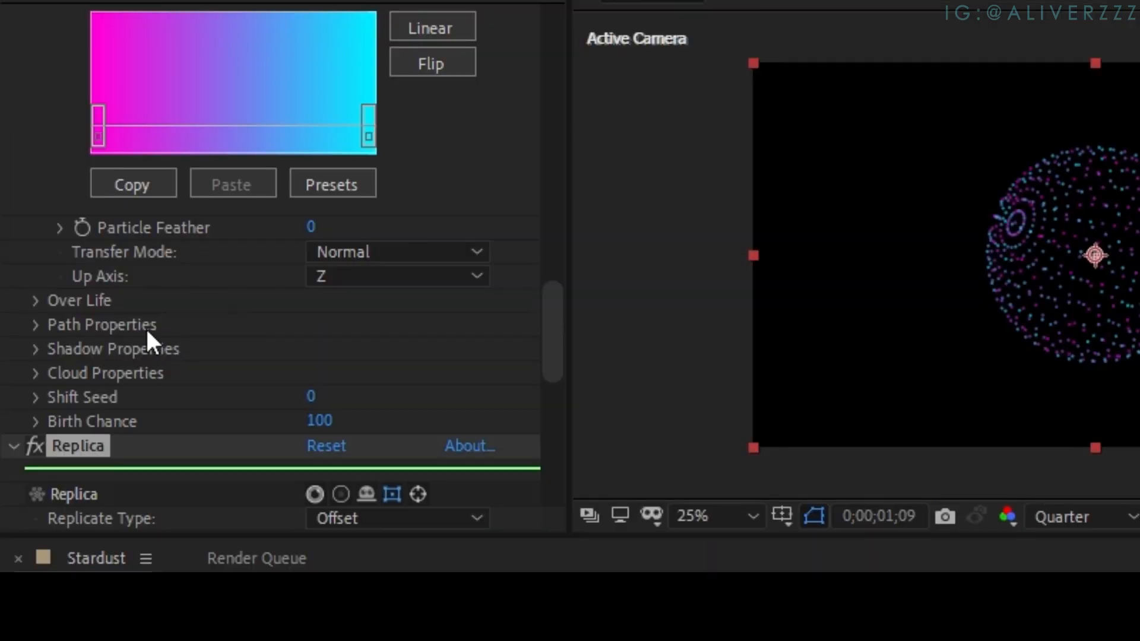
Step: Set the Replica's Replicate Type to Flow and its Density to 25
{"action": "scroll", "coordinate": [145, 326], "scroll_direction": "down", "scroll_amount": 5}
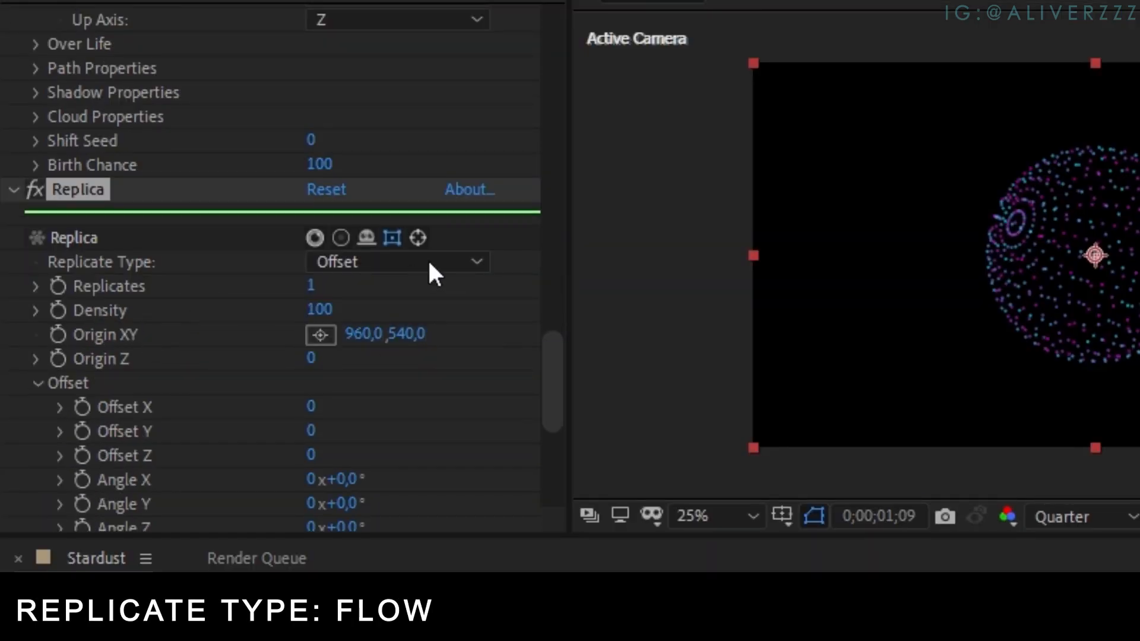
{"action": "left_click", "coordinate": [430, 264]}
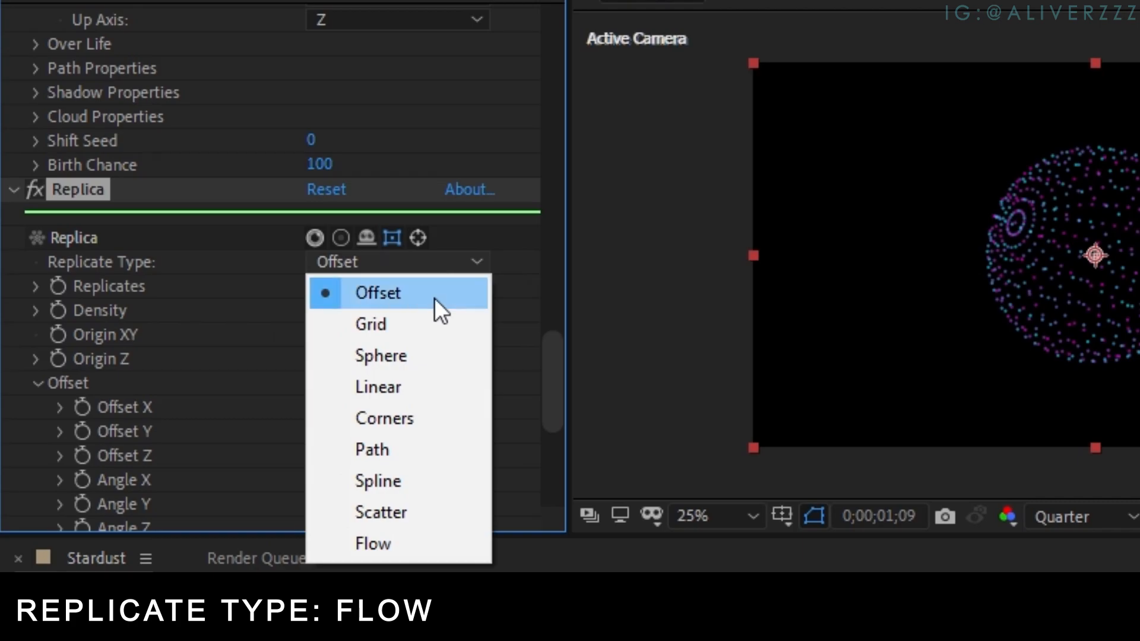
{"action": "left_click", "coordinate": [409, 534]}
{"action": "scroll", "coordinate": [270, 267], "scroll_direction": "down", "scroll_amount": 5}
{"action": "scroll", "coordinate": [429, 225], "scroll_direction": "up", "scroll_amount": 4}
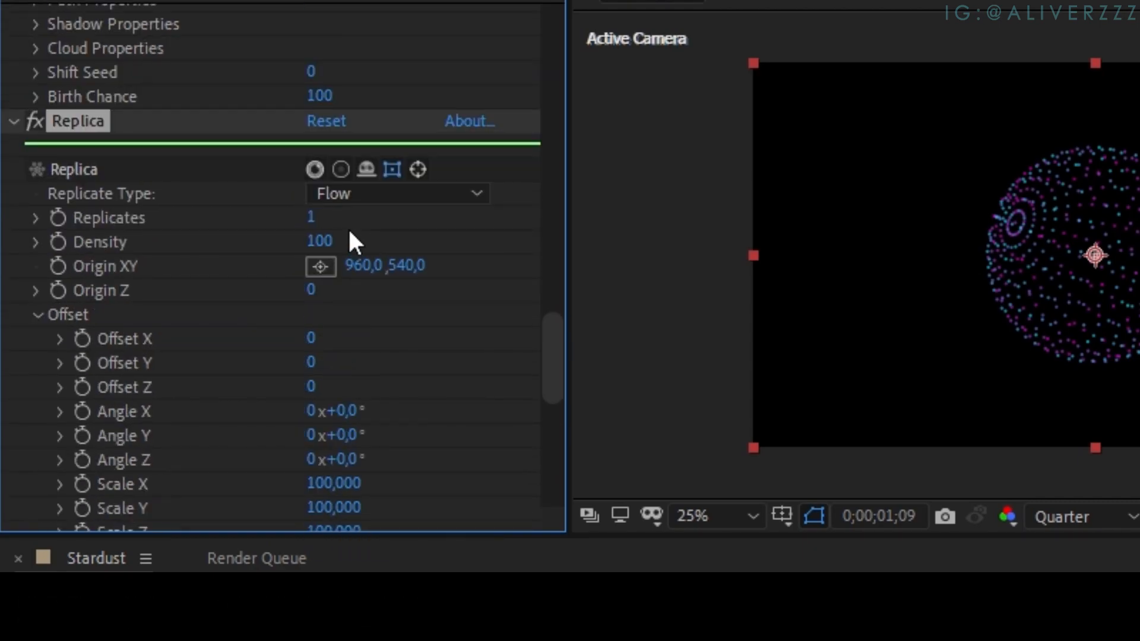
{"action": "left_click", "coordinate": [319, 241]}
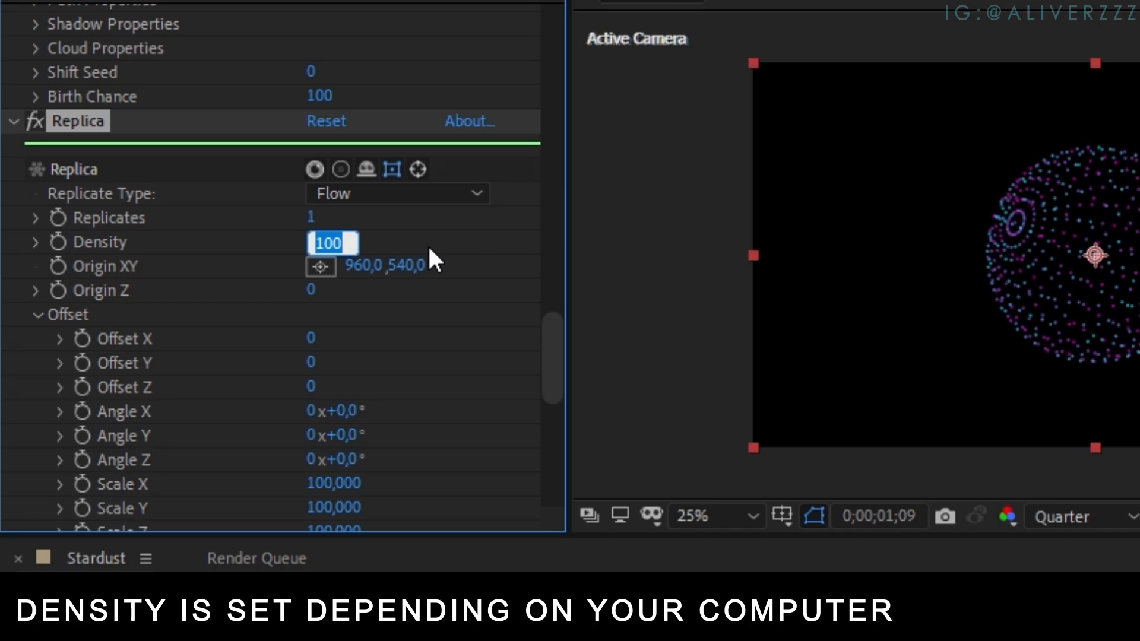
{"action": "type", "text": "25"}
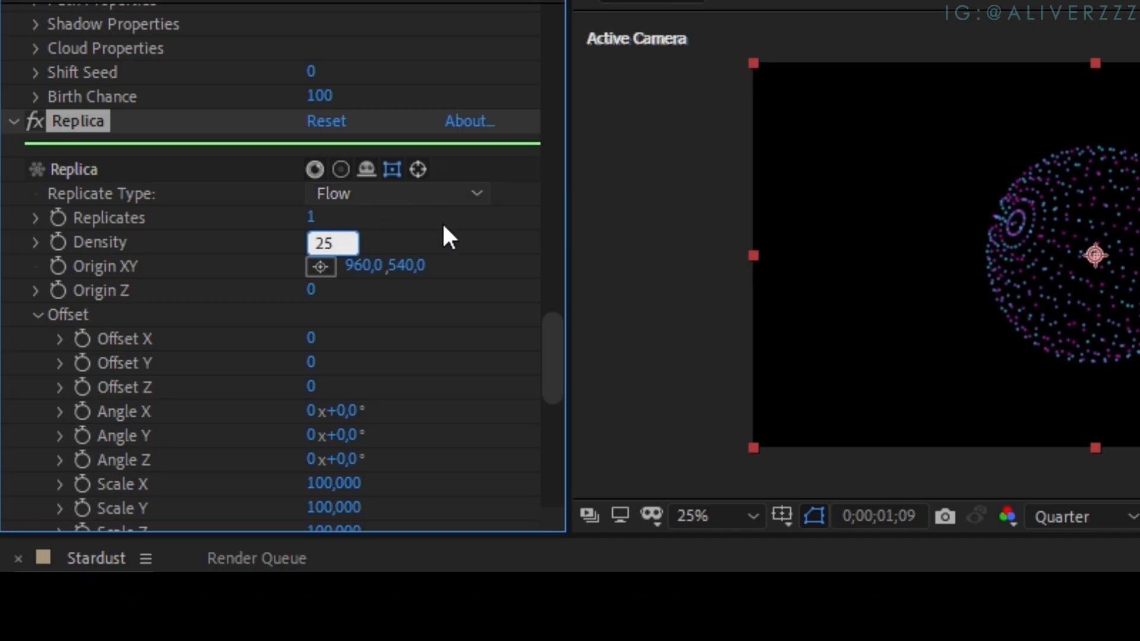
{"action": "key", "text": "Return"}
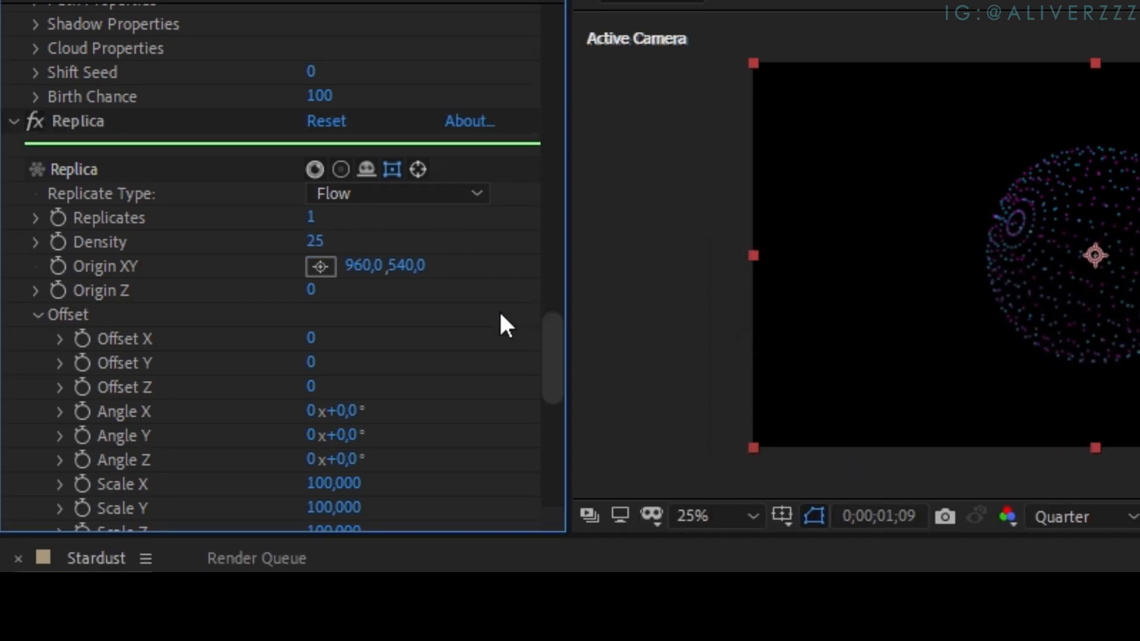
Step: Set Anchor Use to Particle Position in the Replica's Offset properties
{"action": "scroll", "coordinate": [500, 316], "scroll_direction": "down", "scroll_amount": 3}
{"action": "scroll", "coordinate": [442, 269], "scroll_direction": "down", "scroll_amount": 3}
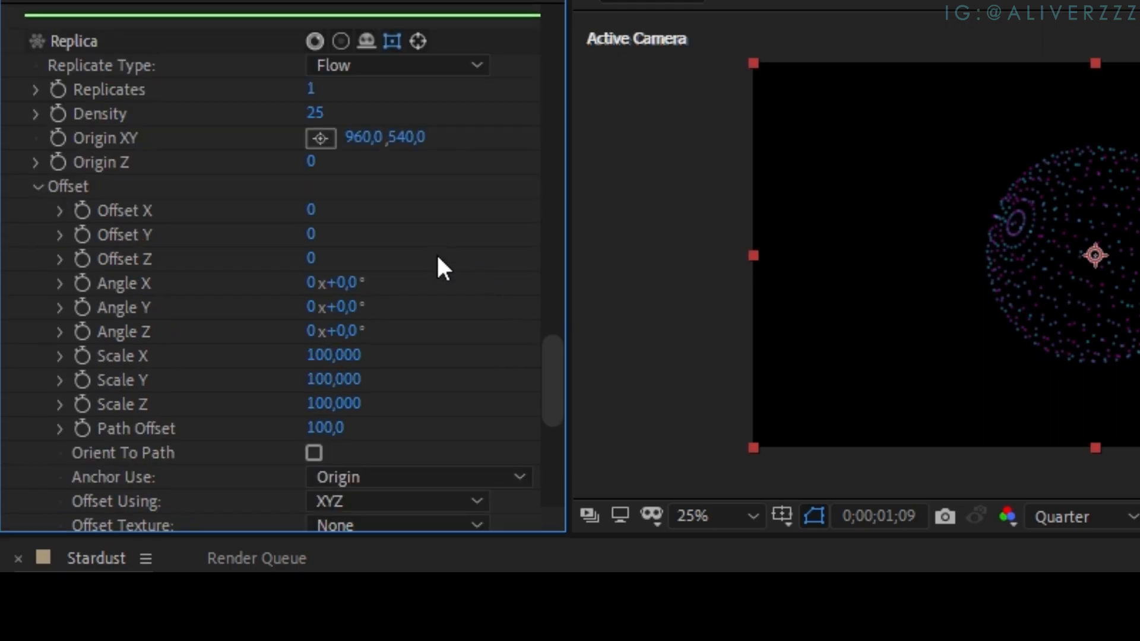
{"action": "scroll", "coordinate": [436, 252], "scroll_direction": "down", "scroll_amount": 3}
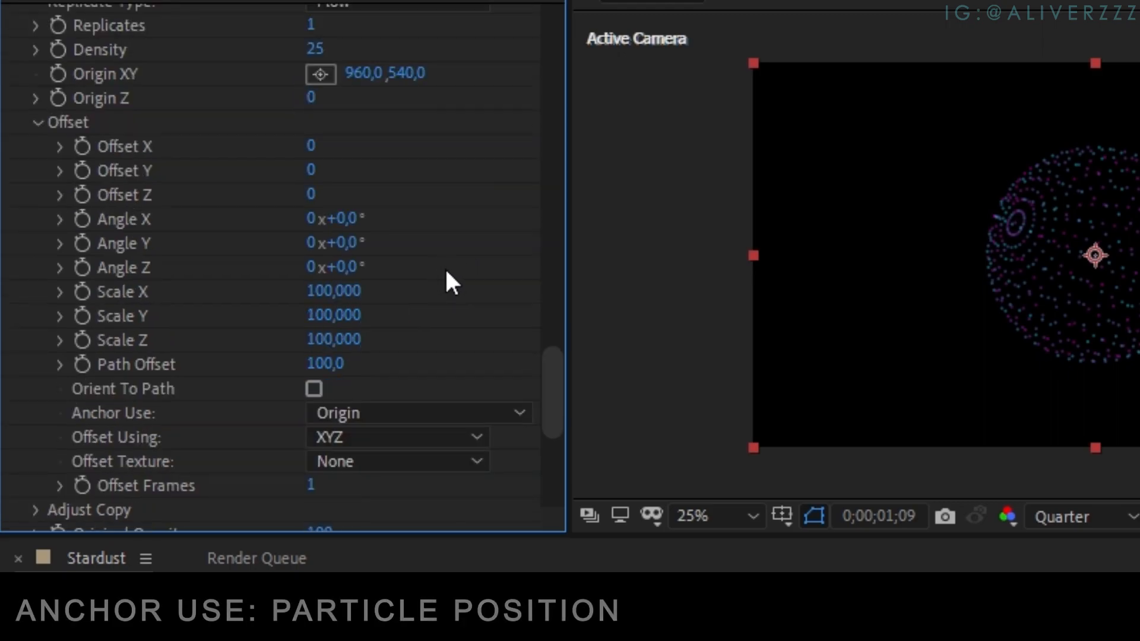
{"action": "scroll", "coordinate": [442, 267], "scroll_direction": "down", "scroll_amount": 3}
{"action": "left_click", "coordinate": [472, 351]}
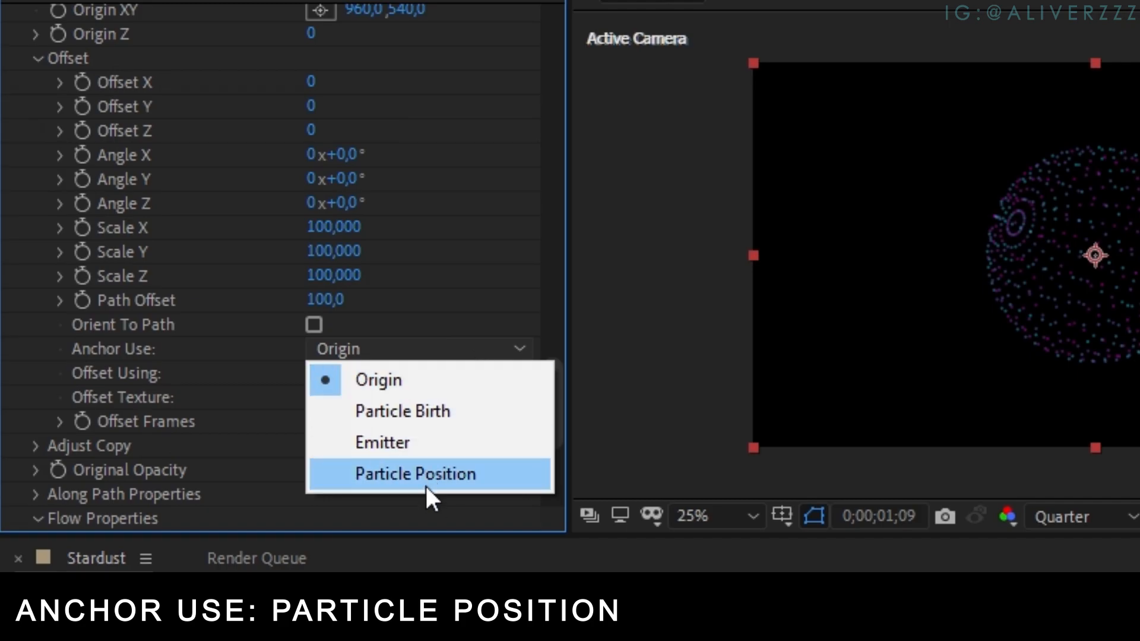
{"action": "left_click", "coordinate": [493, 475]}
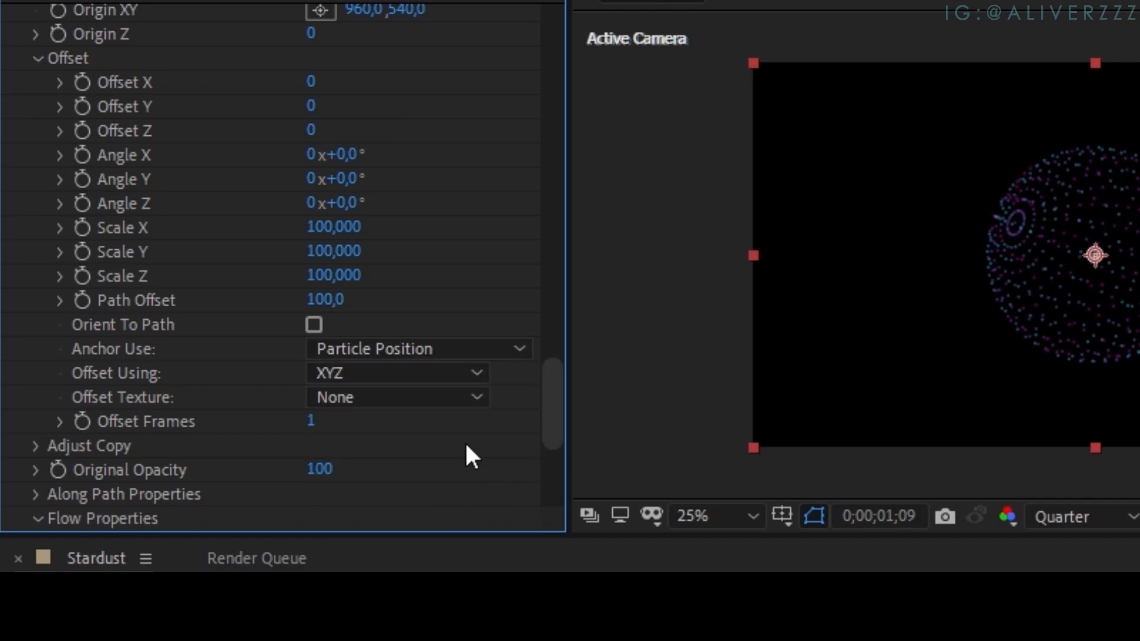
Step: Set the Axis to XYZ and the Step to 50 in the Replica's Flow Properties
{"action": "scroll", "coordinate": [427, 423], "scroll_direction": "down", "scroll_amount": 3}
{"action": "scroll", "coordinate": [425, 421], "scroll_direction": "down", "scroll_amount": 3}
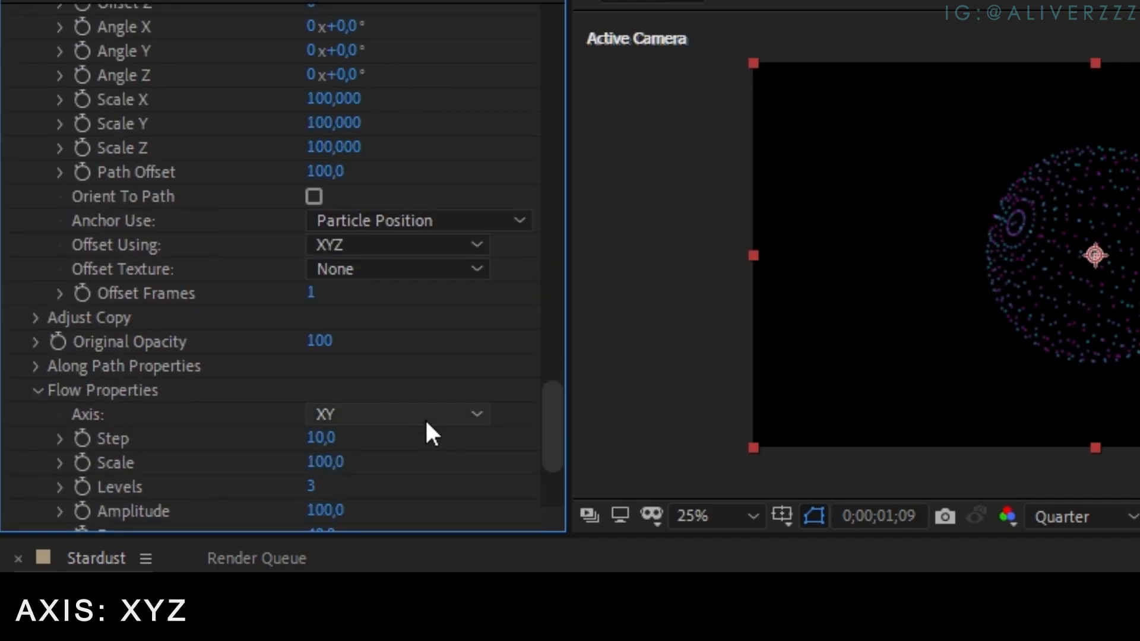
{"action": "left_click", "coordinate": [427, 415]}
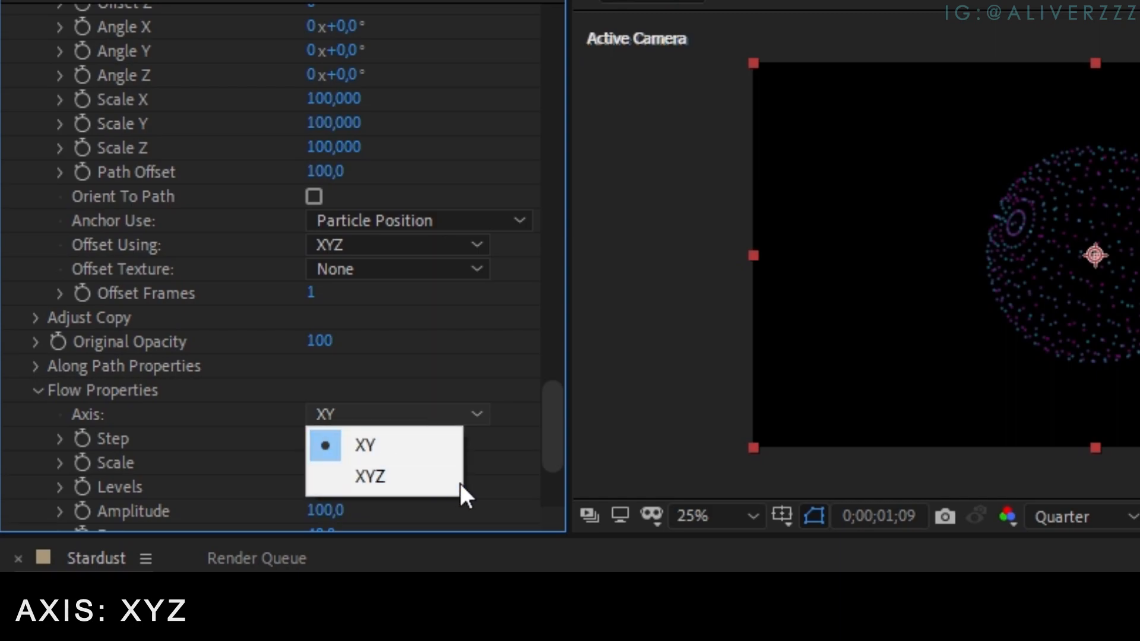
{"action": "left_click", "coordinate": [423, 480]}
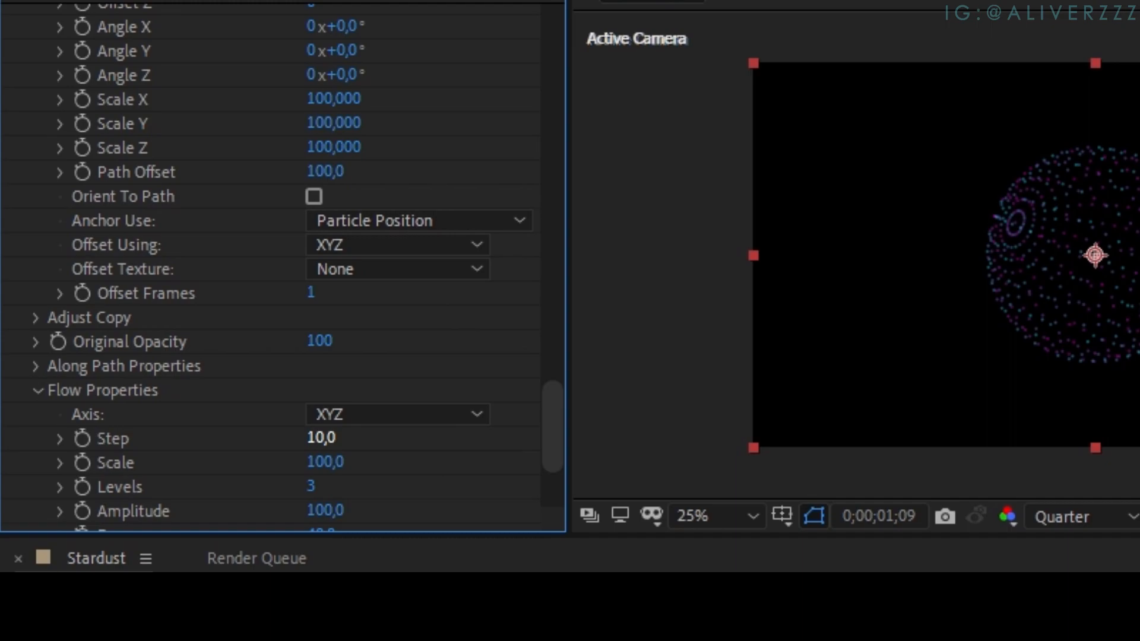
{"action": "left_click", "coordinate": [320, 438]}
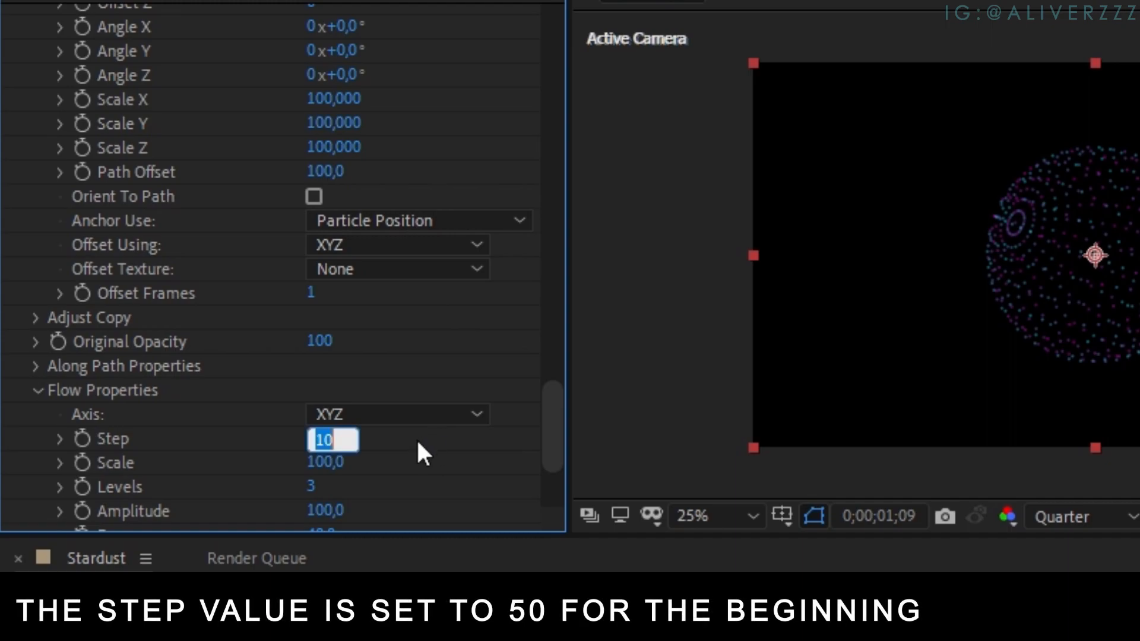
{"action": "type", "text": "50"}
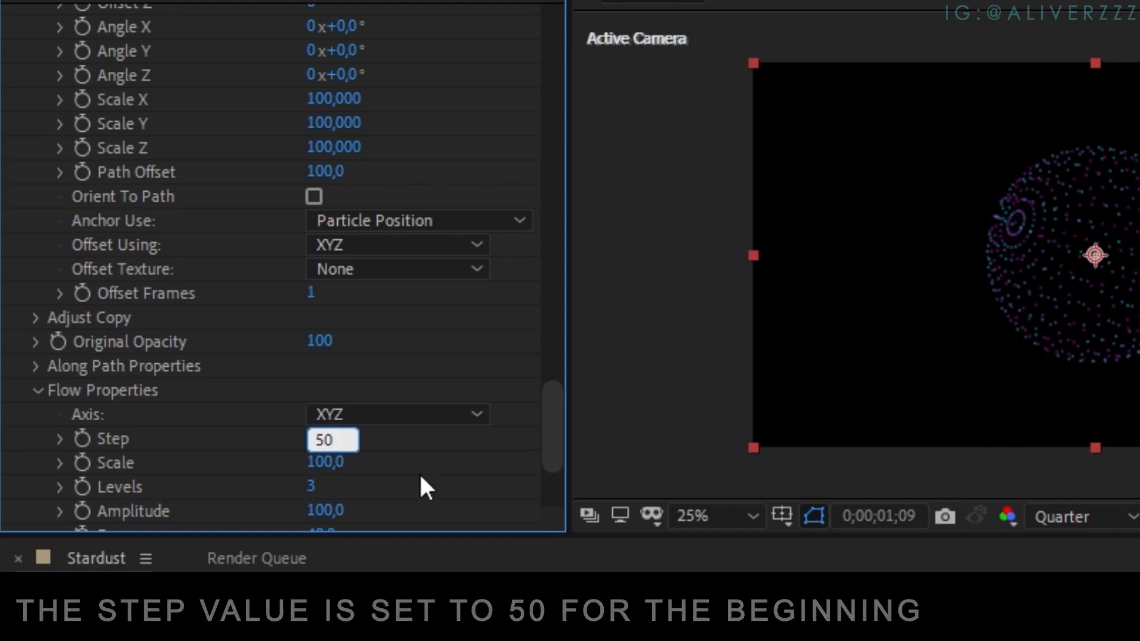
{"action": "key", "text": "Return"}
Step: Set the Scale to 180 and the Levels to 1 in the Replica's Flow Properties
{"action": "left_click", "coordinate": [326, 461]}
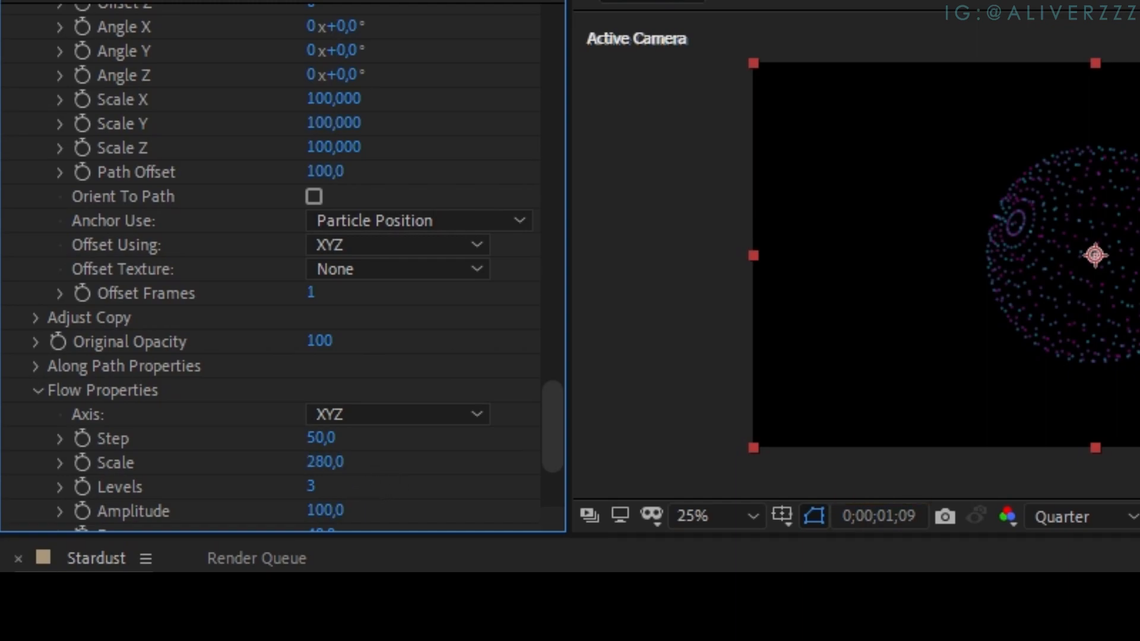
{"action": "left_click", "coordinate": [325, 463]}
{"action": "type", "text": "180"}
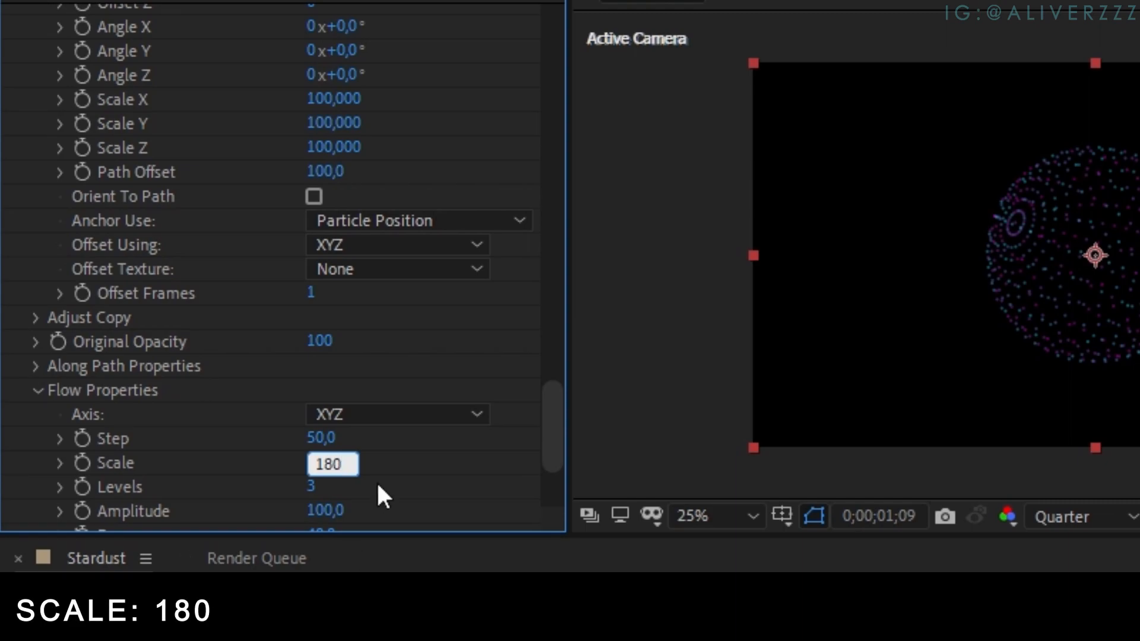
{"action": "key", "text": "Return"}
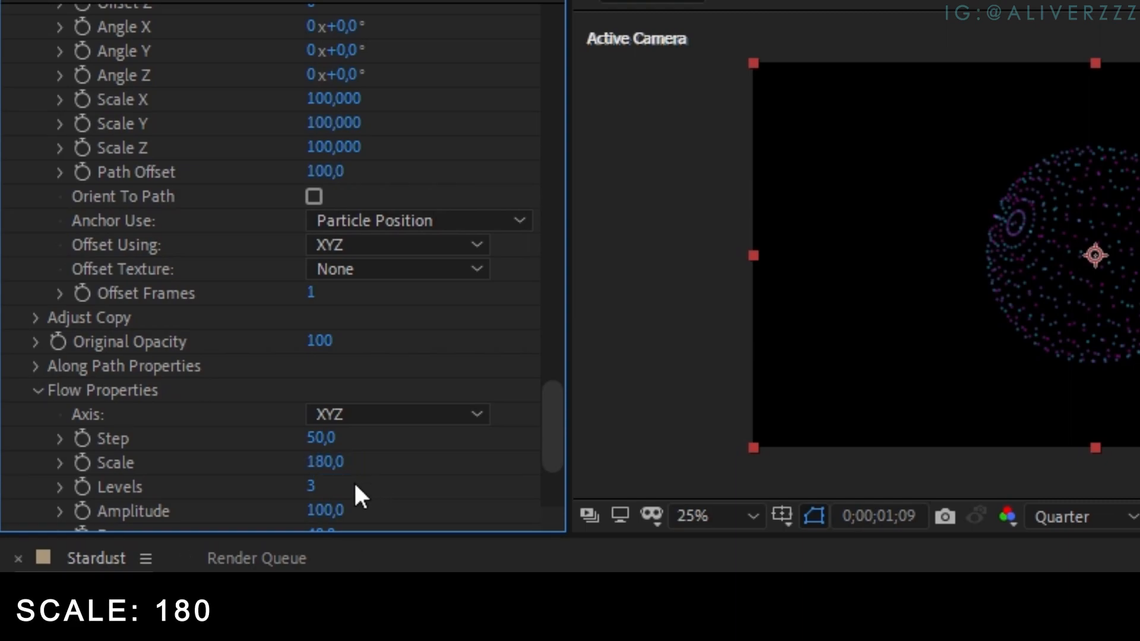
{"action": "left_click", "coordinate": [311, 486]}
{"action": "type", "text": "1"}
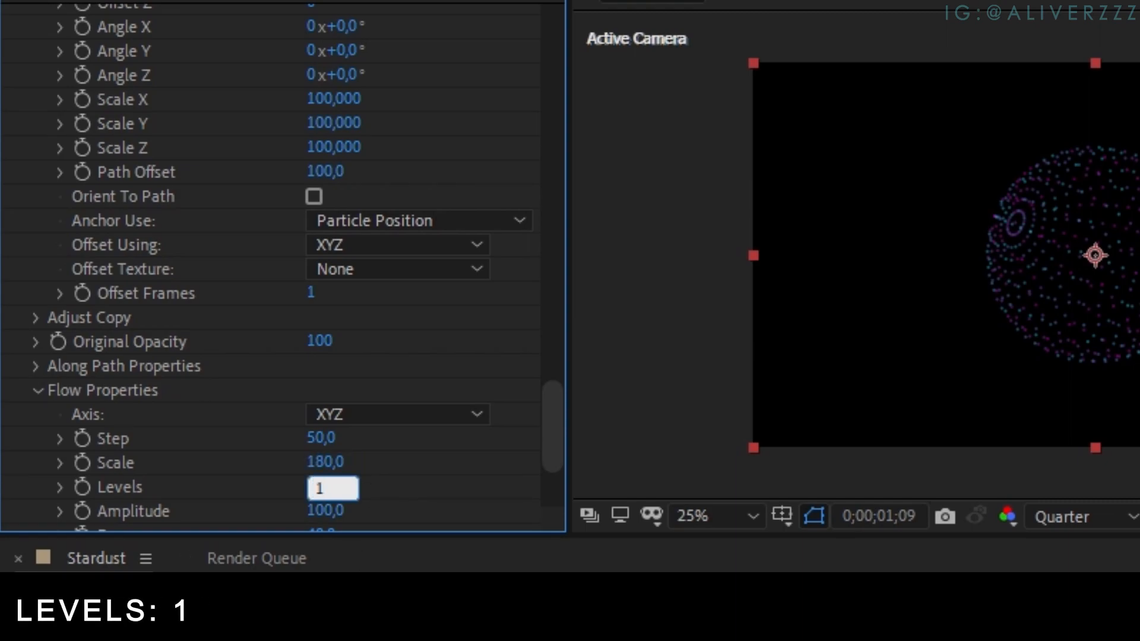
{"action": "key", "text": "Return"}
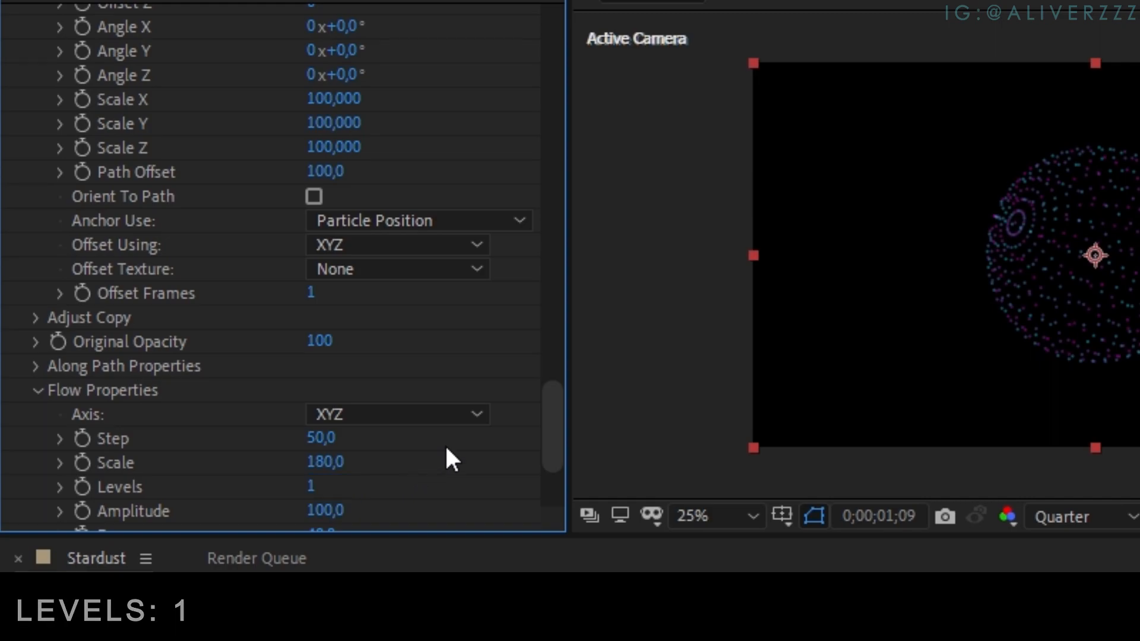
Step: Set the Replica's Replicates to 648
{"action": "scroll", "coordinate": [562, 415], "scroll_direction": "up", "scroll_amount": 10}
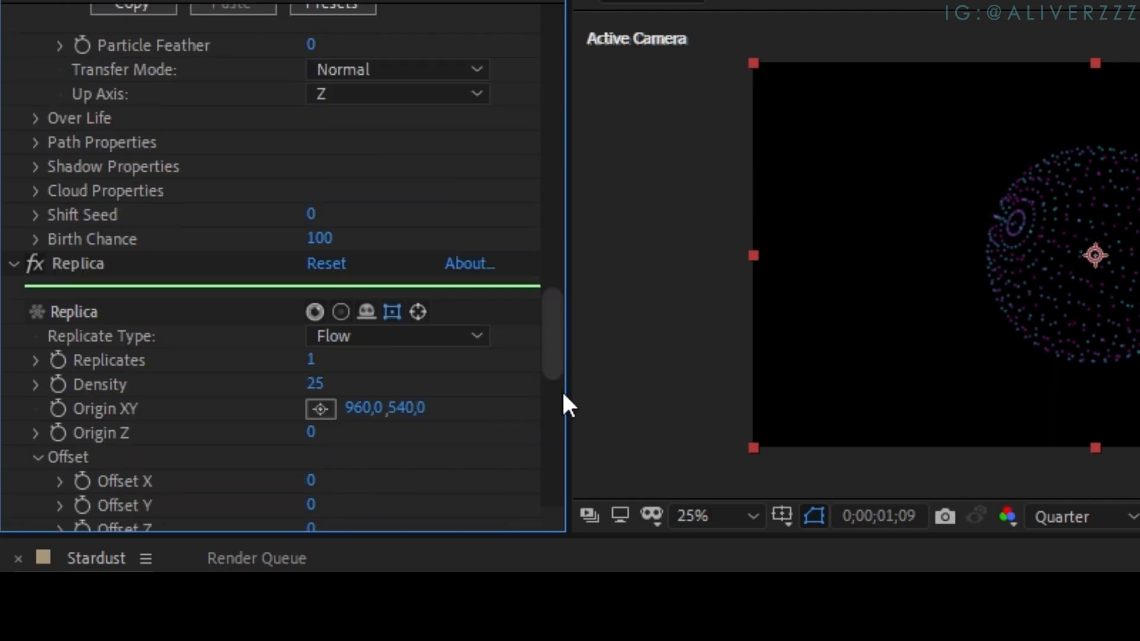
{"action": "scroll", "coordinate": [555, 379], "scroll_direction": "down", "scroll_amount": 5}
{"action": "left_click_drag", "start_coordinate": [552, 397], "coordinate": [552, 385]}
{"action": "left_click_drag", "start_coordinate": [311, 172], "coordinate": [623, 173]}
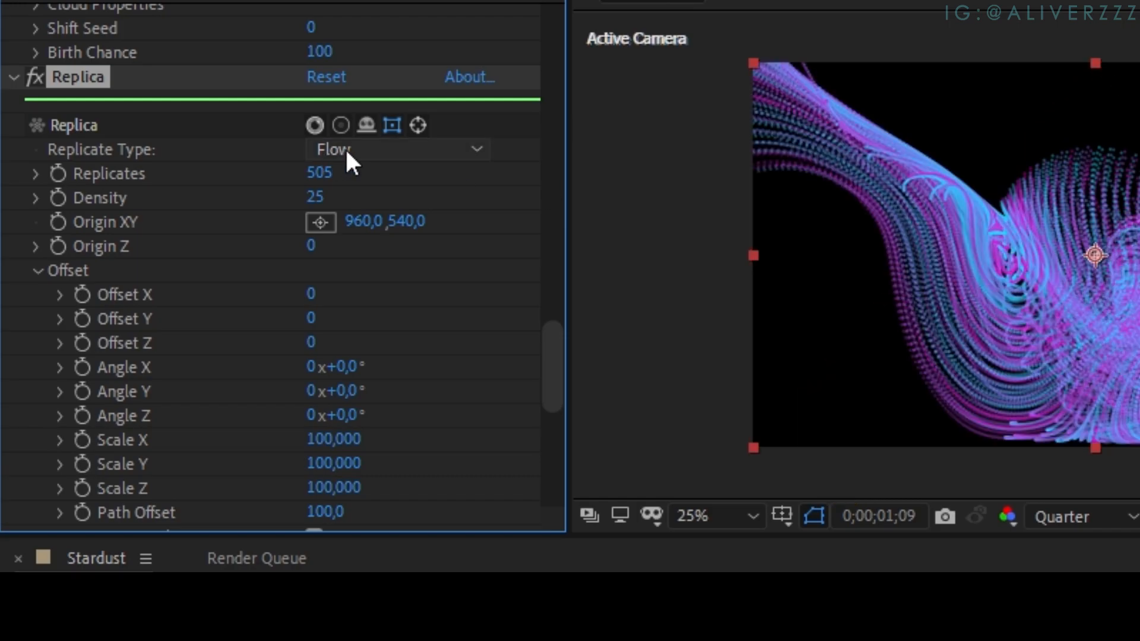
{"action": "left_click_drag", "start_coordinate": [320, 172], "coordinate": [540, 177]}
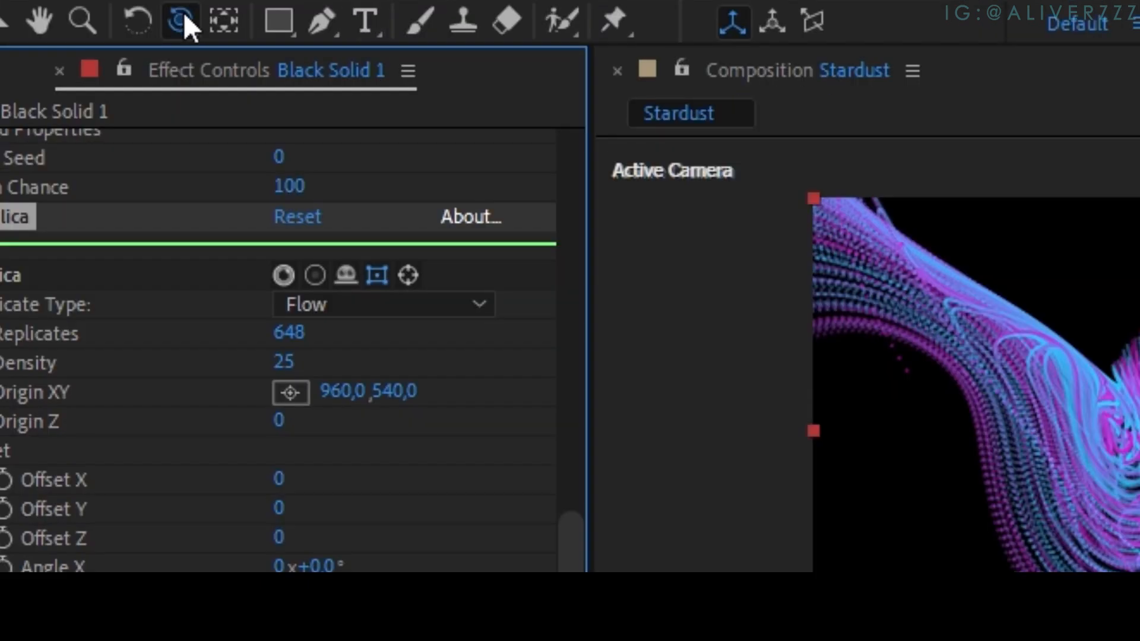
Step: Orbit the camera around the flowing particle strands and pull it back to frame more of them
{"action": "left_click_drag", "start_coordinate": [183, 12], "coordinate": [306, 96]}
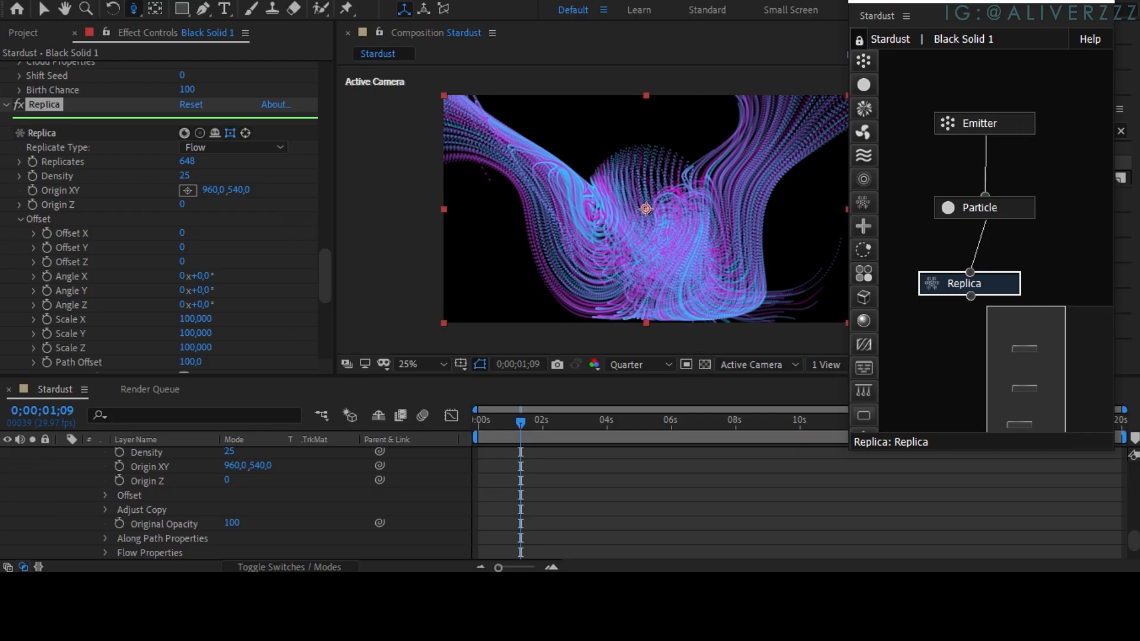
{"action": "left_click_drag", "start_coordinate": [600, 232], "coordinate": [599, 252]}
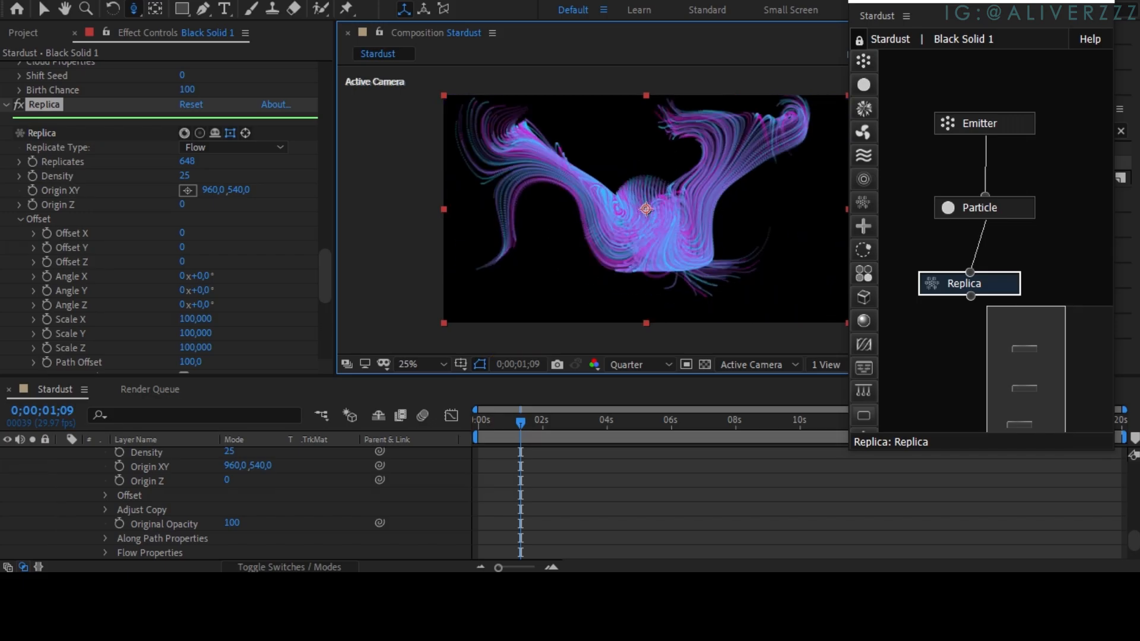
{"action": "scroll", "coordinate": [283, 215], "scroll_direction": "down", "scroll_amount": 1}
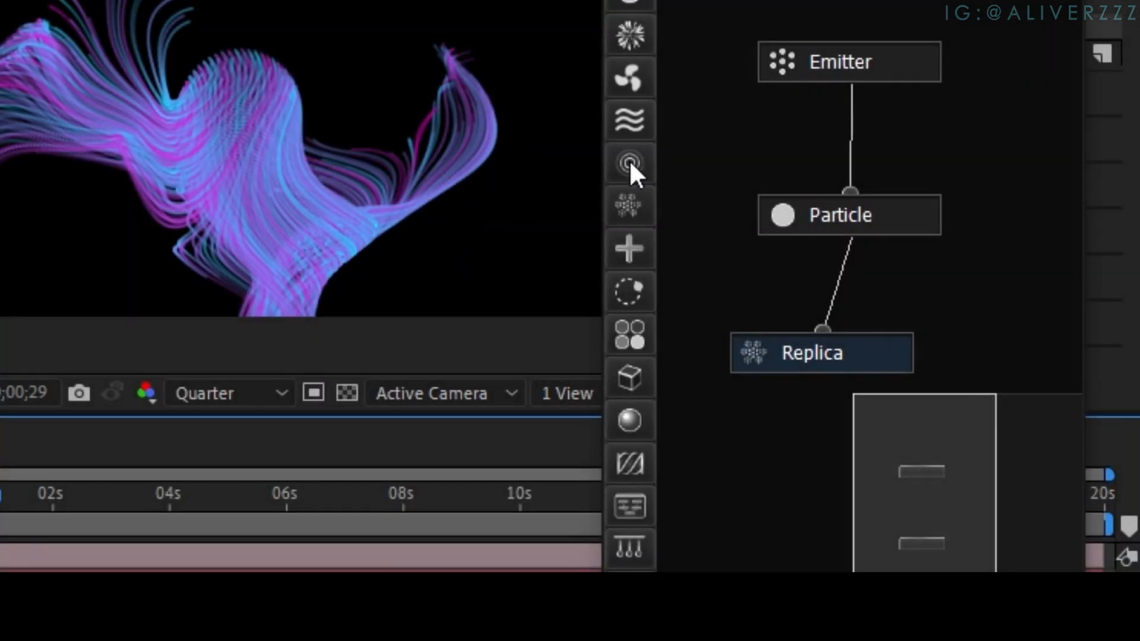
Step: Add a Field node, connect it after the Replica node, and expand its Field Properties
{"action": "left_click", "coordinate": [629, 164]}
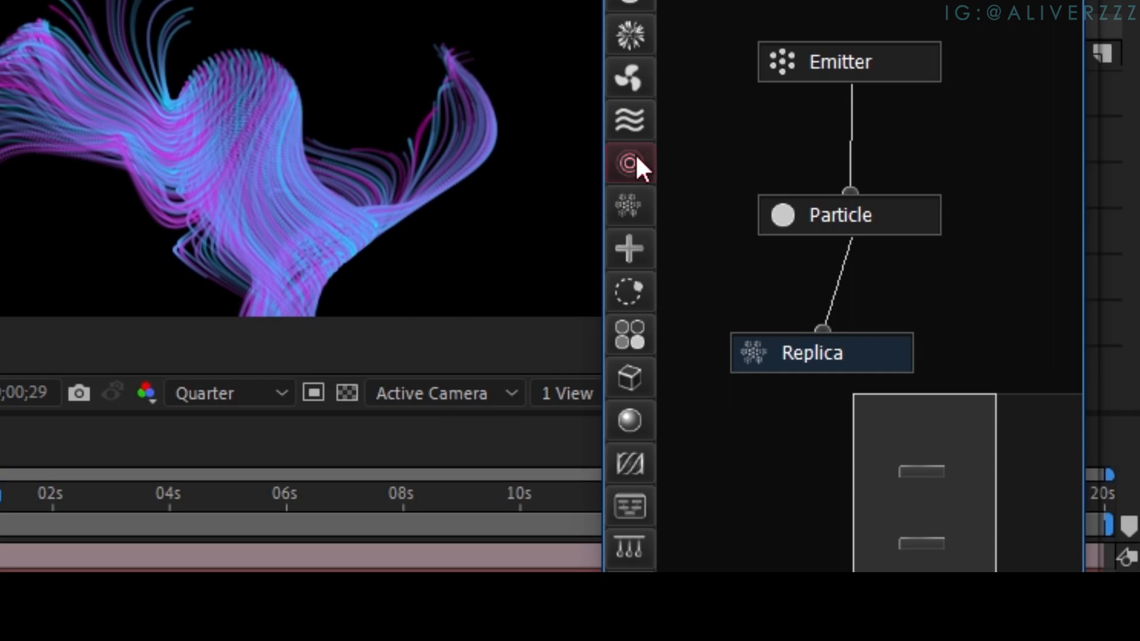
{"action": "left_click_drag", "start_coordinate": [641, 156], "coordinate": [817, 360]}
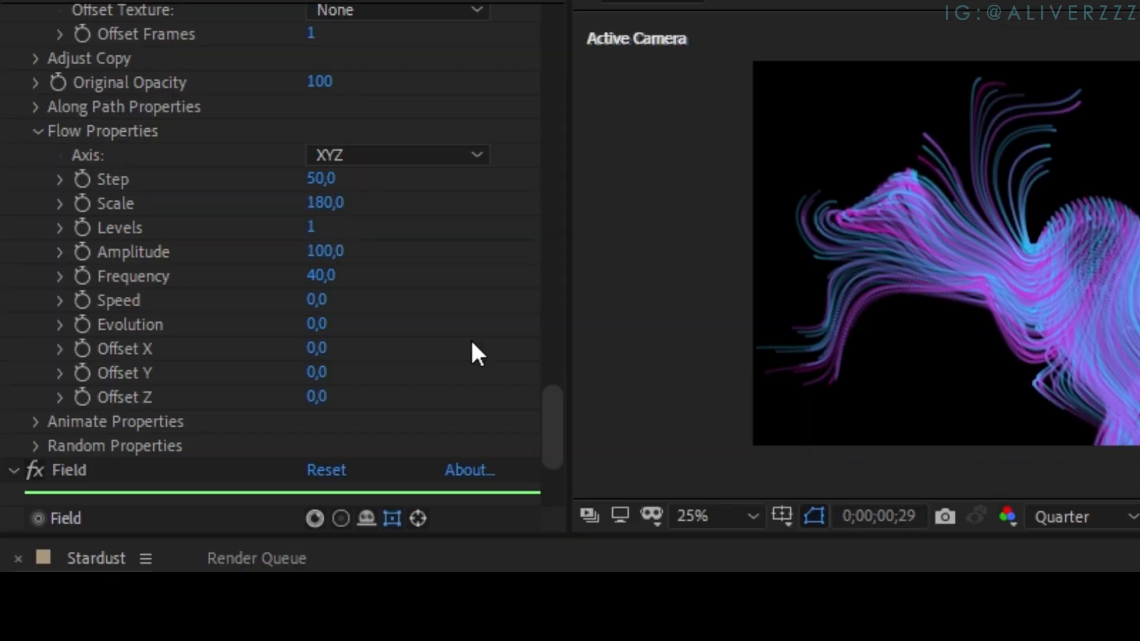
{"action": "scroll", "coordinate": [472, 350], "scroll_direction": "down", "scroll_amount": 5}
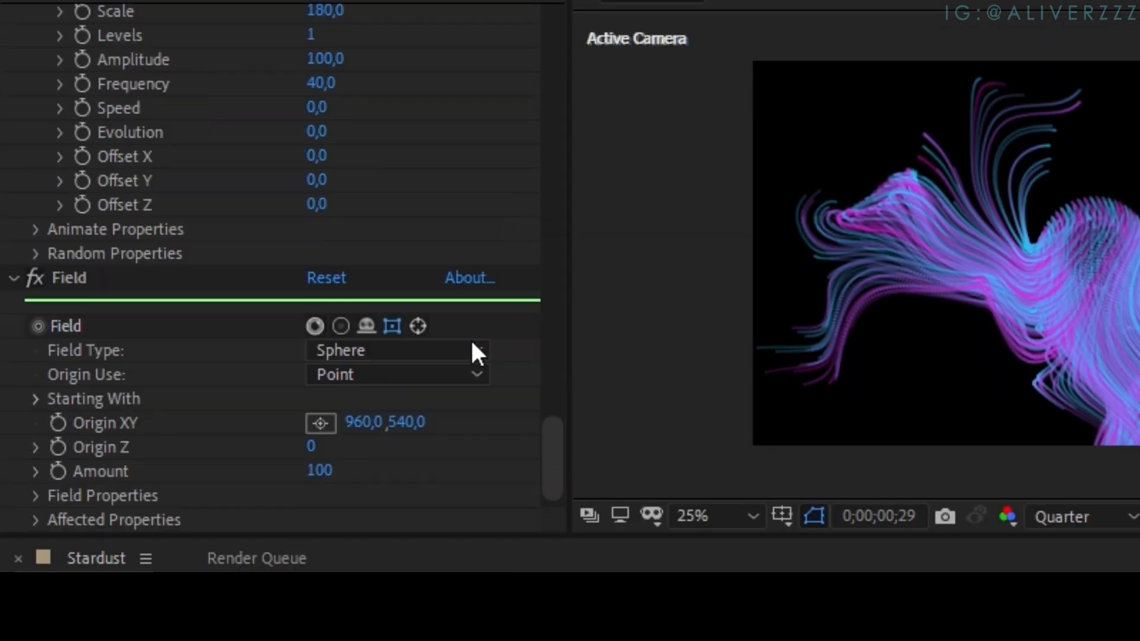
{"action": "scroll", "coordinate": [473, 343], "scroll_direction": "down", "scroll_amount": 1}
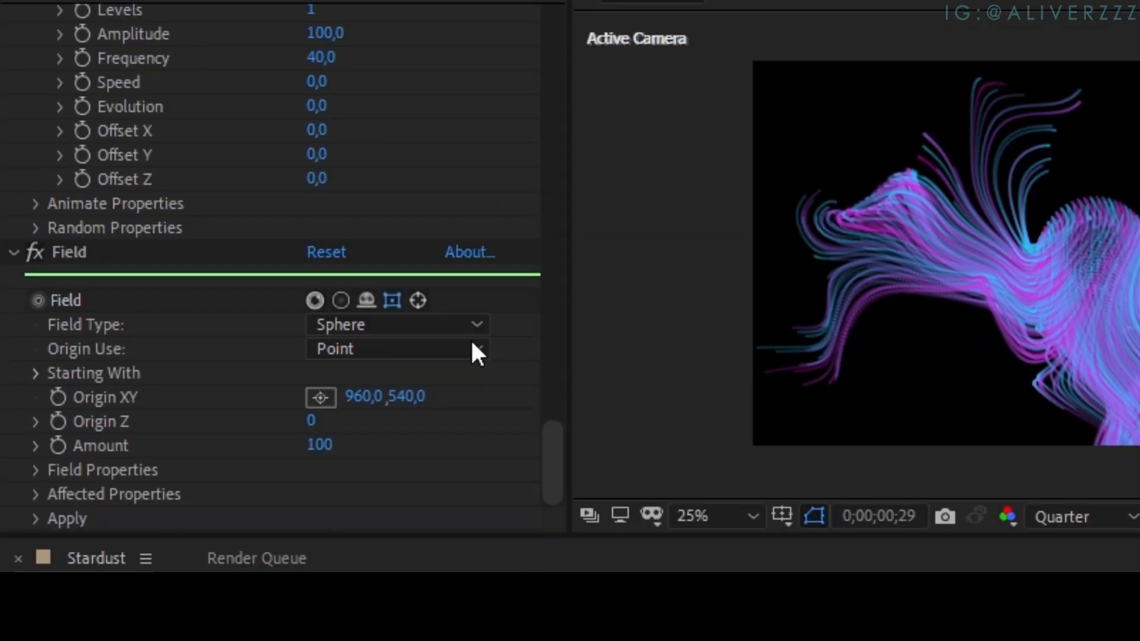
{"action": "left_click", "coordinate": [32, 469]}
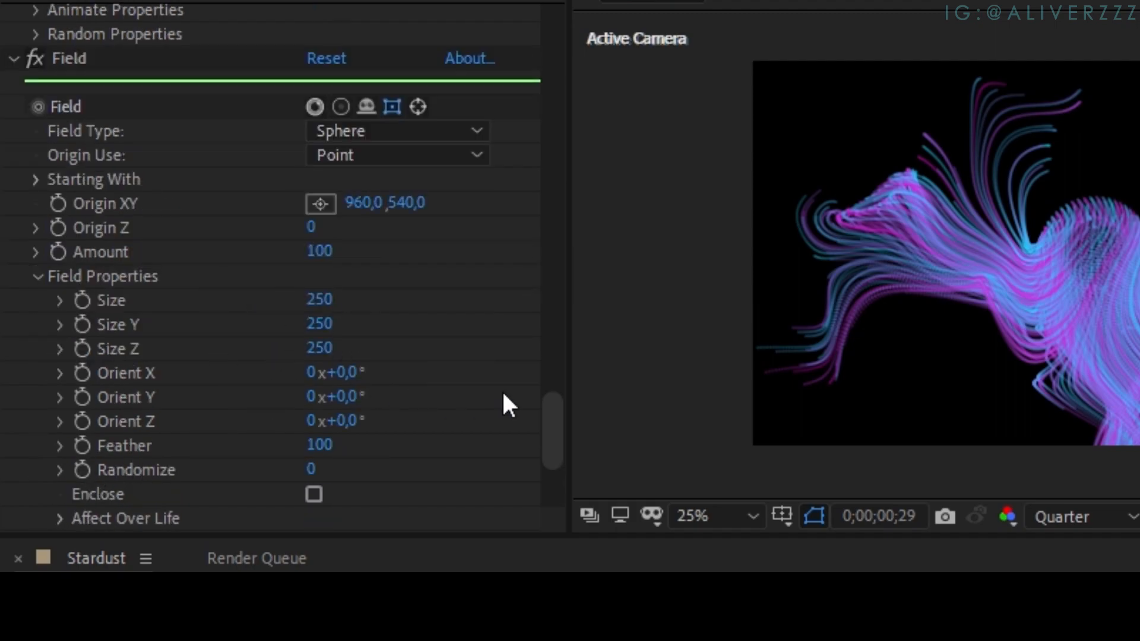
Step: Match the Field's size to the Emitter's by setting Size, Size Y and Size Z to 300
{"action": "left_click_drag", "start_coordinate": [552, 400], "coordinate": [552, 83]}
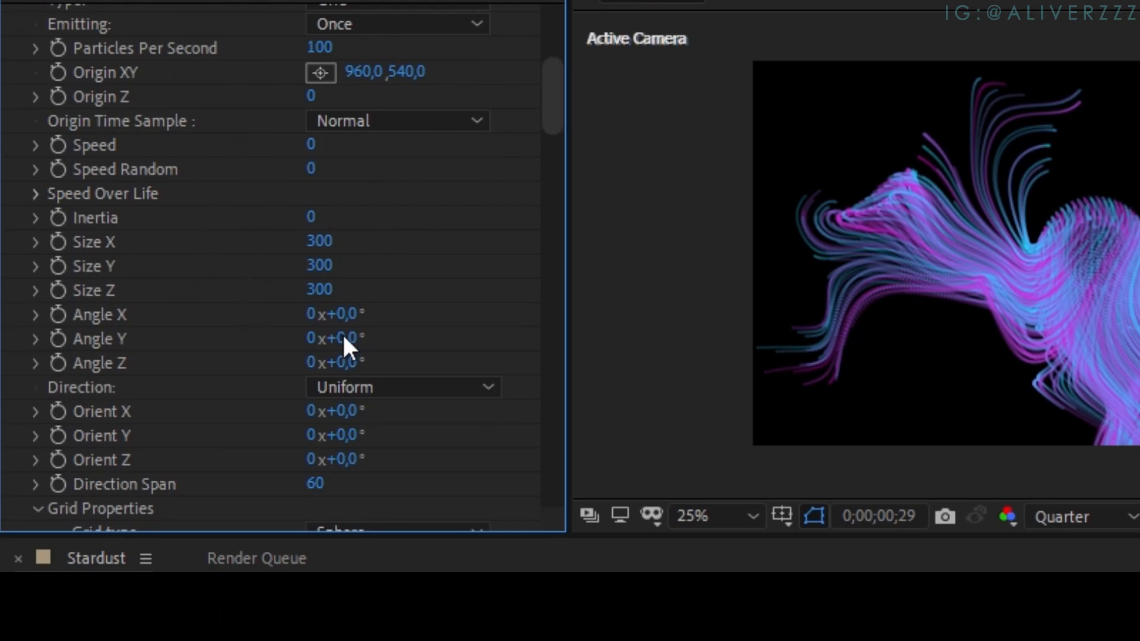
{"action": "left_click_drag", "start_coordinate": [557, 65], "coordinate": [564, 515]}
{"action": "left_click", "coordinate": [319, 251]}
{"action": "type", "text": "300"}
{"action": "key", "text": "Tab"}
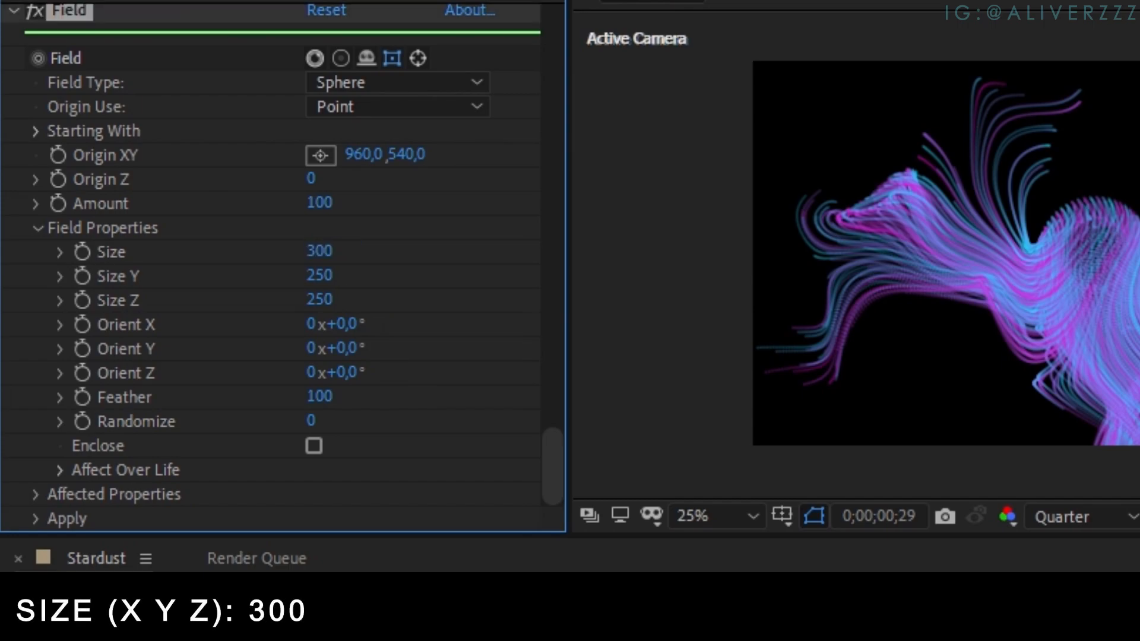
{"action": "type", "text": "300"}
{"action": "key", "text": "Tab"}
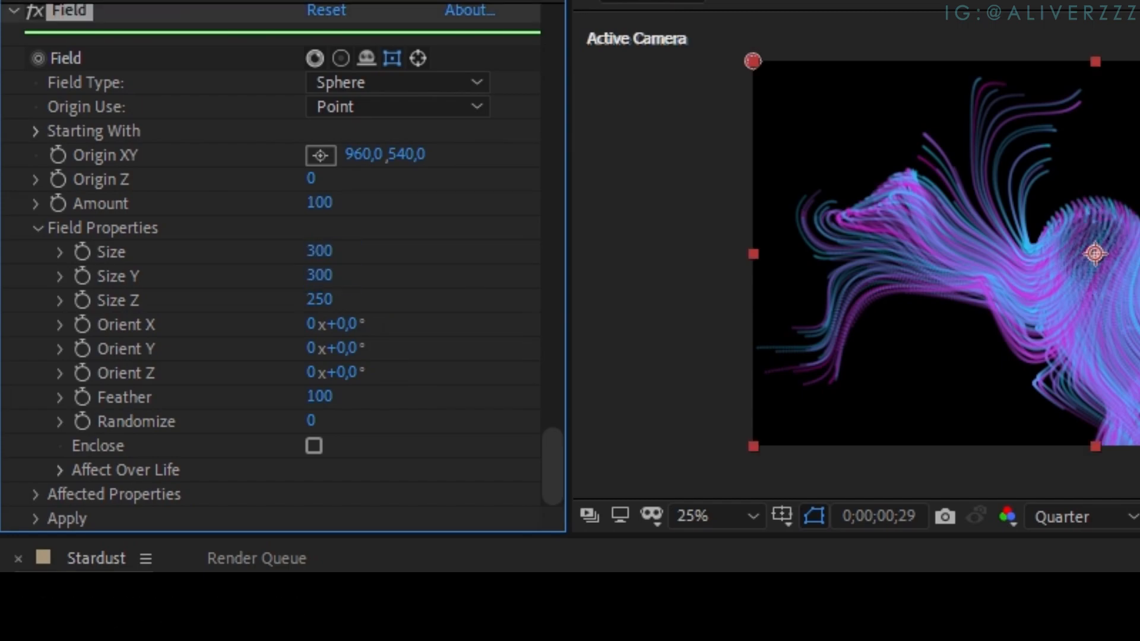
{"action": "type", "text": "300"}
{"action": "key", "text": "Return"}
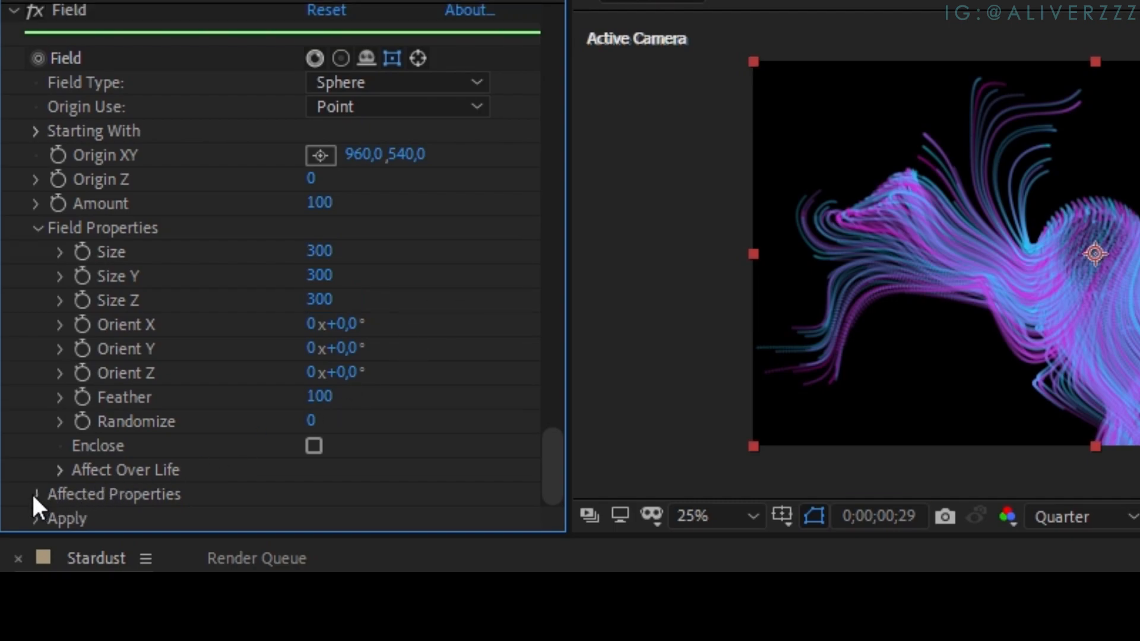
Step: Set the Size to 17 in the Field's Affected Properties
{"action": "left_click", "coordinate": [33, 494]}
{"action": "scroll", "coordinate": [31, 493], "scroll_direction": "down", "scroll_amount": 2}
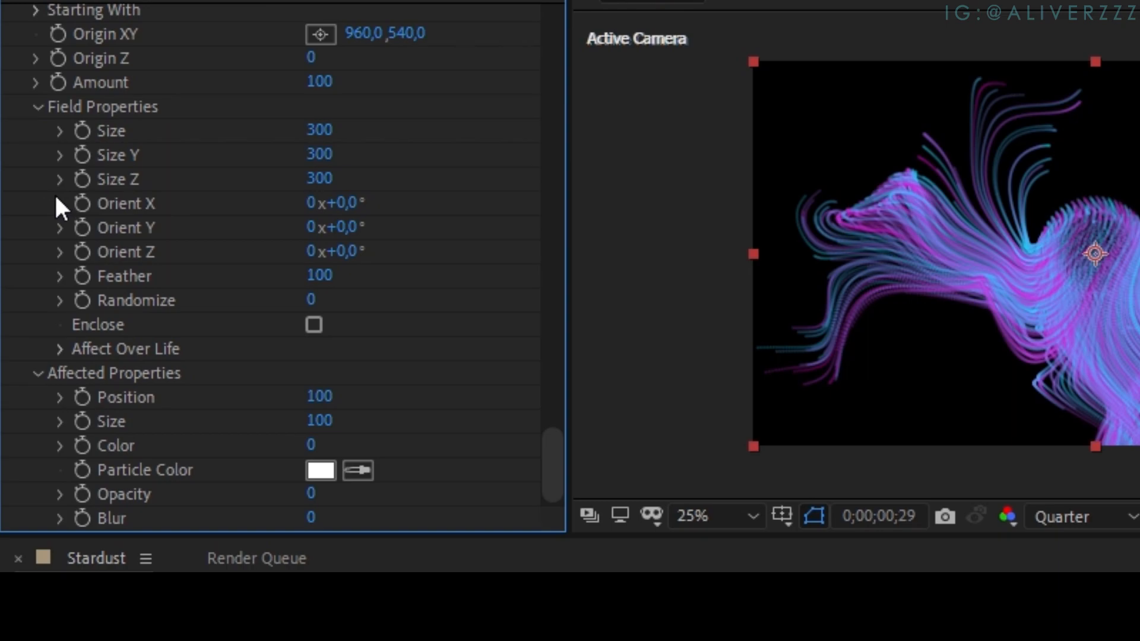
{"action": "scroll", "coordinate": [59, 202], "scroll_direction": "down", "scroll_amount": 1}
{"action": "left_click_drag", "start_coordinate": [319, 396], "coordinate": [285, 396]}
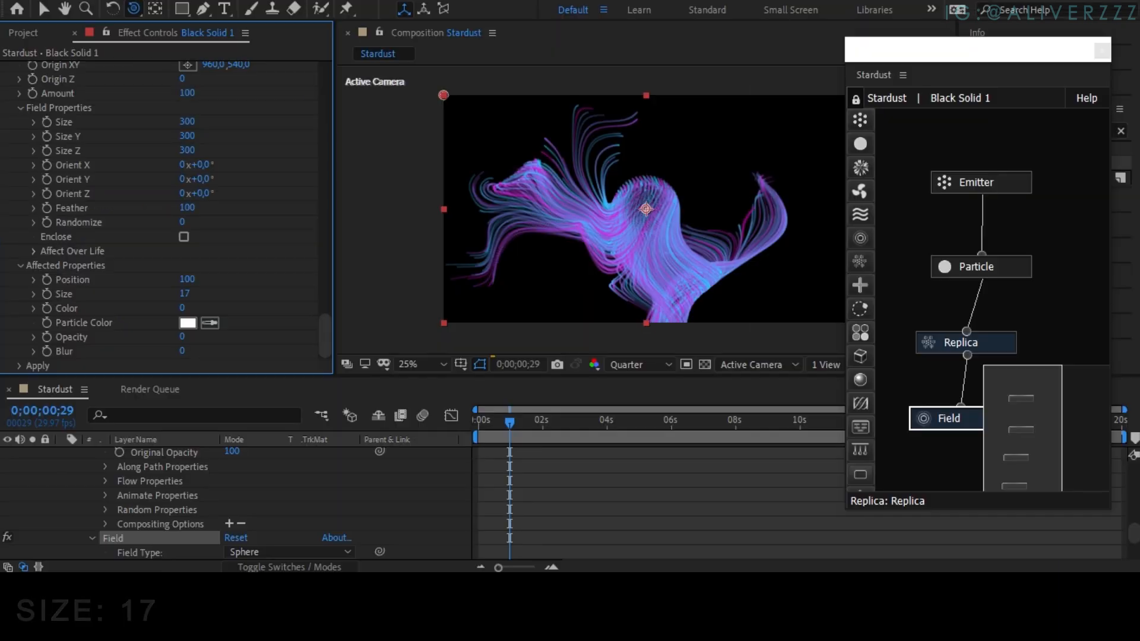
Step: Examine the particle sphere up close and compare it with the Field effect switched off and on again
{"action": "left_click", "coordinate": [646, 209]}
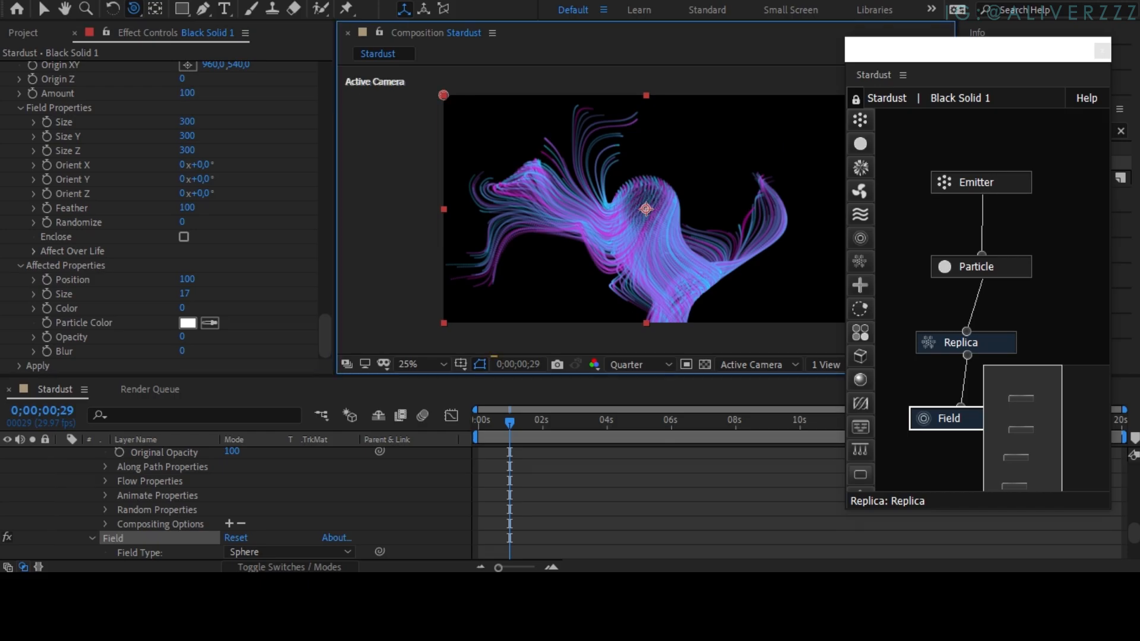
{"action": "scroll", "coordinate": [646, 209], "scroll_direction": "up", "scroll_amount": 2}
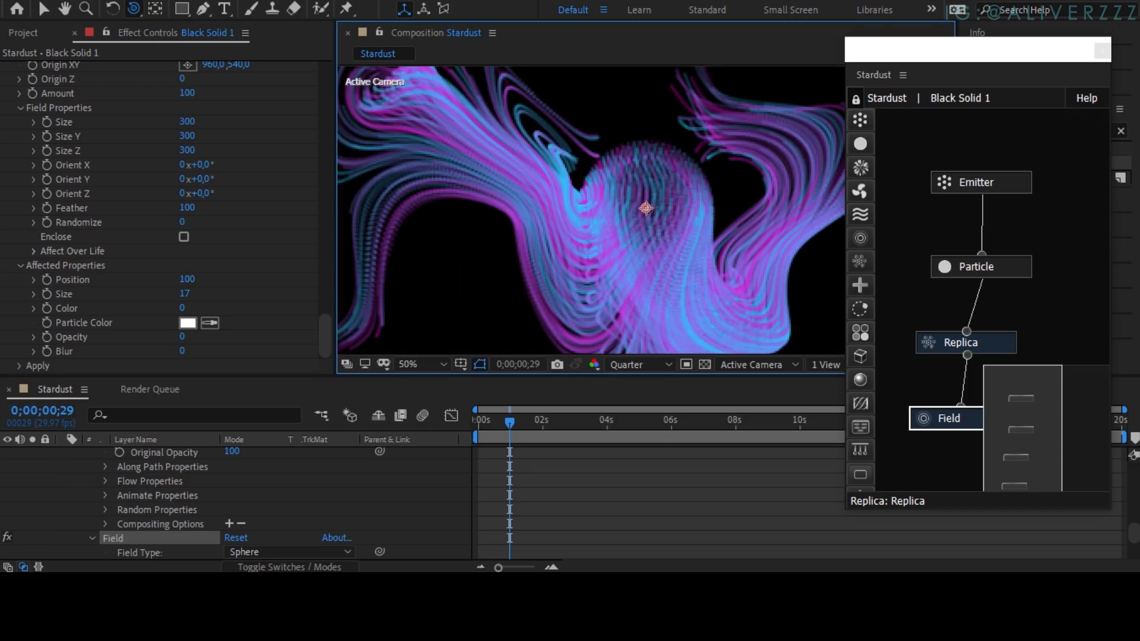
{"action": "scroll", "coordinate": [645, 208], "scroll_direction": "down", "scroll_amount": 2}
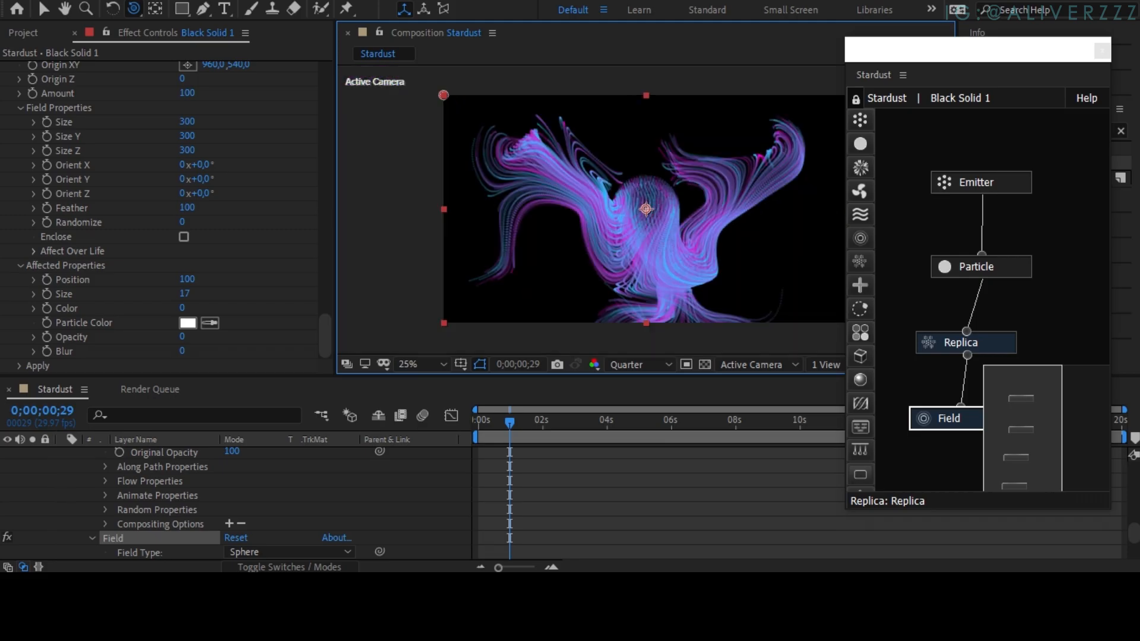
{"action": "scroll", "coordinate": [47, 194], "scroll_direction": "up", "scroll_amount": 5}
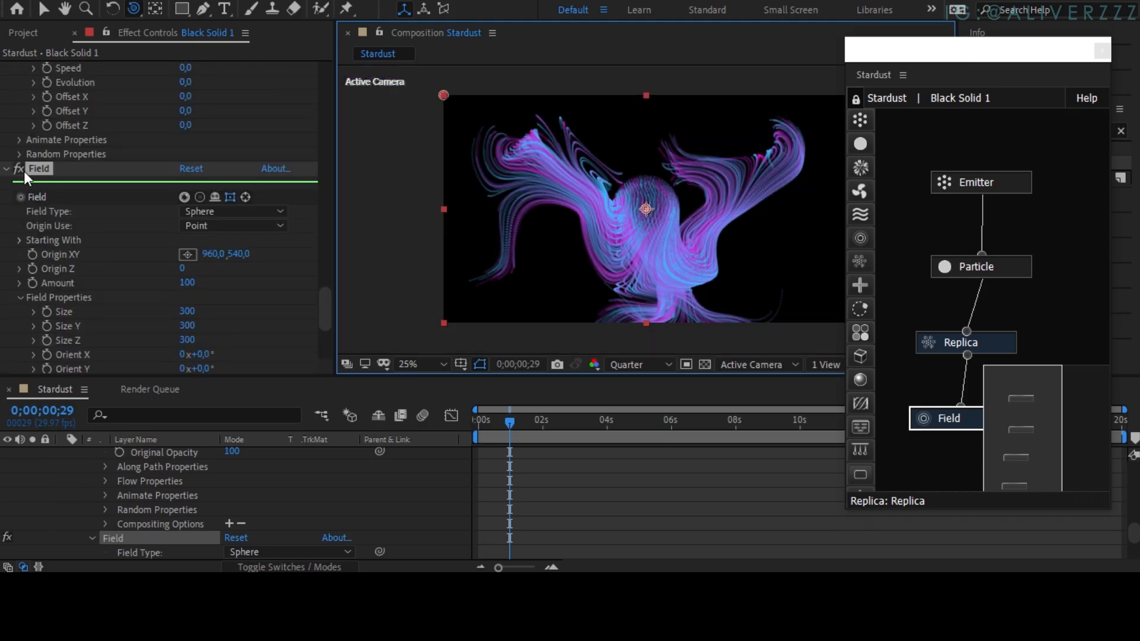
{"action": "left_click", "coordinate": [19, 168]}
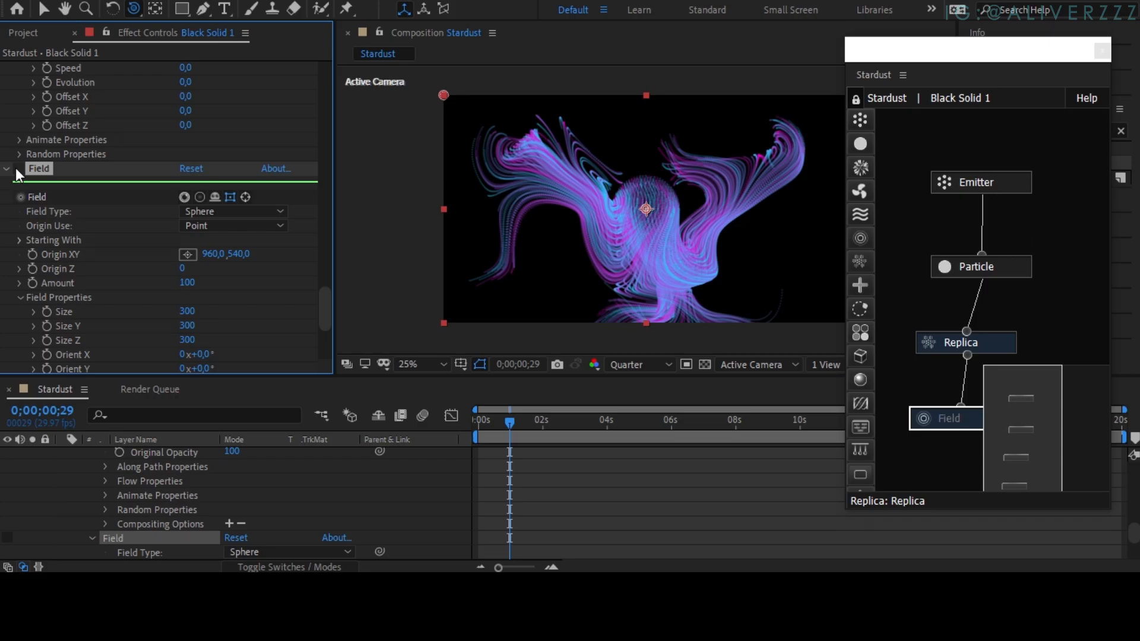
{"action": "left_click", "coordinate": [16, 168]}
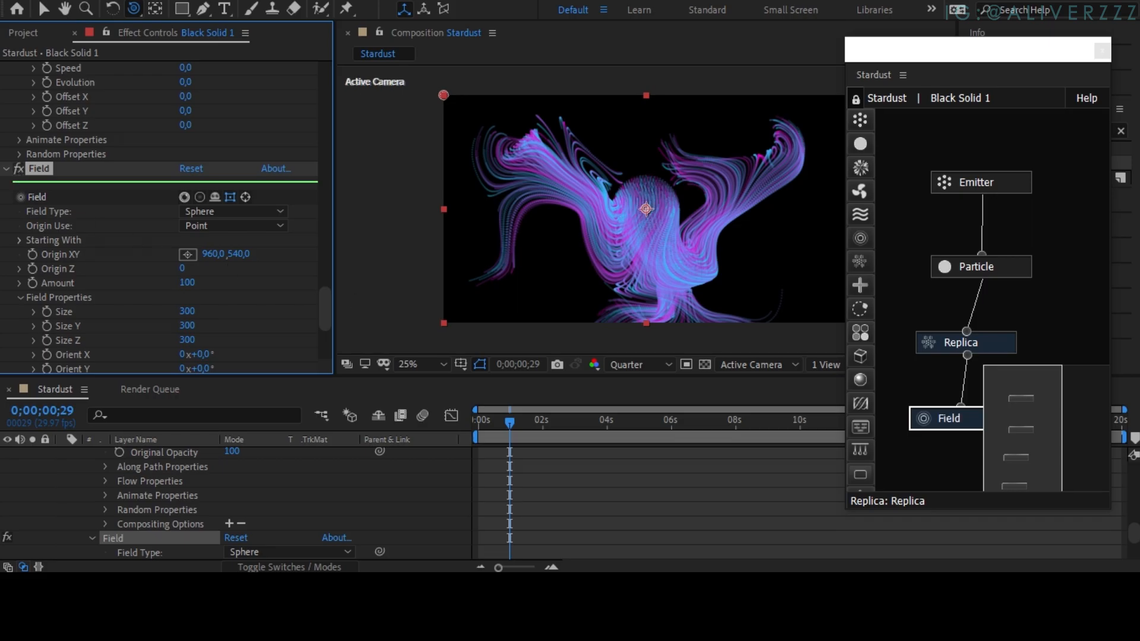
Step: Set the Emitter's Emitting option to Sequence and scrub the timeline to 0;00;01;08 to preview the emission
{"action": "left_click", "coordinate": [956, 184]}
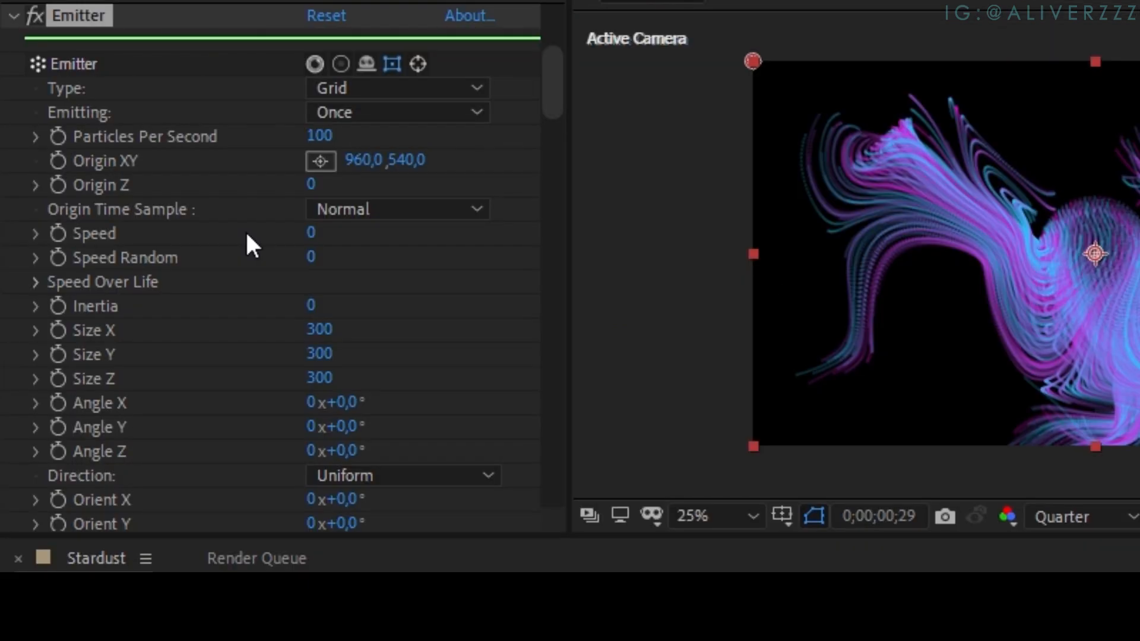
{"action": "scroll", "coordinate": [124, 193], "scroll_direction": "up", "scroll_amount": 3}
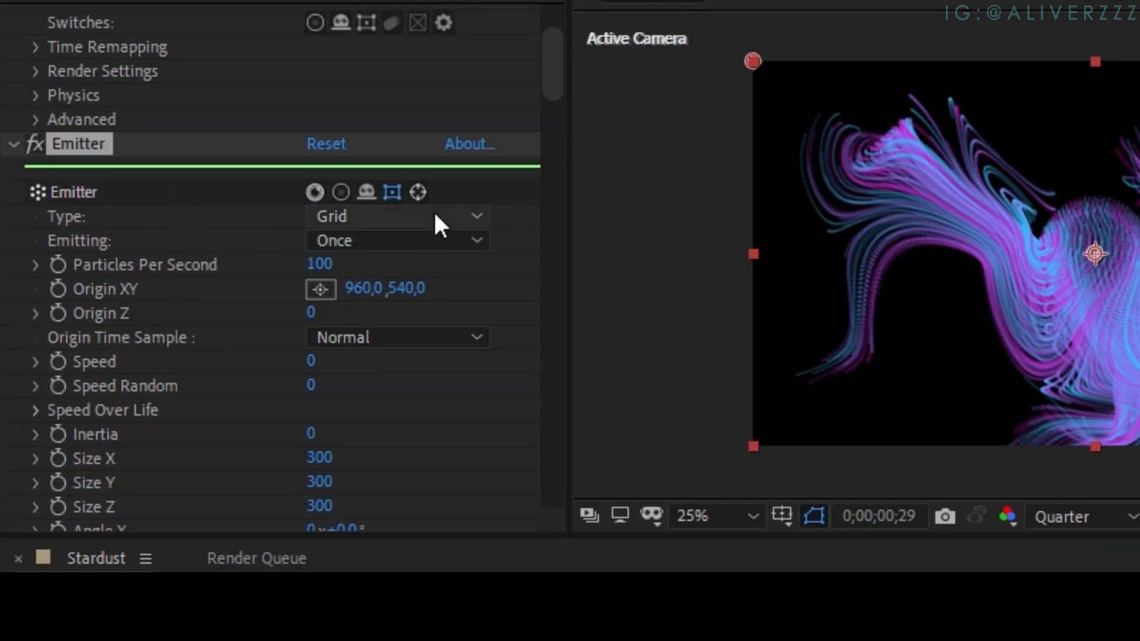
{"action": "left_click", "coordinate": [399, 240]}
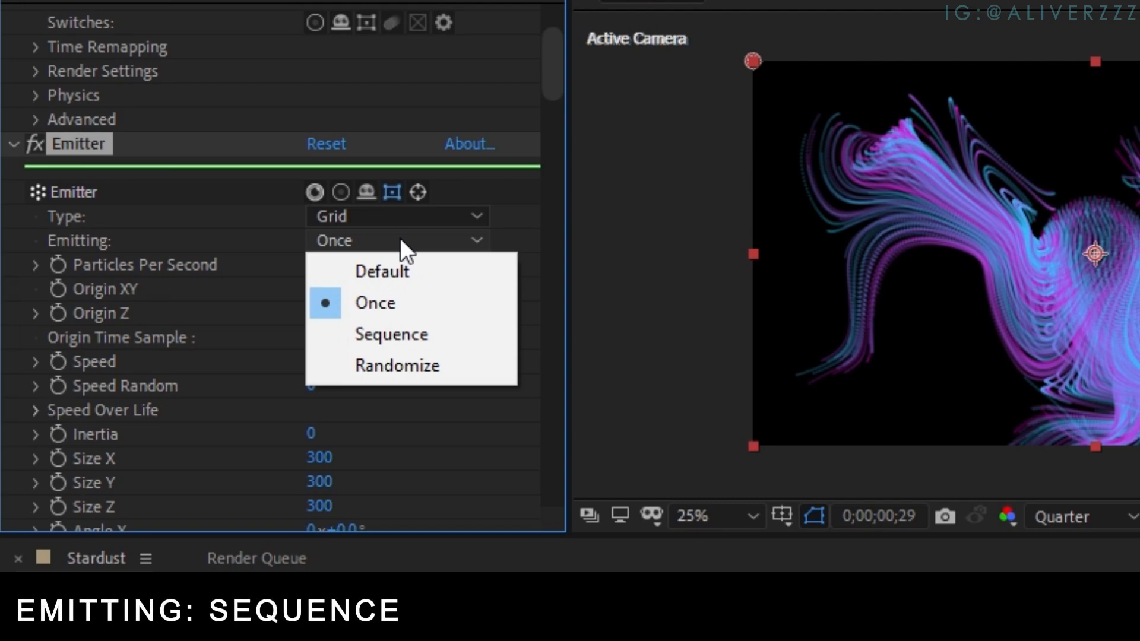
{"action": "left_click", "coordinate": [391, 337]}
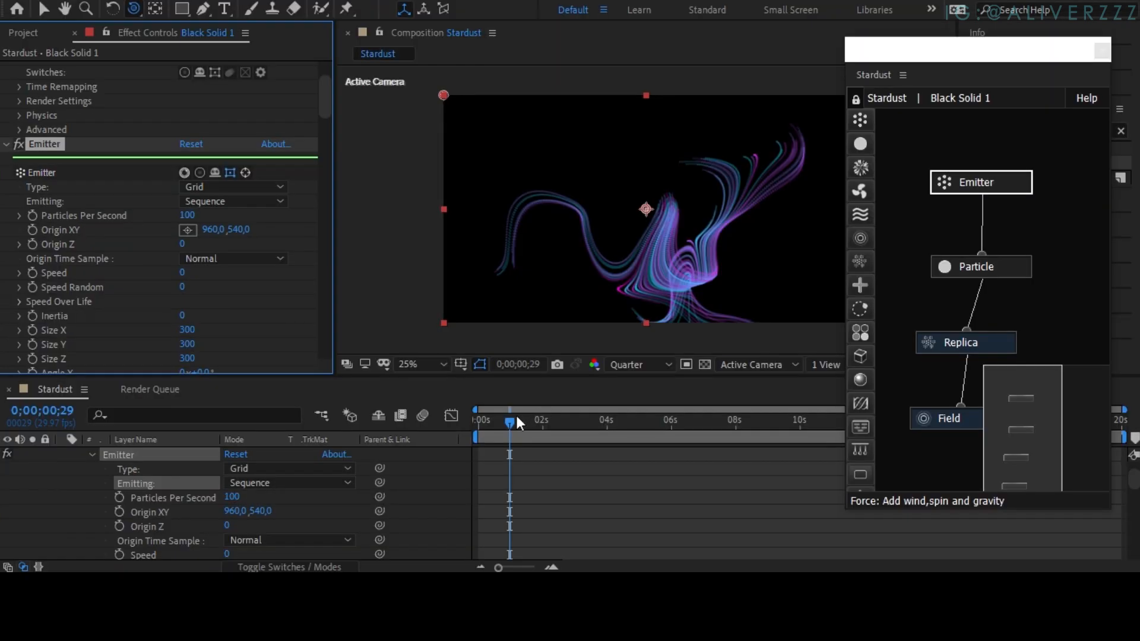
{"action": "mouse_move", "coordinate": [529, 419]}
{"action": "left_mouse_down"}
{"action": "mouse_move", "coordinate": [582, 420]}
{"action": "mouse_move", "coordinate": [518, 421]}
{"action": "left_mouse_up"}
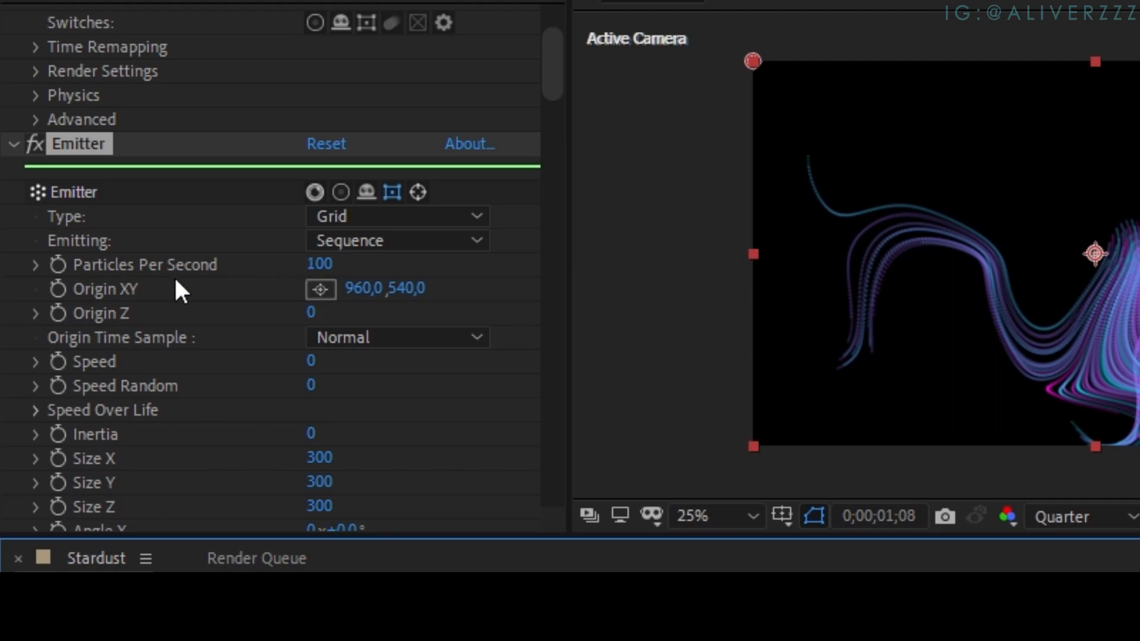
Step: Set the Particle's Life (Seconds) to 10,700
{"action": "scroll", "coordinate": [178, 289], "scroll_direction": "down", "scroll_amount": 10}
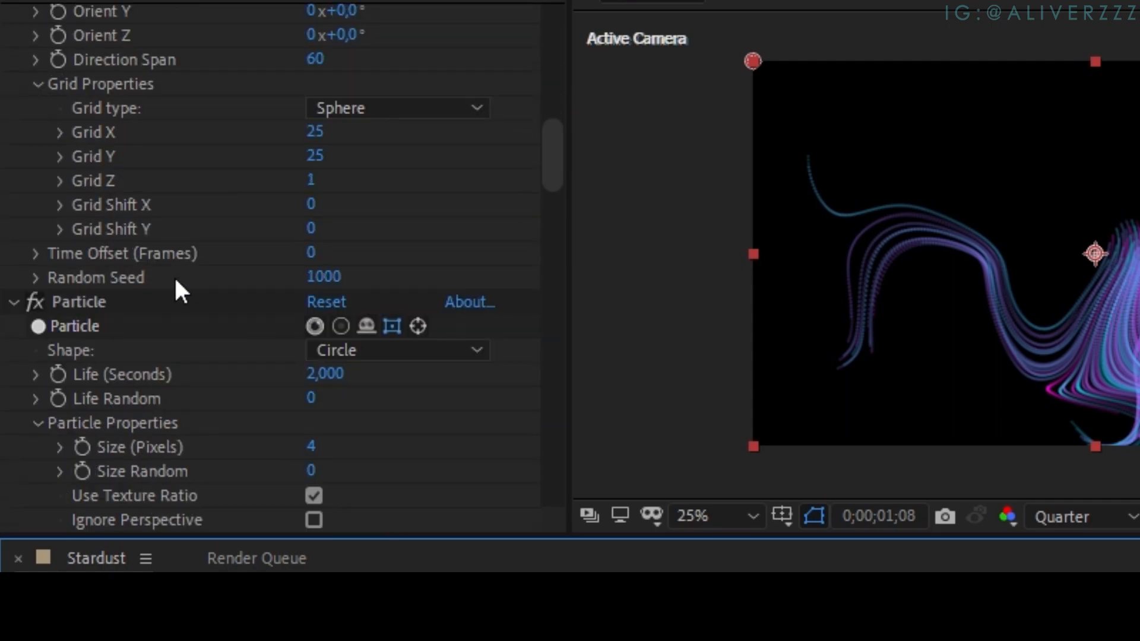
{"action": "scroll", "coordinate": [218, 306], "scroll_direction": "down", "scroll_amount": 3}
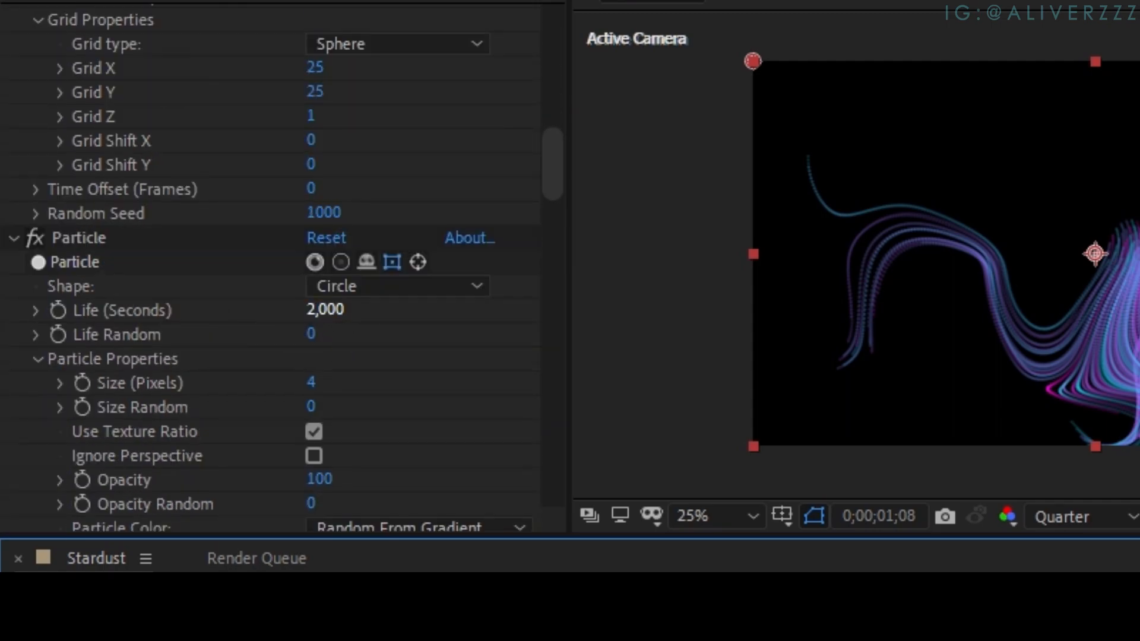
{"action": "left_click_drag", "start_coordinate": [347, 308], "coordinate": [416, 309]}
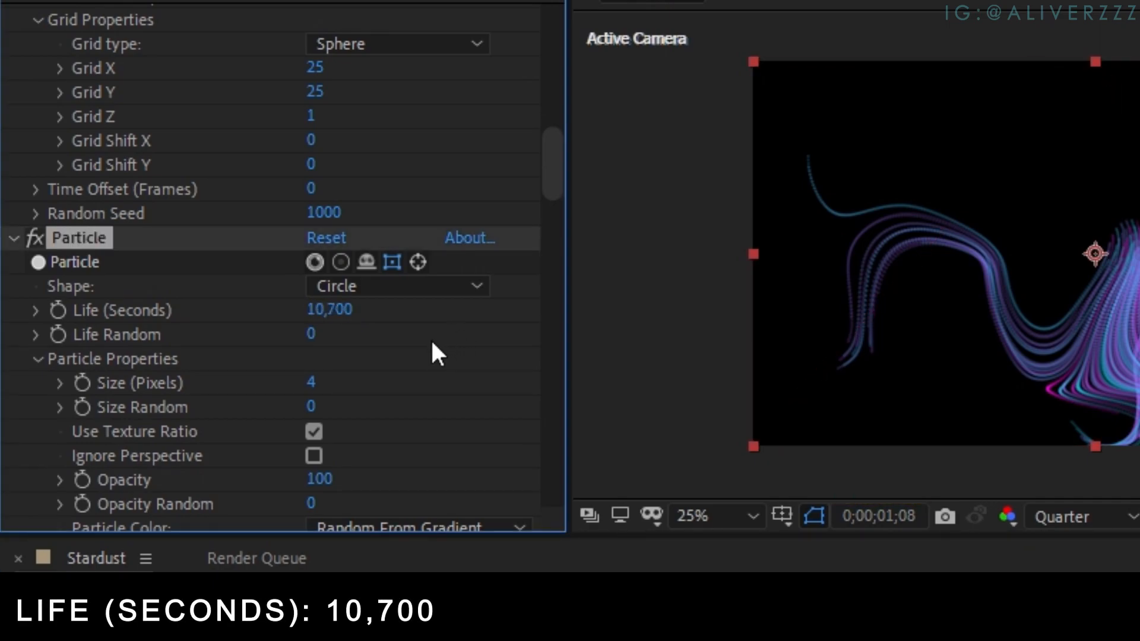
Step: Ramp the Replica's Replicates Over Life and Trim Replicates Over Life curves from zero up to full, and adjust Replicates Trim
{"action": "scroll", "coordinate": [432, 343], "scroll_direction": "down", "scroll_amount": 4}
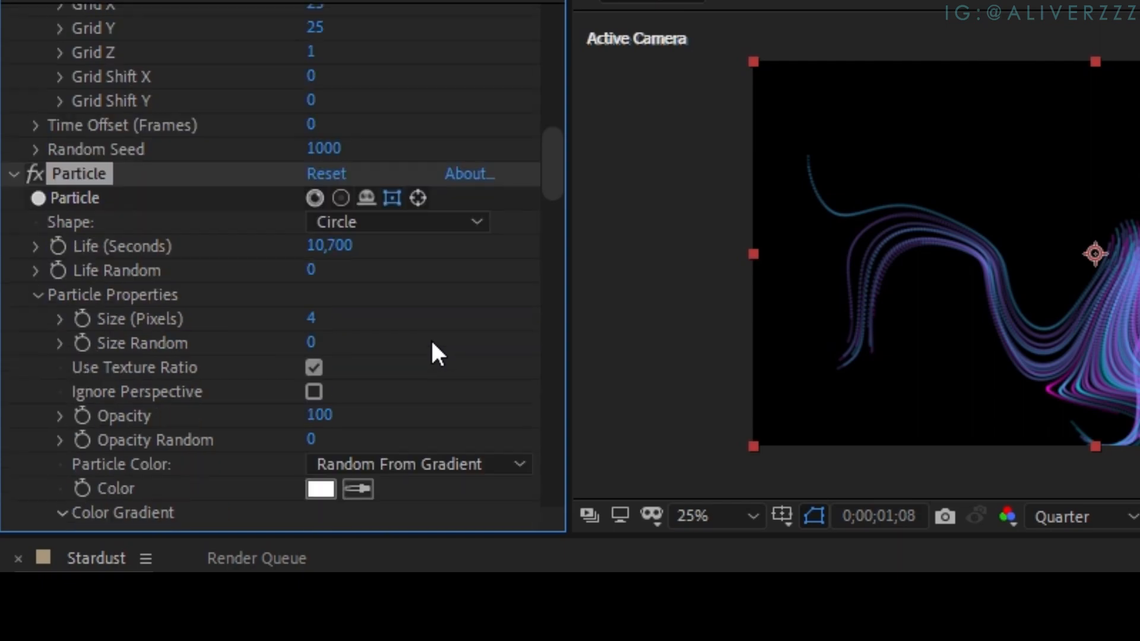
{"action": "scroll", "coordinate": [521, 356], "scroll_direction": "down", "scroll_amount": 5}
{"action": "left_click_drag", "start_coordinate": [545, 244], "coordinate": [508, 359]}
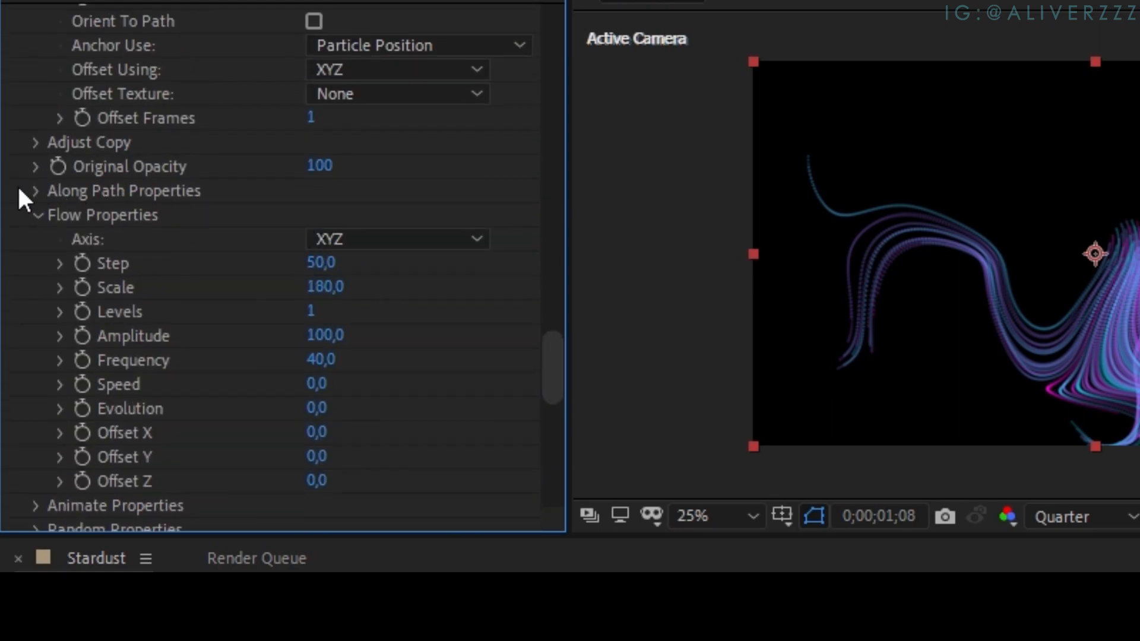
{"action": "scroll", "coordinate": [54, 219], "scroll_direction": "down", "scroll_amount": 4}
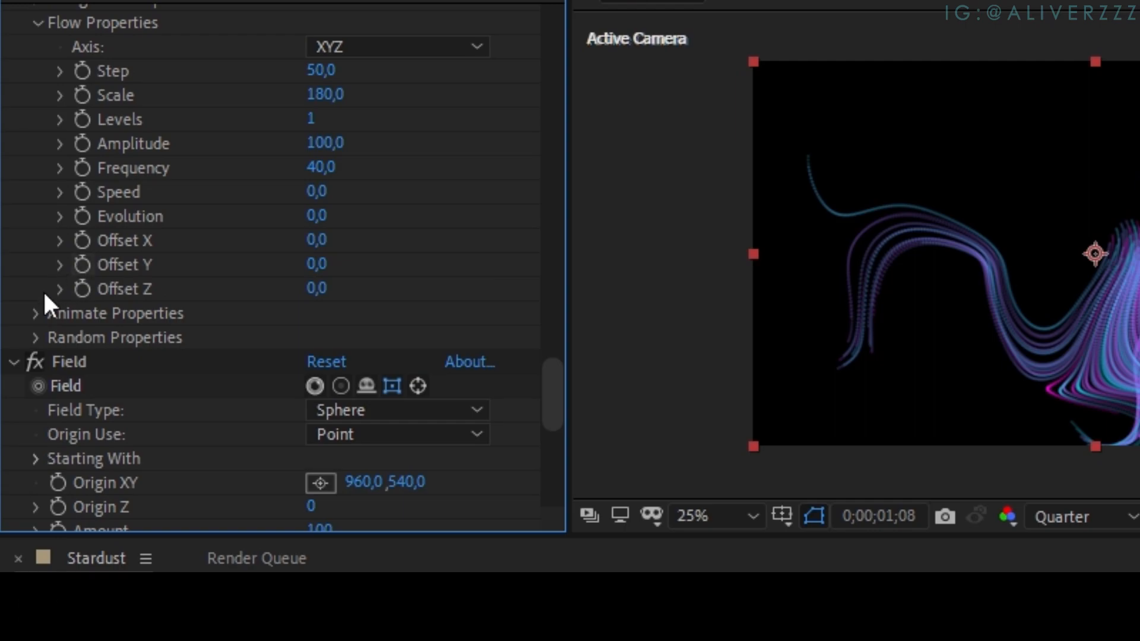
{"action": "left_click", "coordinate": [35, 312]}
{"action": "scroll", "coordinate": [119, 402], "scroll_direction": "down", "scroll_amount": 6}
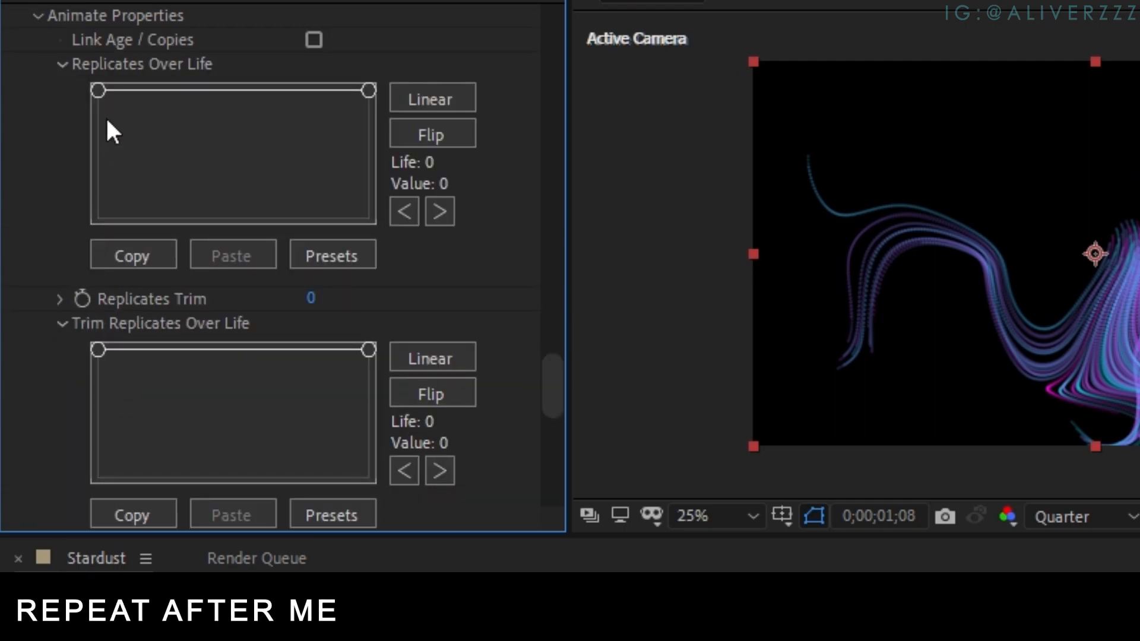
{"action": "left_click_drag", "start_coordinate": [97, 91], "coordinate": [101, 214]}
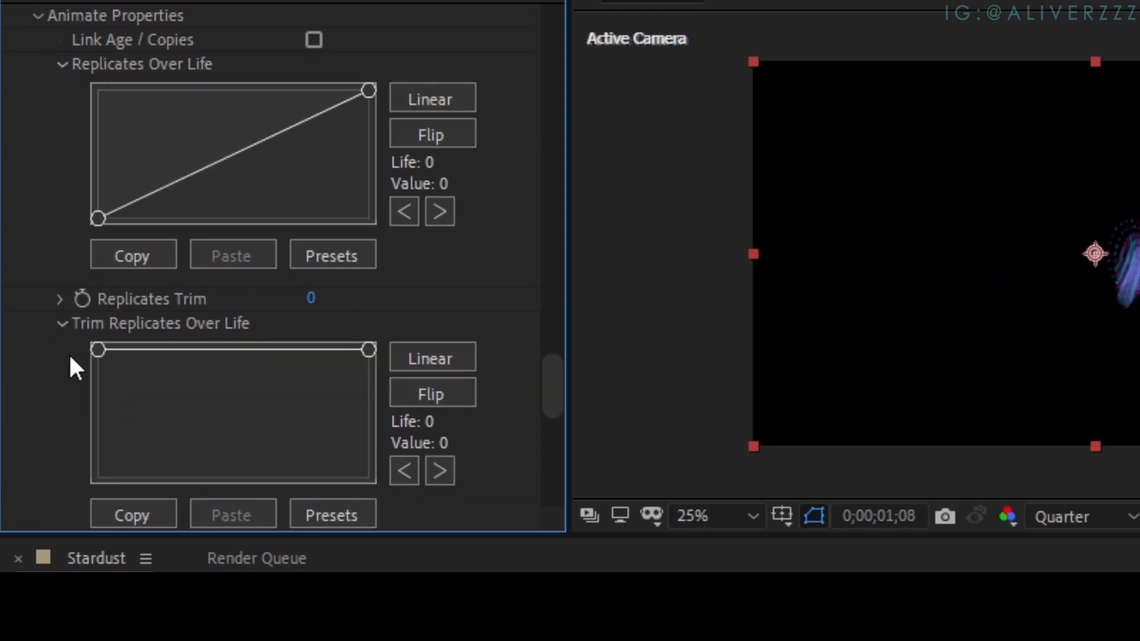
{"action": "left_click_drag", "start_coordinate": [91, 371], "coordinate": [80, 478]}
{"action": "left_click_drag", "start_coordinate": [311, 298], "coordinate": [433, 299]}
Step: Shape the Particle's Size over life as a Bezier arch, zero at birth and death with a wide plateau at full value
{"action": "left_click_drag", "start_coordinate": [553, 375], "coordinate": [548, 207]}
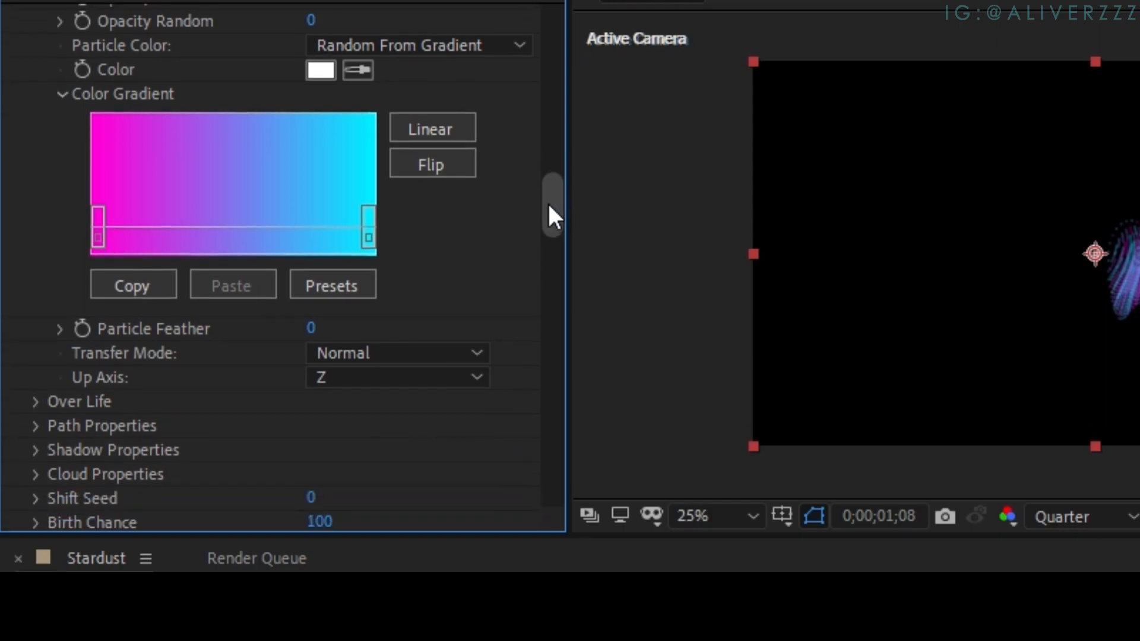
{"action": "left_click", "coordinate": [35, 402]}
{"action": "left_click", "coordinate": [59, 426]}
{"action": "left_click_drag", "start_coordinate": [98, 335], "coordinate": [74, 481]}
{"action": "left_click_drag", "start_coordinate": [128, 447], "coordinate": [140, 306]}
{"action": "left_click_drag", "start_coordinate": [317, 334], "coordinate": [371, 463]}
{"action": "left_click", "coordinate": [432, 342]}
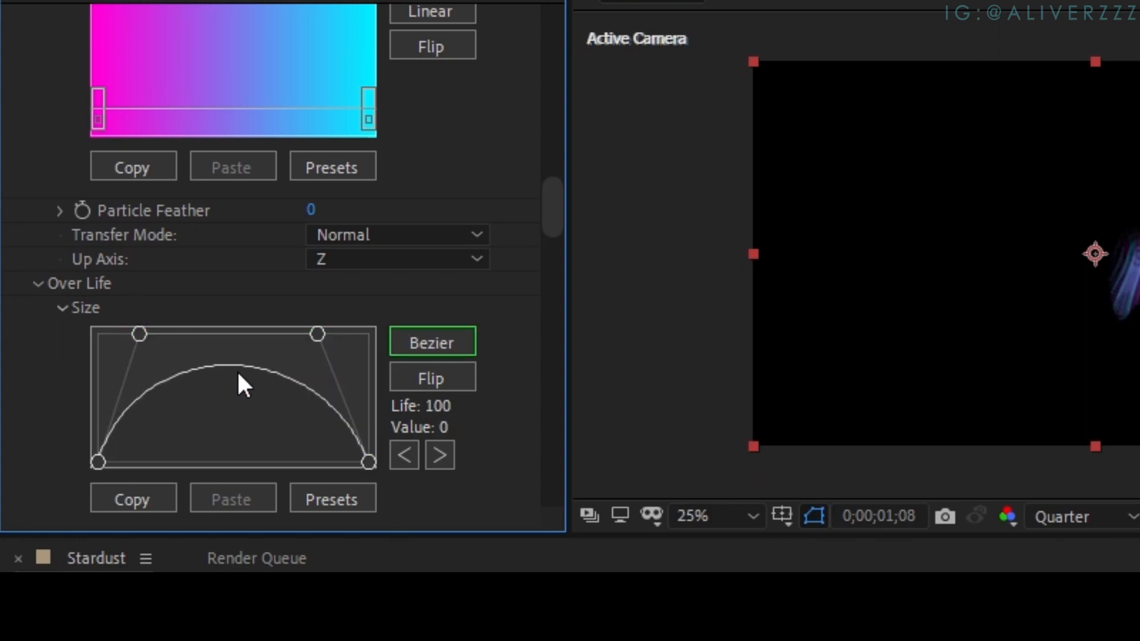
{"action": "left_click_drag", "start_coordinate": [239, 366], "coordinate": [236, 332]}
{"action": "left_click_drag", "start_coordinate": [140, 334], "coordinate": [115, 332]}
{"action": "left_click_drag", "start_coordinate": [317, 334], "coordinate": [352, 328]}
Step: Shape the Particle's Opacity over life as a similar Bezier arch, starting and ending at zero with a broad full-value middle
{"action": "scroll", "coordinate": [353, 333], "scroll_direction": "down", "scroll_amount": 5}
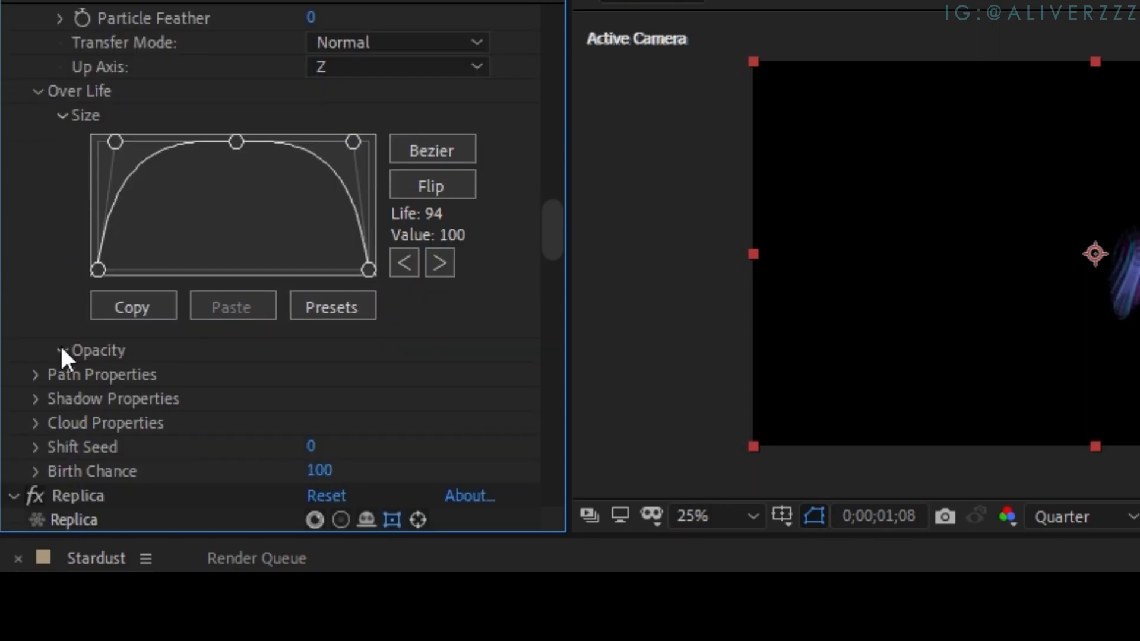
{"action": "left_click", "coordinate": [61, 349]}
{"action": "scroll", "coordinate": [132, 338], "scroll_direction": "down", "scroll_amount": 1}
{"action": "left_click", "coordinate": [153, 333]}
{"action": "left_click_drag", "start_coordinate": [98, 333], "coordinate": [98, 462]}
{"action": "left_click_drag", "start_coordinate": [368, 333], "coordinate": [380, 484]}
{"action": "left_click", "coordinate": [432, 342]}
{"action": "left_click_drag", "start_coordinate": [230, 357], "coordinate": [234, 334]}
{"action": "left_click_drag", "start_coordinate": [152, 332], "coordinate": [120, 333]}
{"action": "left_click_drag", "start_coordinate": [315, 331], "coordinate": [349, 329]}
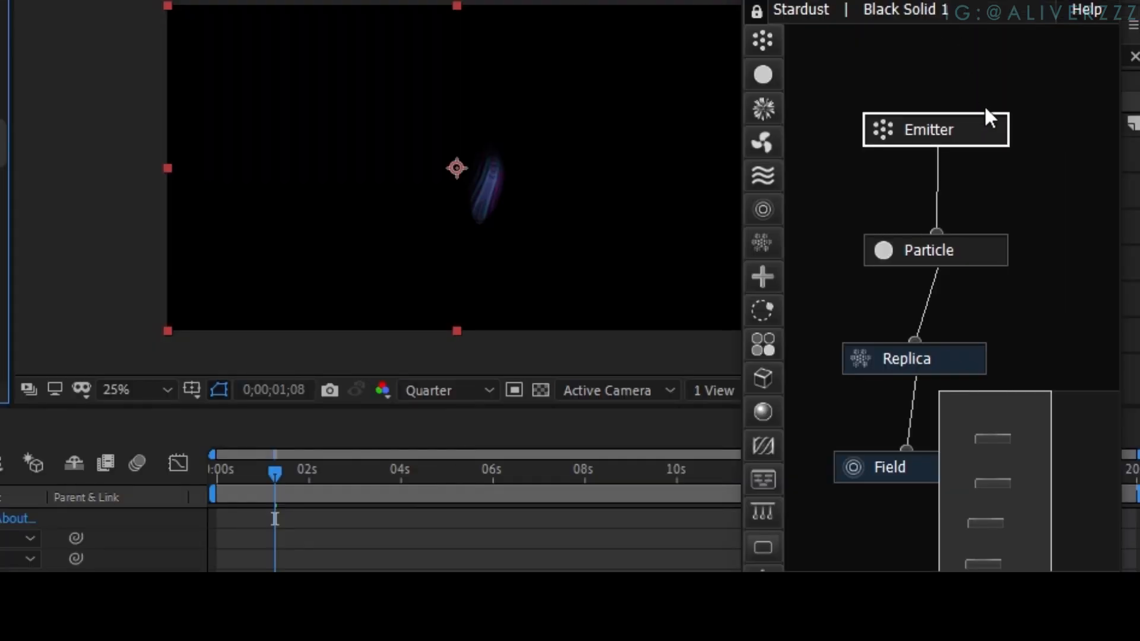
Step: Duplicate the Emitter and Particle nodes together, place the copies beside the originals and select the Emitter 2 node
{"action": "left_click_drag", "start_coordinate": [1061, 111], "coordinate": [917, 249]}
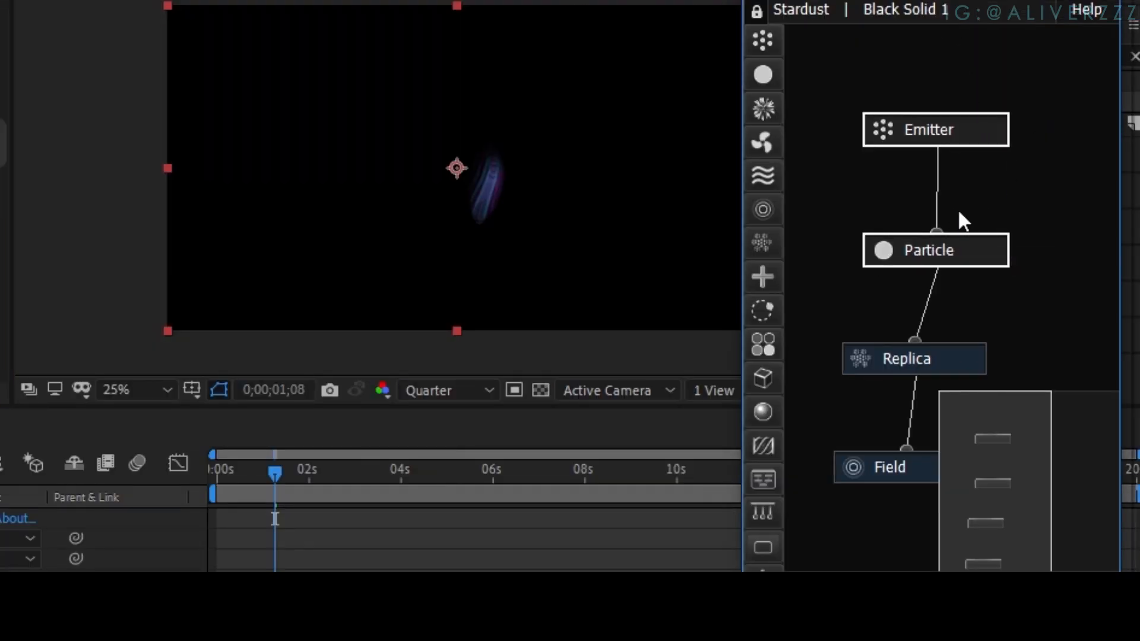
{"action": "key", "text": "ctrl+d"}
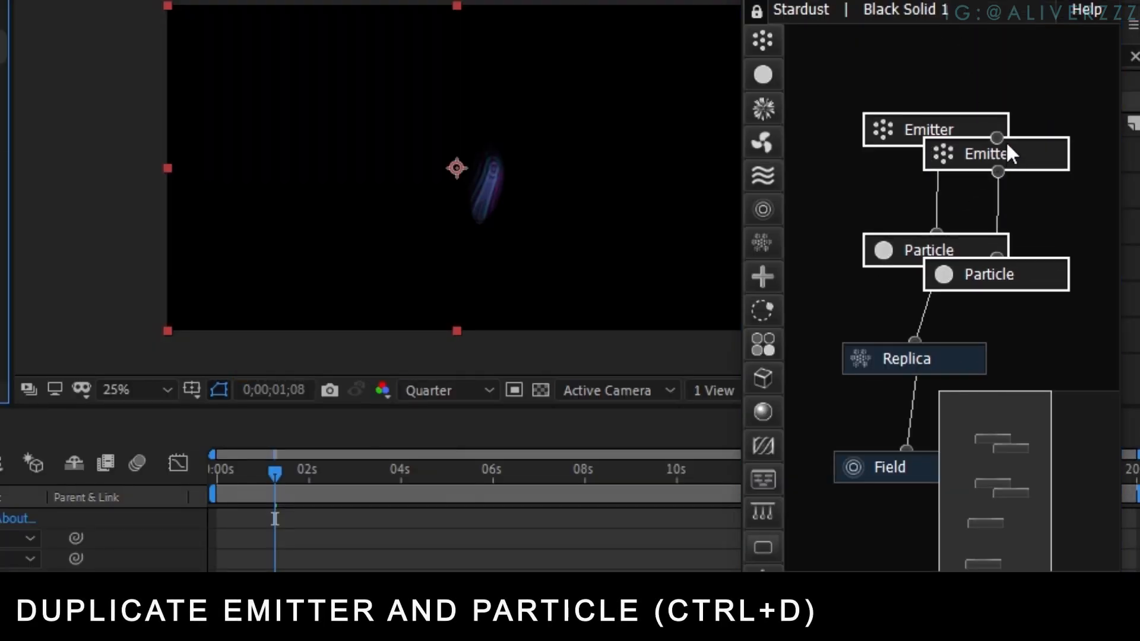
{"action": "left_click_drag", "start_coordinate": [1080, 89], "coordinate": [1031, 297]}
{"action": "left_click_drag", "start_coordinate": [1039, 145], "coordinate": [1100, 166]}
{"action": "left_click", "coordinate": [1076, 106]}
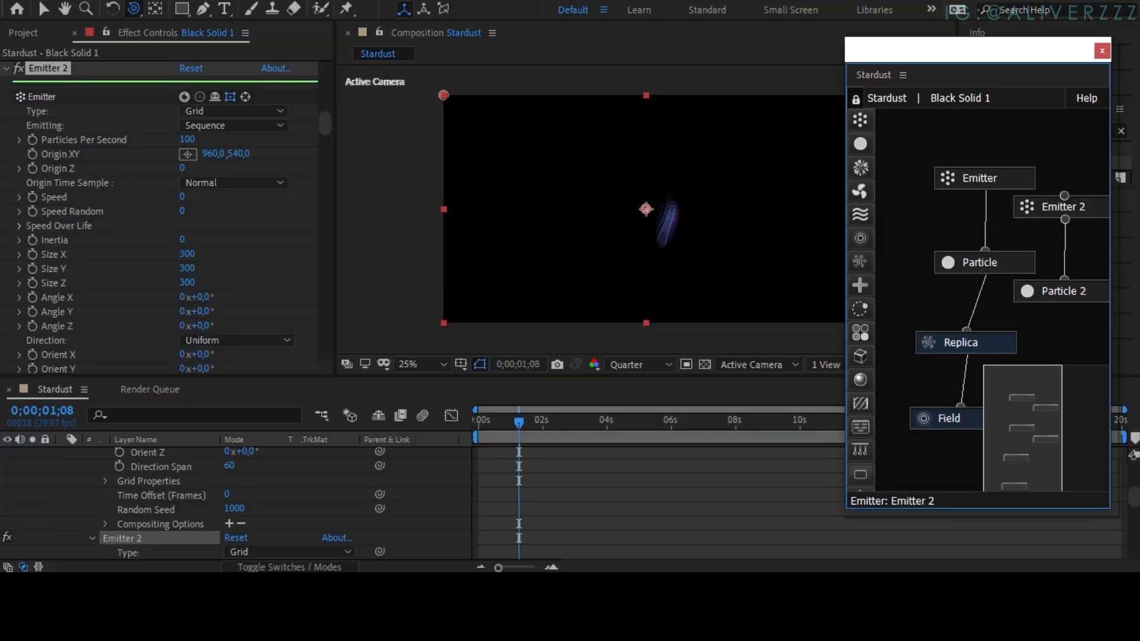
{"action": "left_click", "coordinate": [1077, 172]}
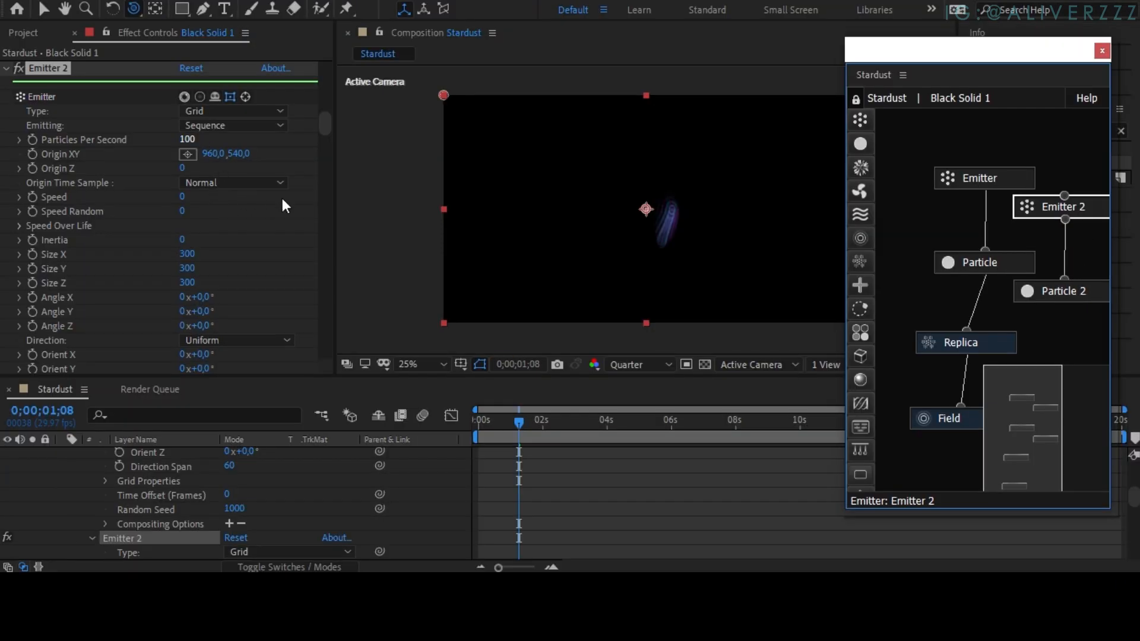
Step: Preview the particle flow at several points along the timeline up to 0;00;18;10, keeping the node graph clear of the composition
{"action": "left_click", "coordinate": [605, 427]}
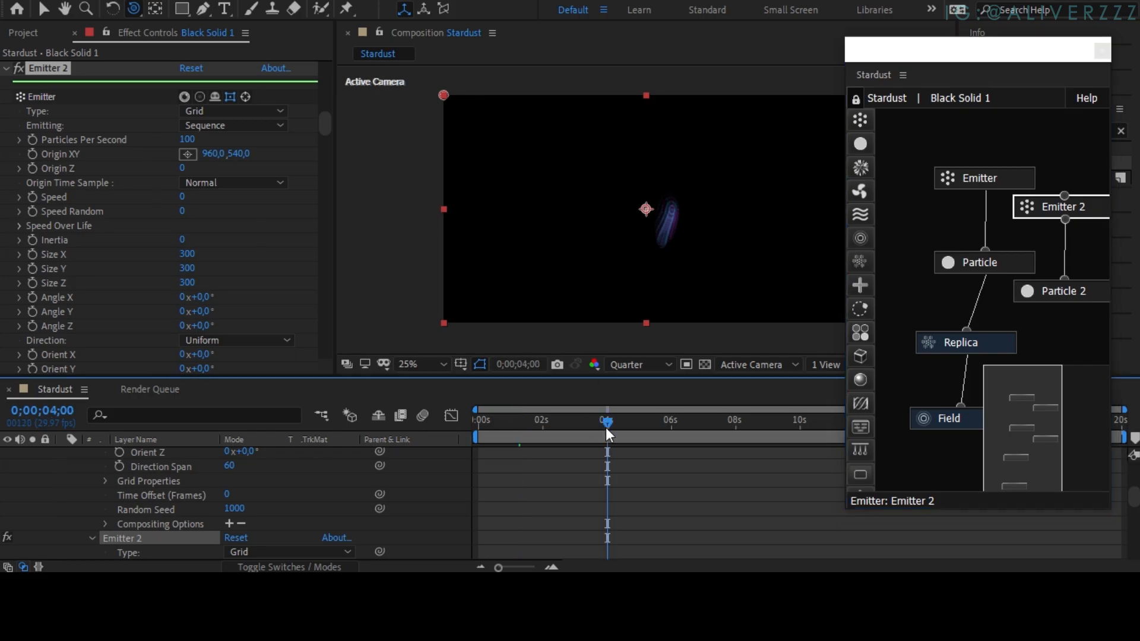
{"action": "left_click", "coordinate": [685, 422]}
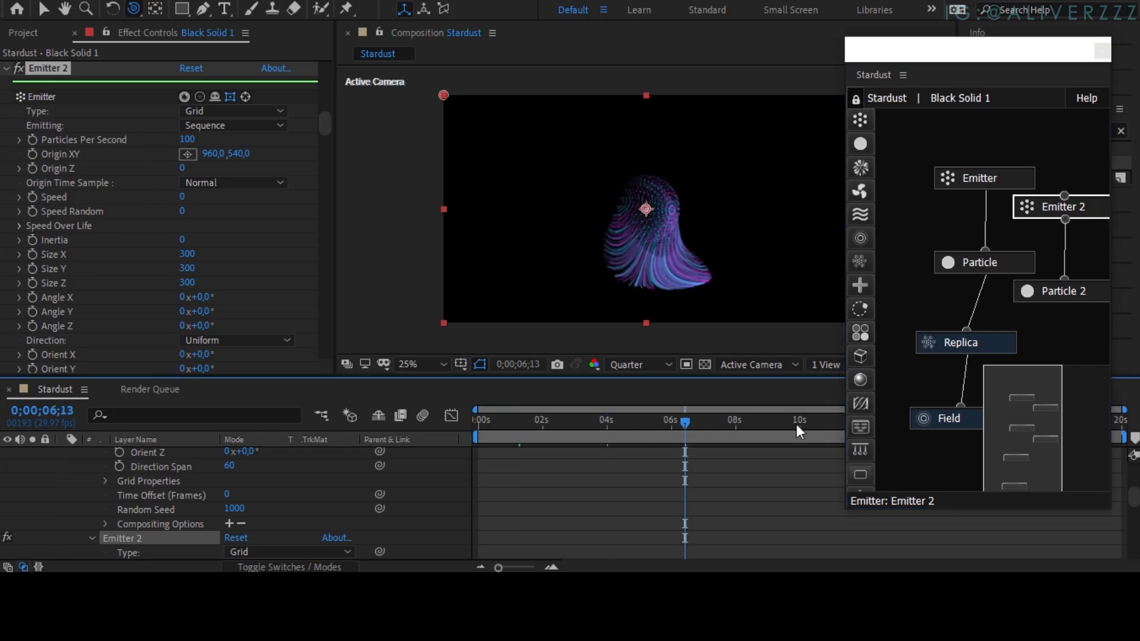
{"action": "left_click", "coordinate": [795, 424]}
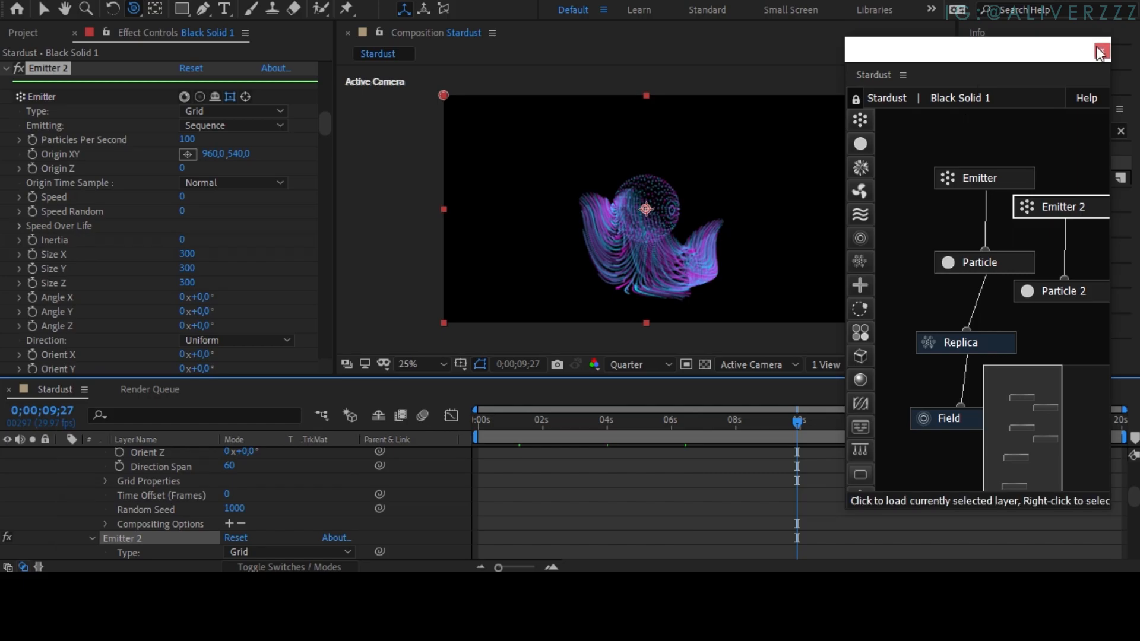
{"action": "left_click_drag", "start_coordinate": [1030, 47], "coordinate": [265, 19]}
{"action": "left_click", "coordinate": [888, 422]}
{"action": "left_click", "coordinate": [995, 418]}
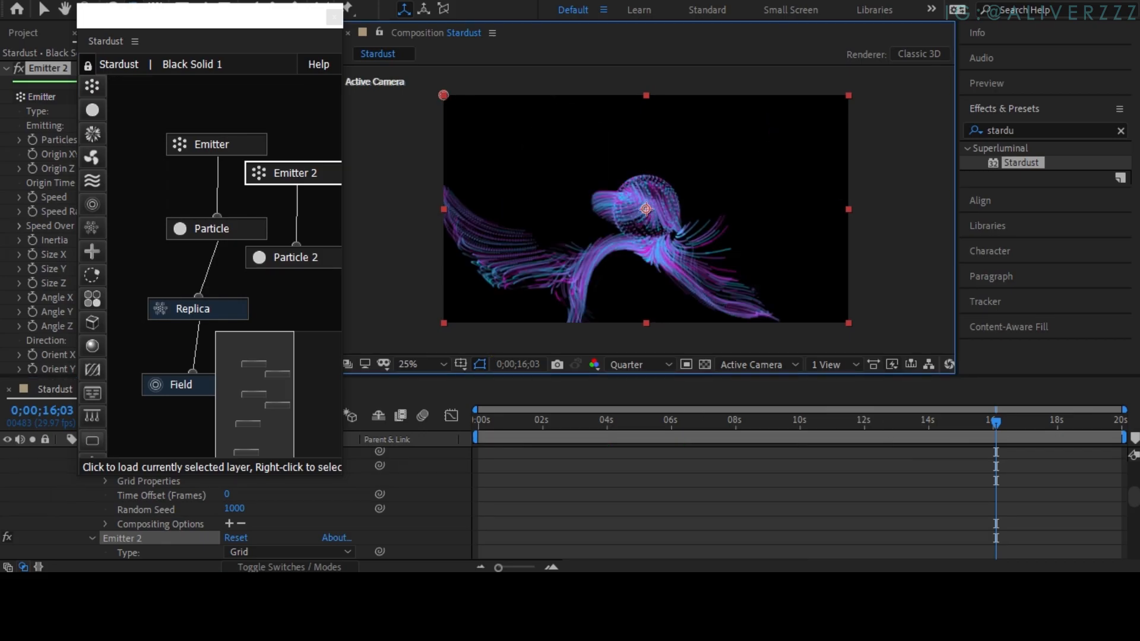
{"action": "left_click", "coordinate": [1068, 422]}
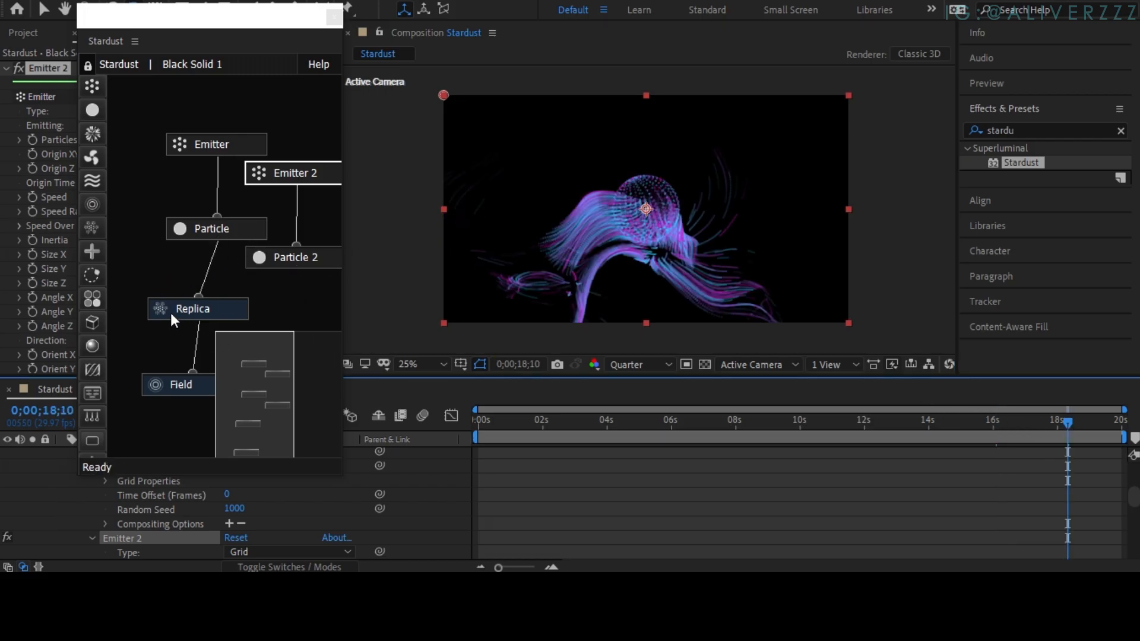
Step: Select the Replica node and raise its Replicates value to 719
{"action": "left_click", "coordinate": [164, 382]}
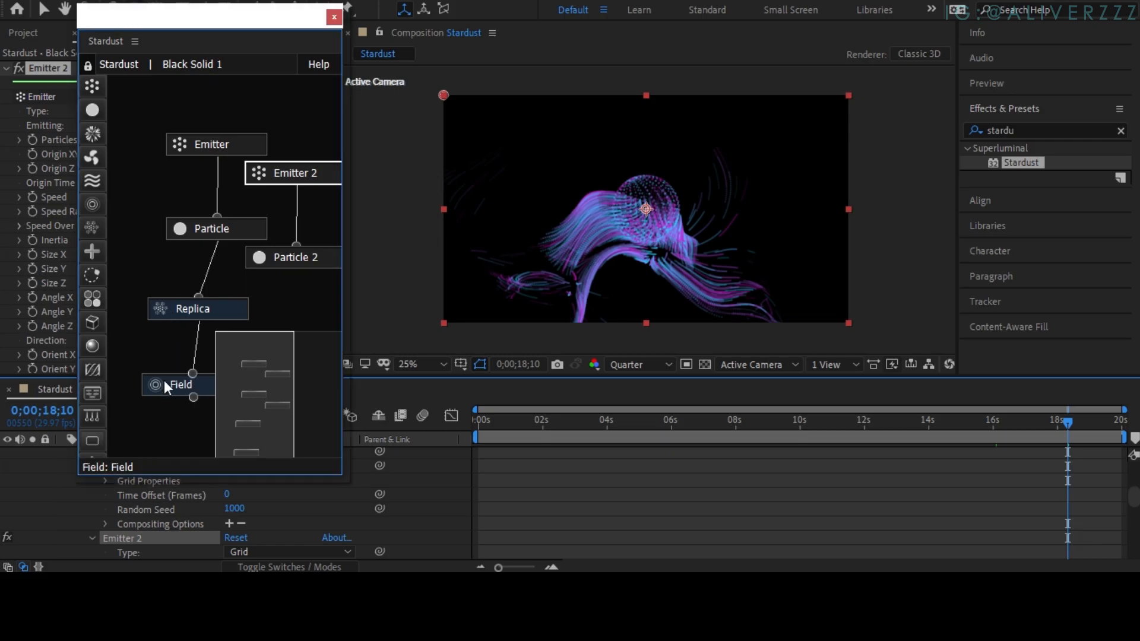
{"action": "left_click", "coordinate": [177, 305]}
{"action": "left_click_drag", "start_coordinate": [227, 13], "coordinate": [840, 44]}
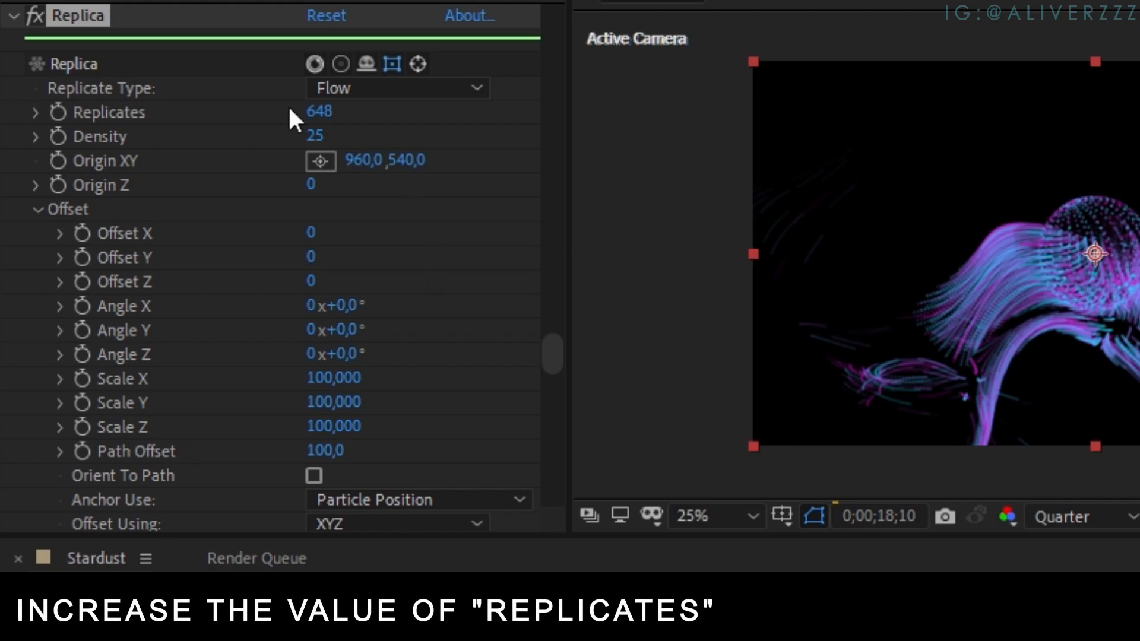
{"action": "left_click_drag", "start_coordinate": [319, 112], "coordinate": [422, 111]}
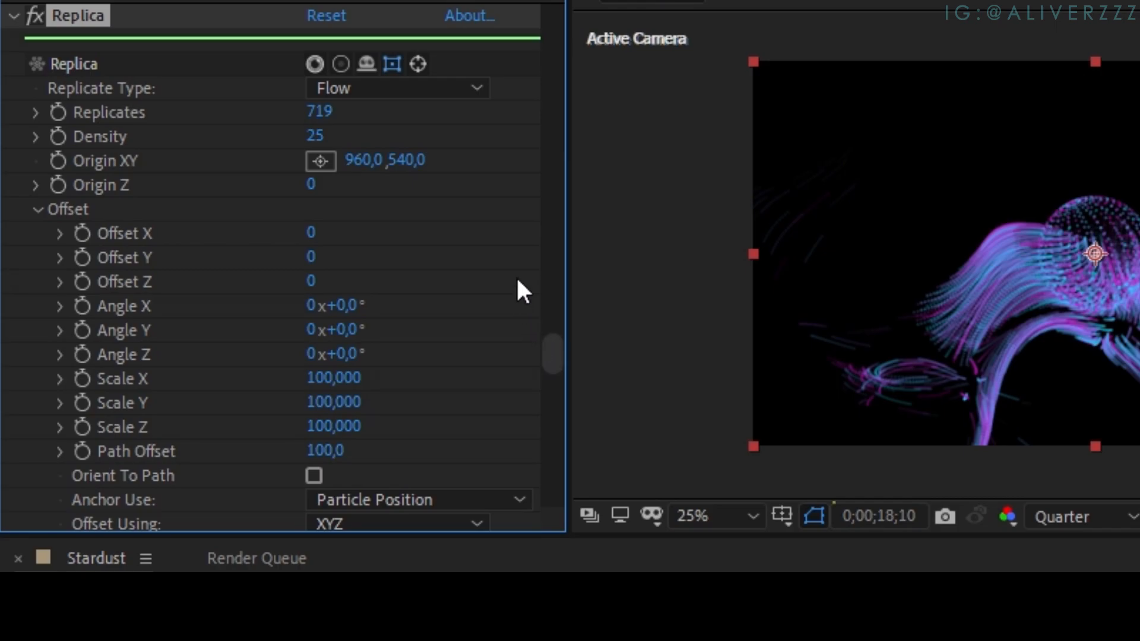
Step: Set the Step to 74 in the Replica's Flow Properties and move the node graph aside to reveal the composition
{"action": "scroll", "coordinate": [516, 287], "scroll_direction": "down", "scroll_amount": 4}
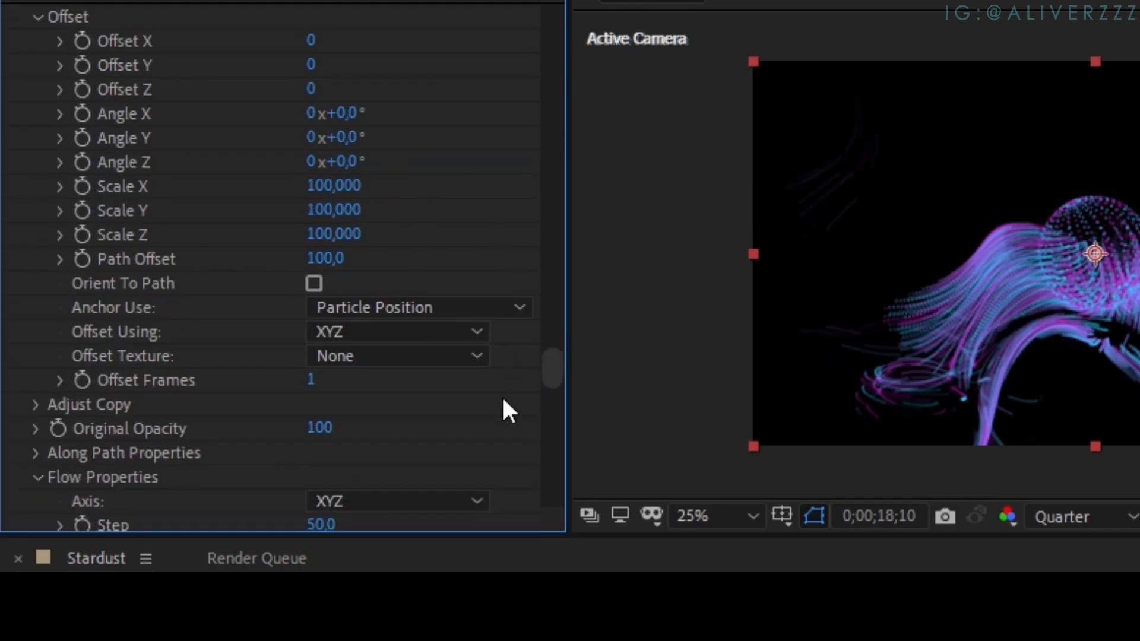
{"action": "scroll", "coordinate": [503, 403], "scroll_direction": "down", "scroll_amount": 3}
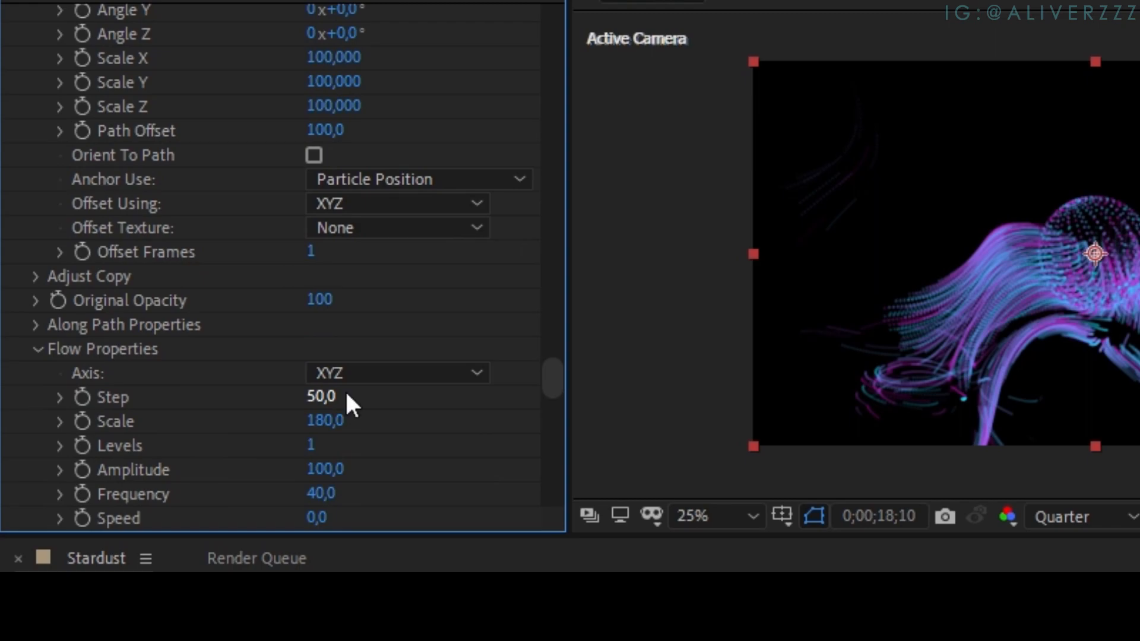
{"action": "left_click_drag", "start_coordinate": [321, 396], "coordinate": [332, 396]}
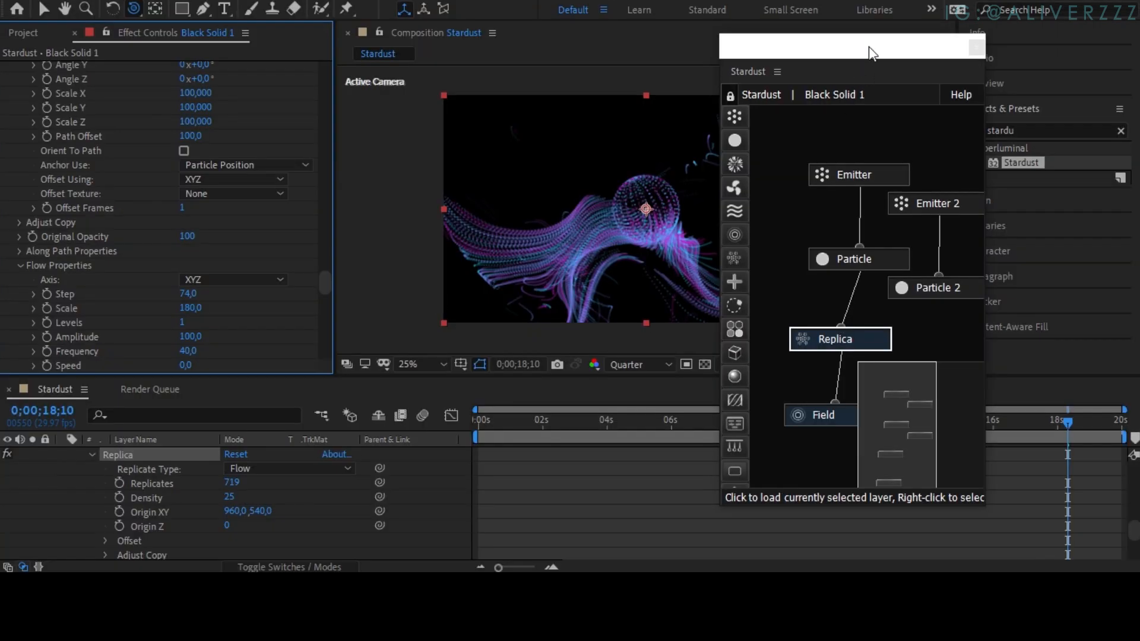
{"action": "left_click_drag", "start_coordinate": [869, 47], "coordinate": [1001, 64]}
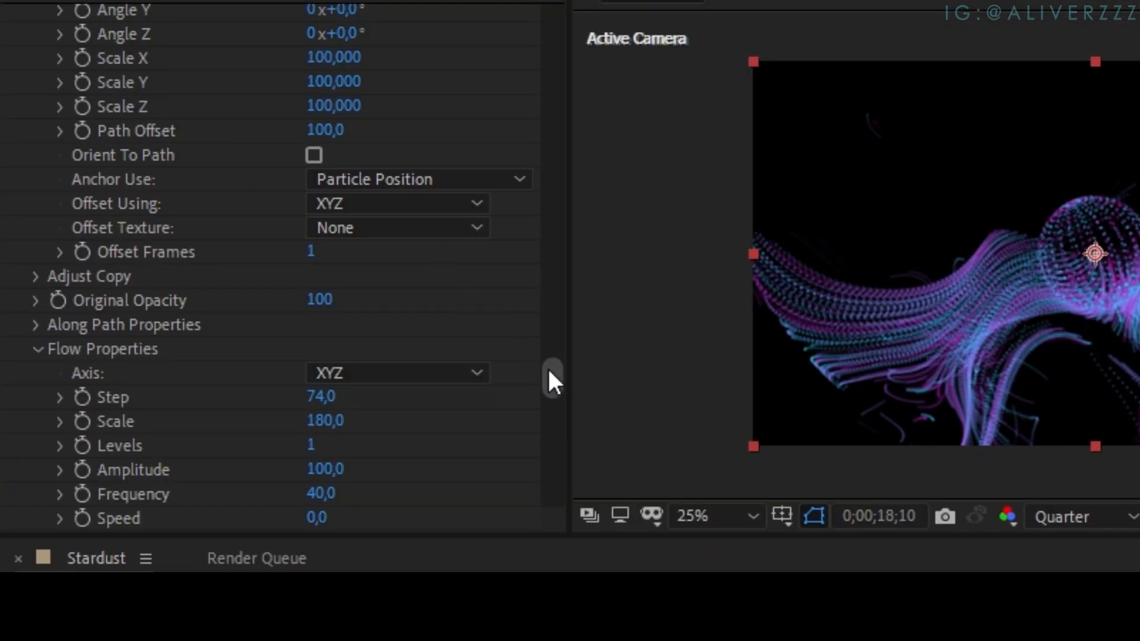
Step: Set the Replica's Density to 50
{"action": "left_click_drag", "start_coordinate": [549, 373], "coordinate": [549, 337]}
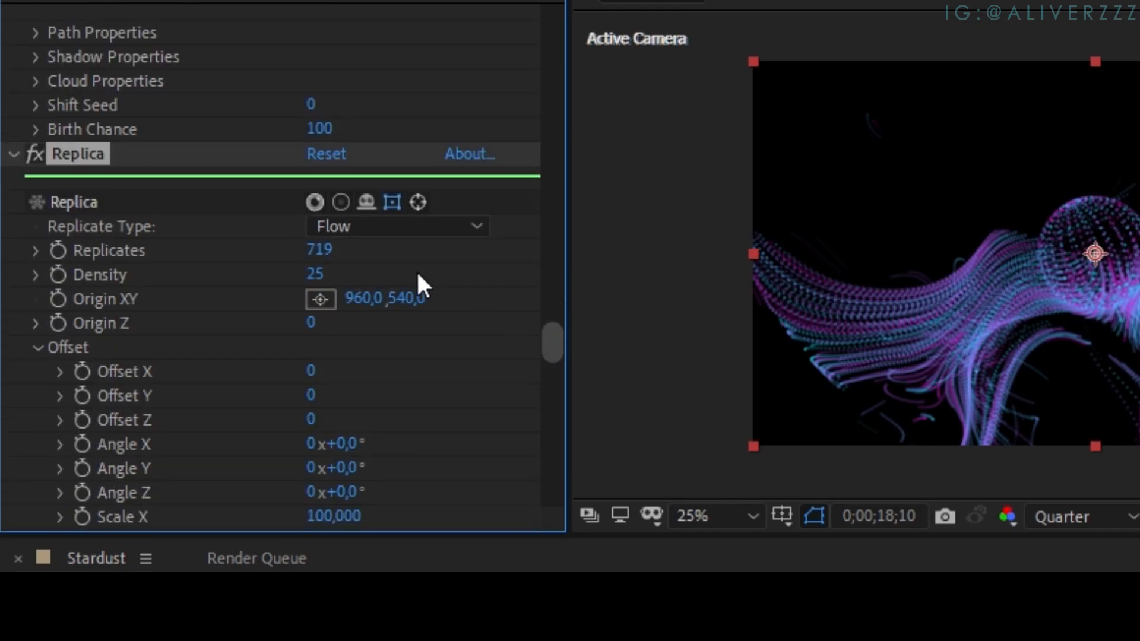
{"action": "left_click_drag", "start_coordinate": [319, 273], "coordinate": [272, 274]}
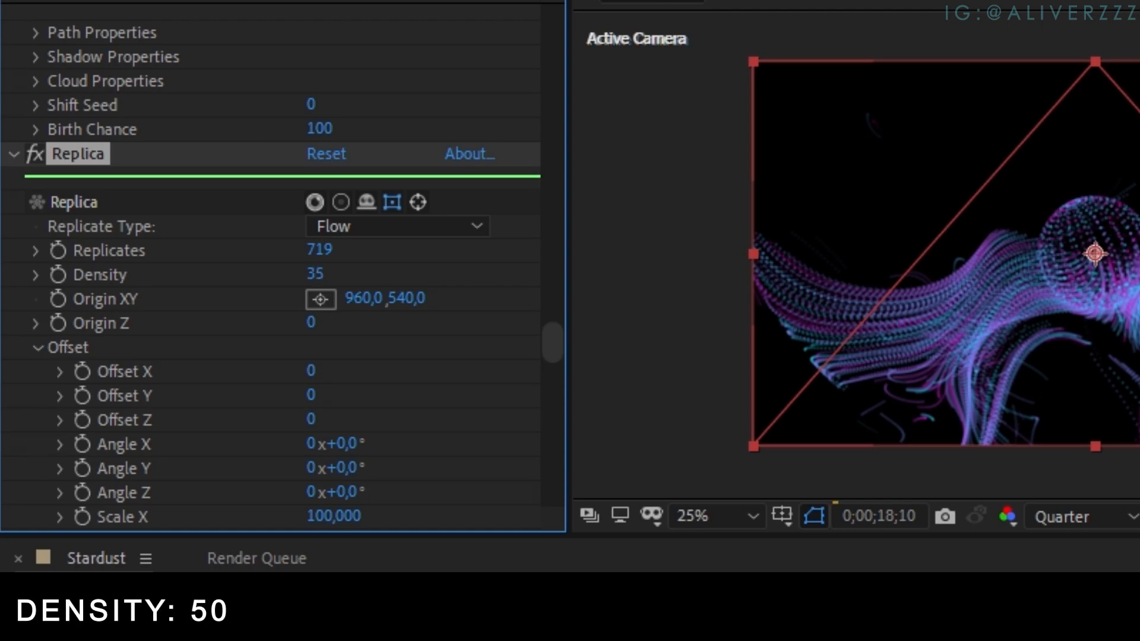
{"action": "left_click", "coordinate": [316, 274]}
{"action": "type", "text": "50"}
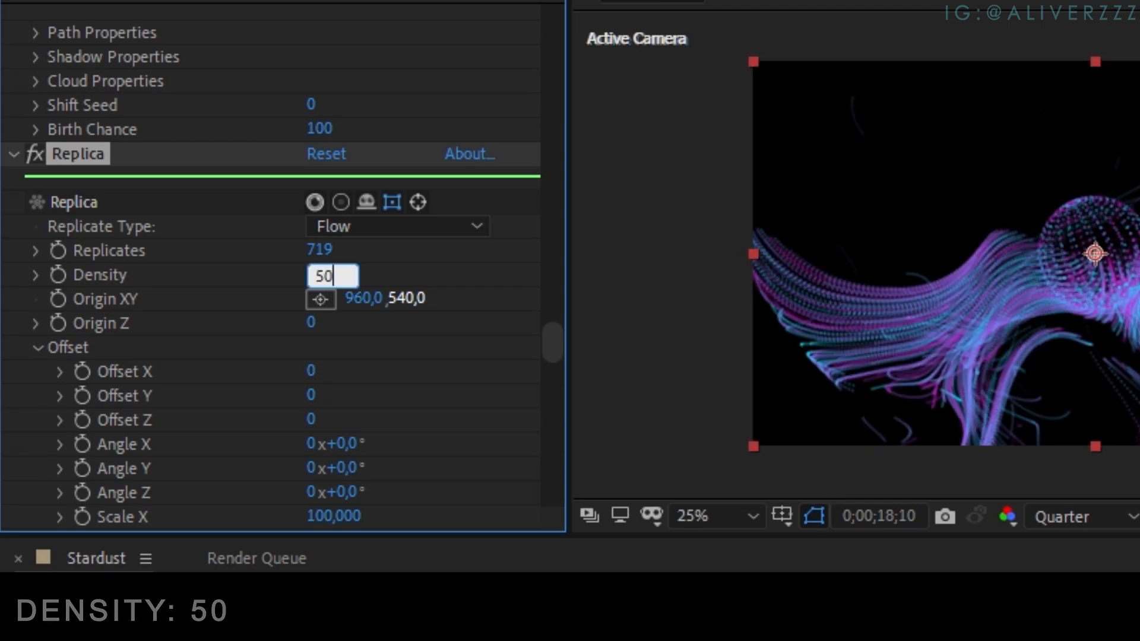
{"action": "left_click", "coordinate": [439, 261]}
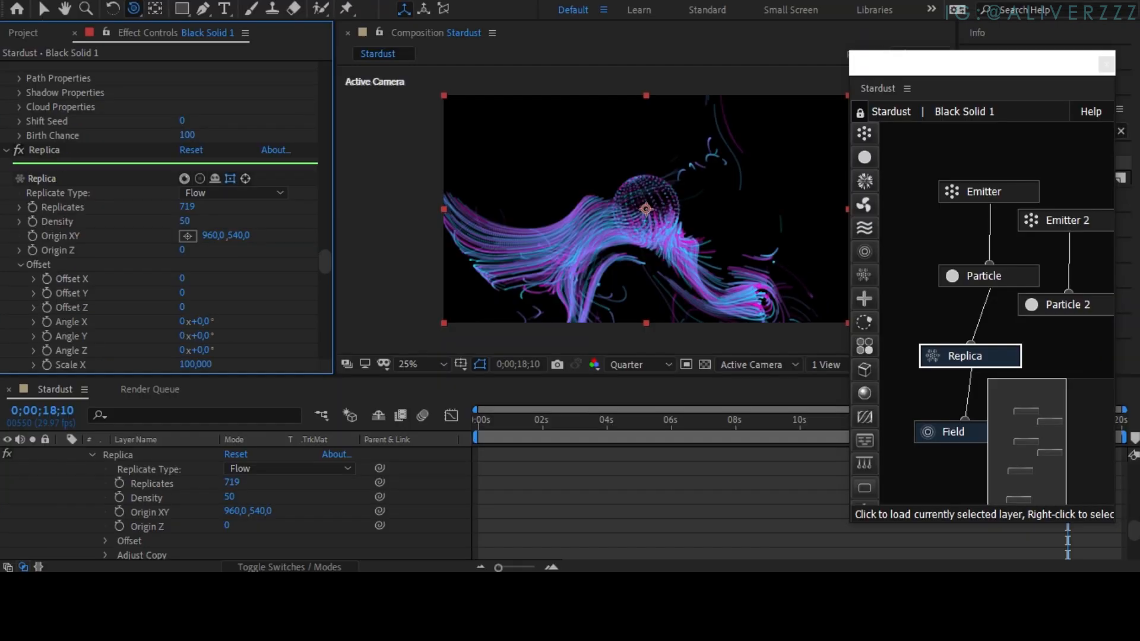
Step: Examine the denser strands in the composition and scrub the early timeline, stopping at 0;00;04;00
{"action": "left_click_drag", "start_coordinate": [992, 66], "coordinate": [149, 171]}
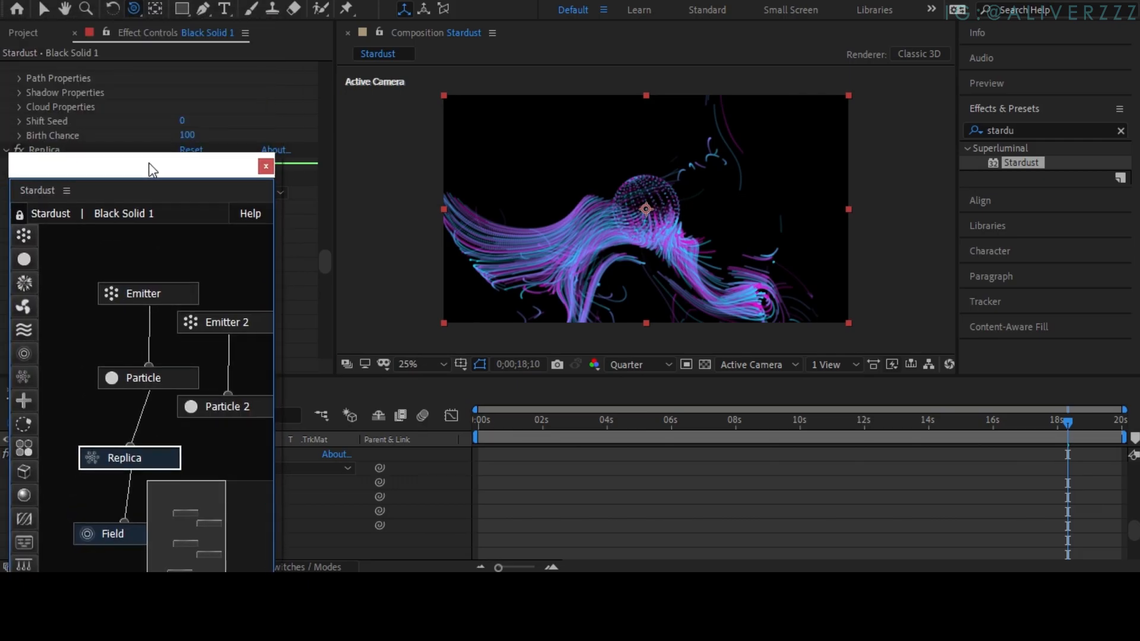
{"action": "scroll", "coordinate": [645, 209], "scroll_direction": "up", "scroll_amount": 1}
{"action": "scroll", "coordinate": [645, 209], "scroll_direction": "down", "scroll_amount": 1}
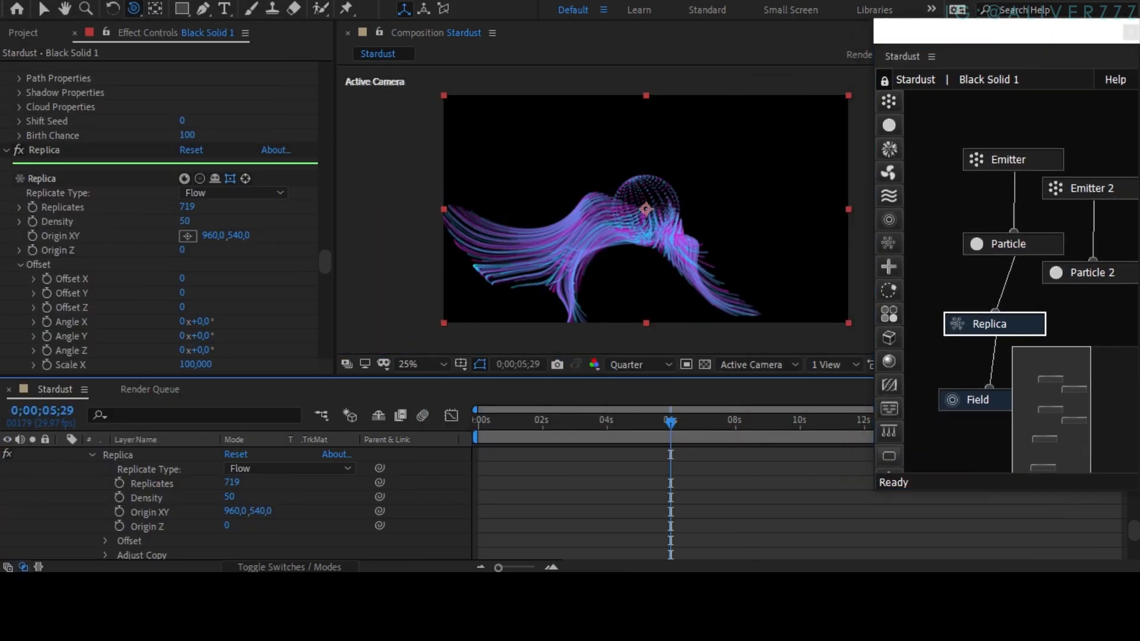
{"action": "left_click_drag", "start_coordinate": [466, 420], "coordinate": [569, 433]}
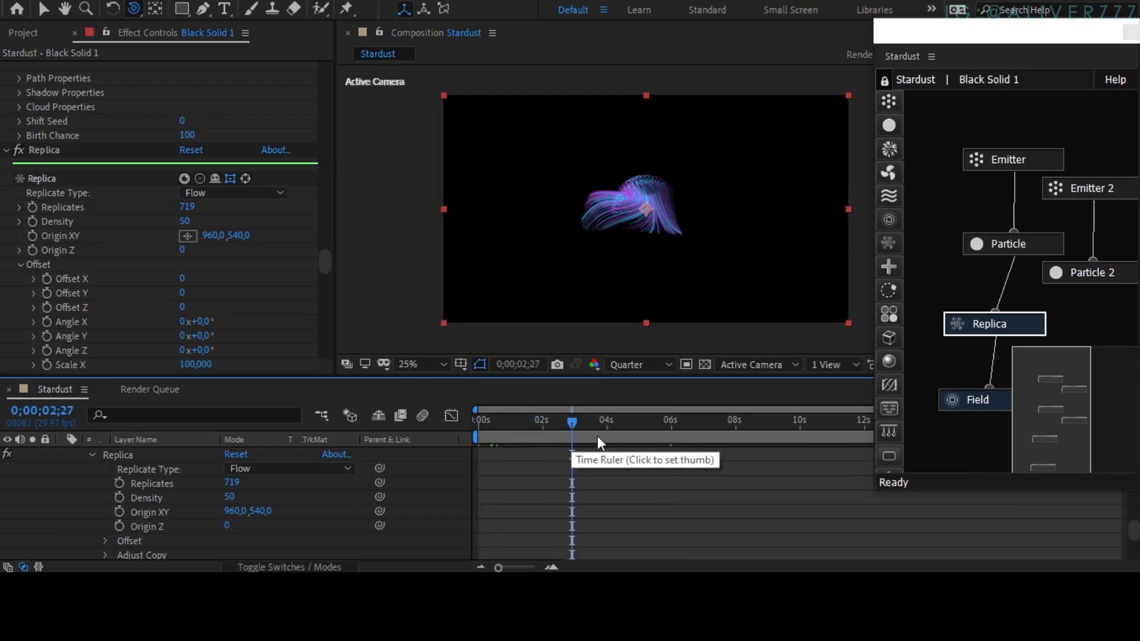
{"action": "left_click", "coordinate": [606, 420]}
Step: Select the original Particle node and reduce its Life (Seconds) to 5,700
{"action": "left_click", "coordinate": [1012, 243]}
{"action": "left_click_drag", "start_coordinate": [326, 113], "coordinate": [261, 113]}
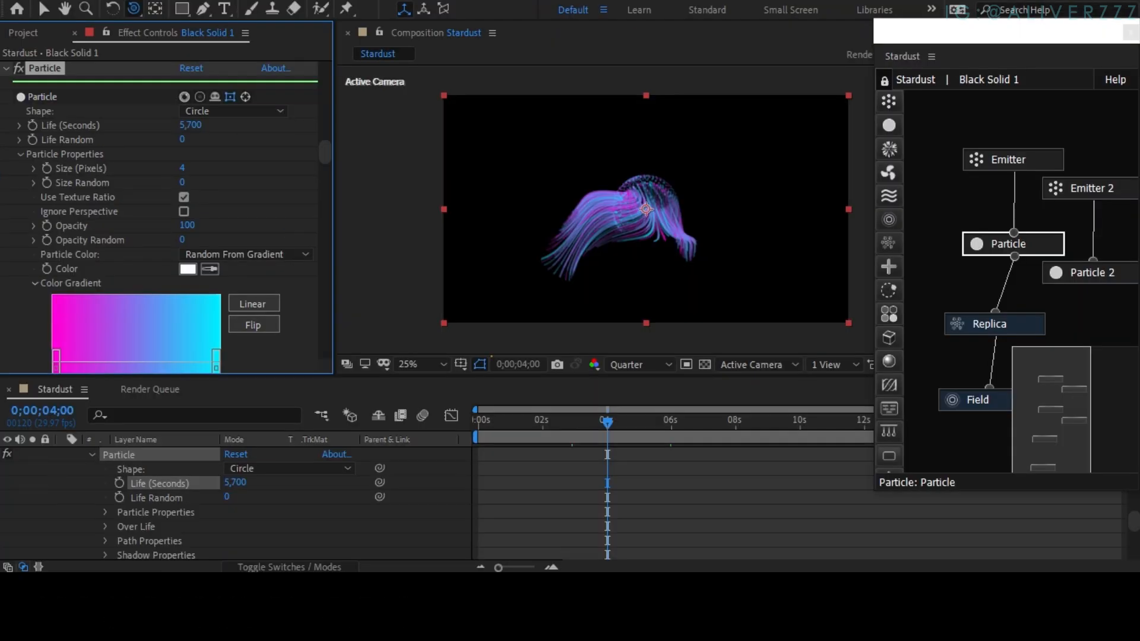
Step: Find the Deep Glow effect and apply it to the Black Solid 1 layer
{"action": "left_click_drag", "start_coordinate": [995, 26], "coordinate": [197, 149]}
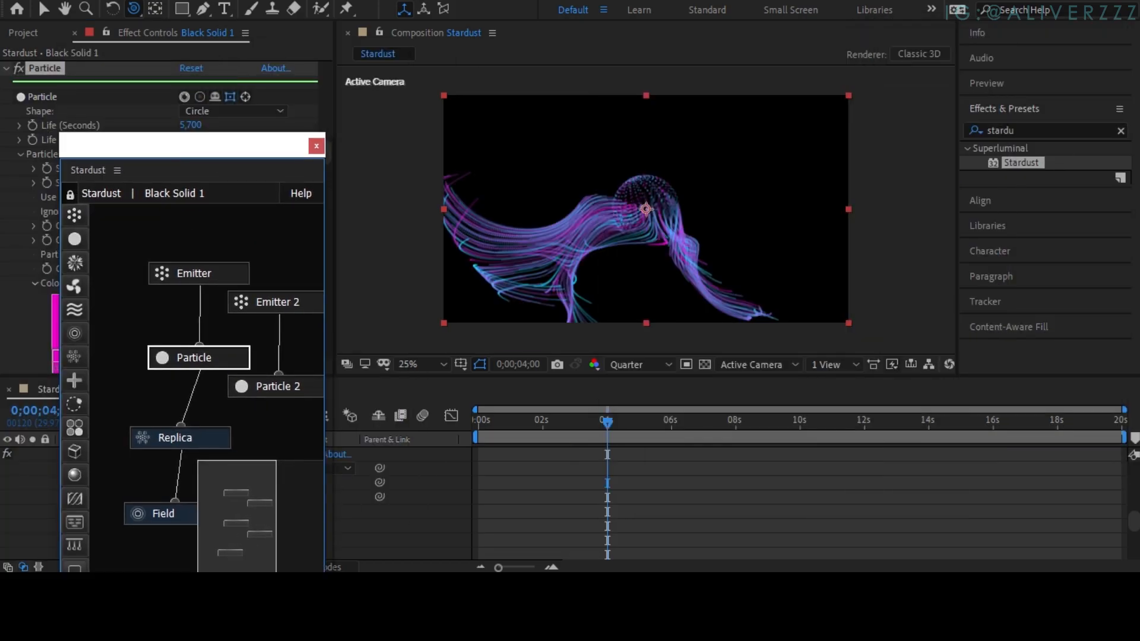
{"action": "left_click", "coordinate": [1035, 131]}
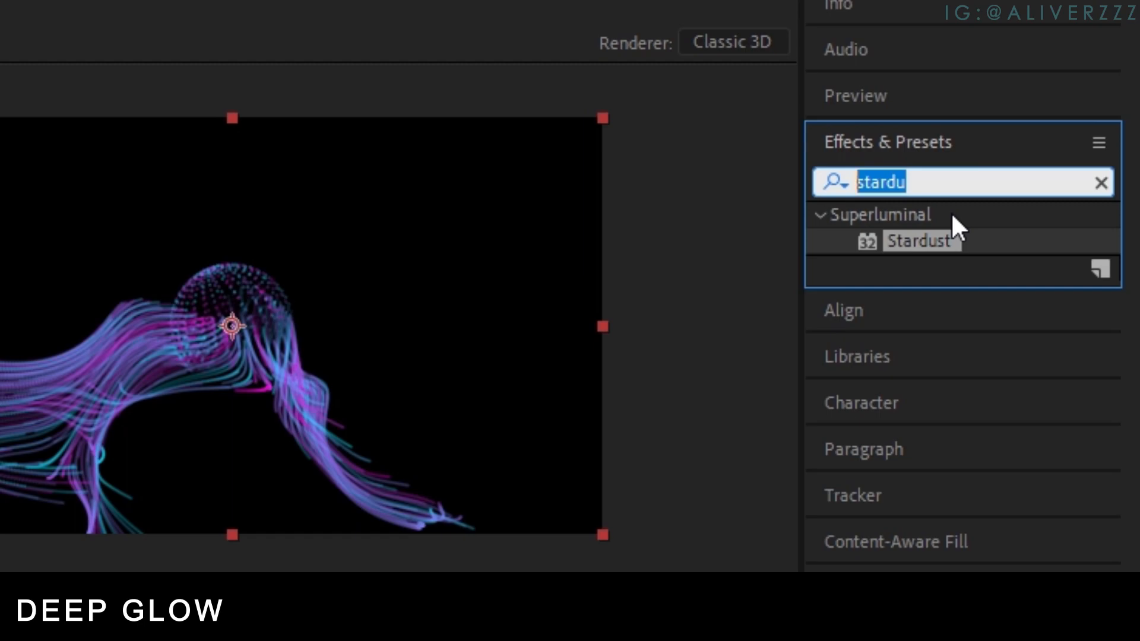
{"action": "type", "text": "deep"}
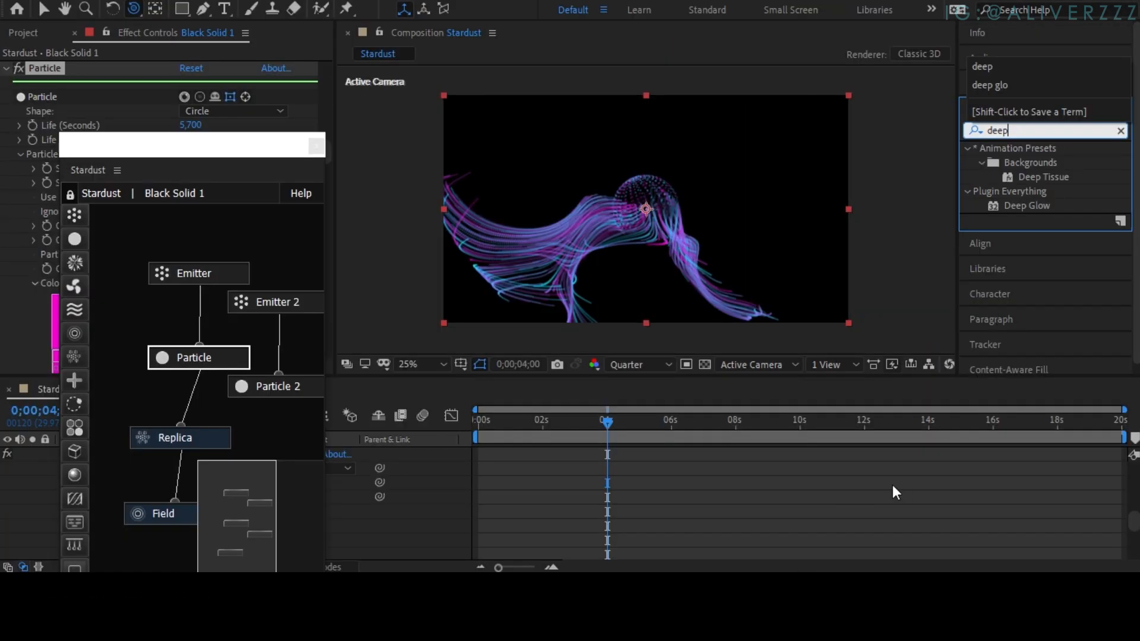
{"action": "scroll", "coordinate": [831, 495], "scroll_direction": "up", "scroll_amount": 8}
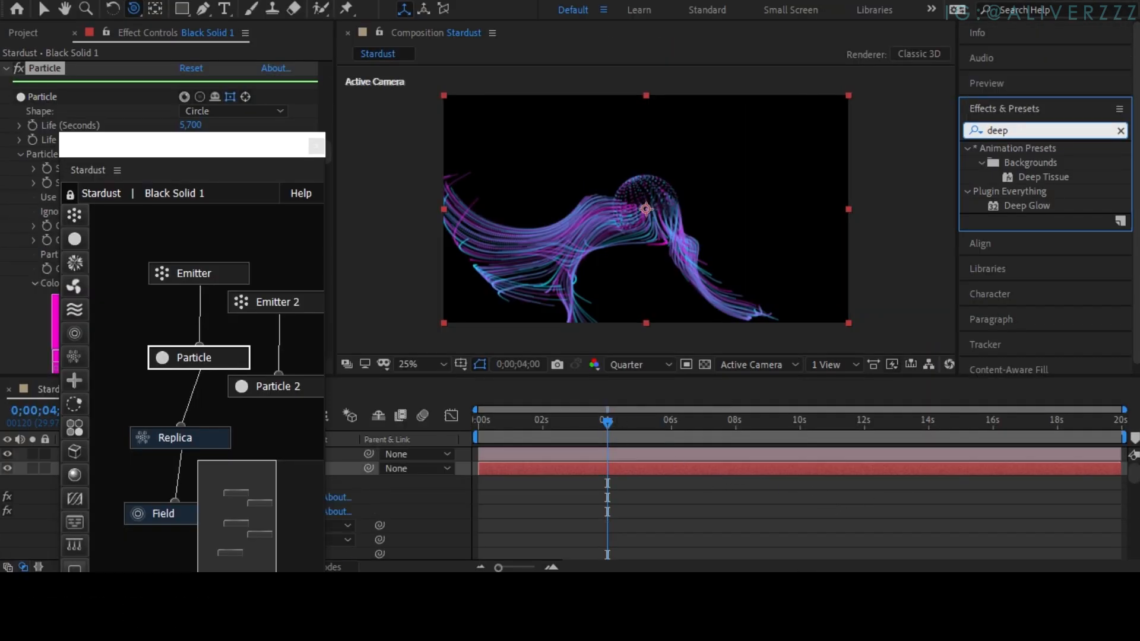
{"action": "left_click_drag", "start_coordinate": [1017, 206], "coordinate": [573, 475]}
{"action": "left_click_drag", "start_coordinate": [191, 146], "coordinate": [989, 77]}
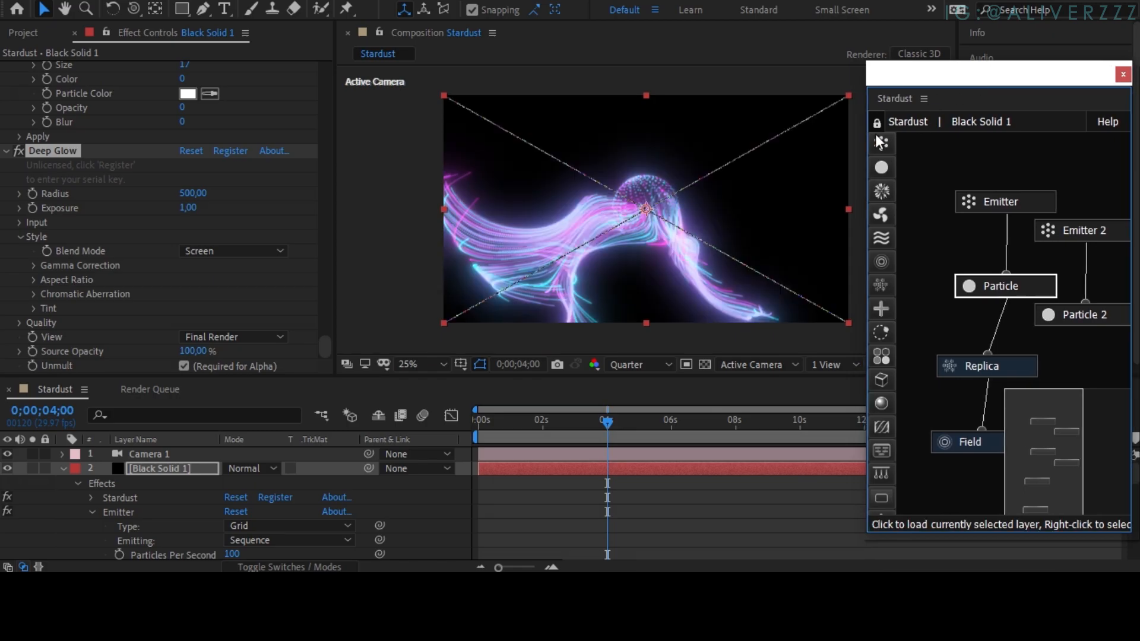
Step: Open Deep Glow's registration and set the effect's Exposure to 0,80
{"action": "left_click", "coordinate": [217, 151]}
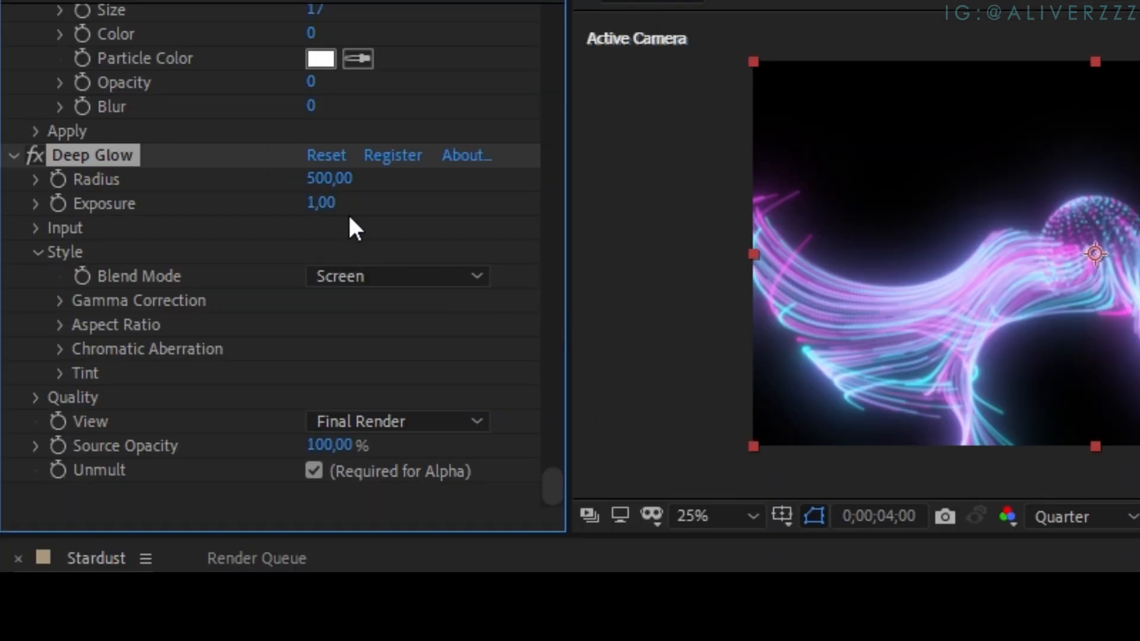
{"action": "left_click", "coordinate": [320, 202]}
{"action": "type", "text": "0,"}
{"action": "type", "text": "80"}
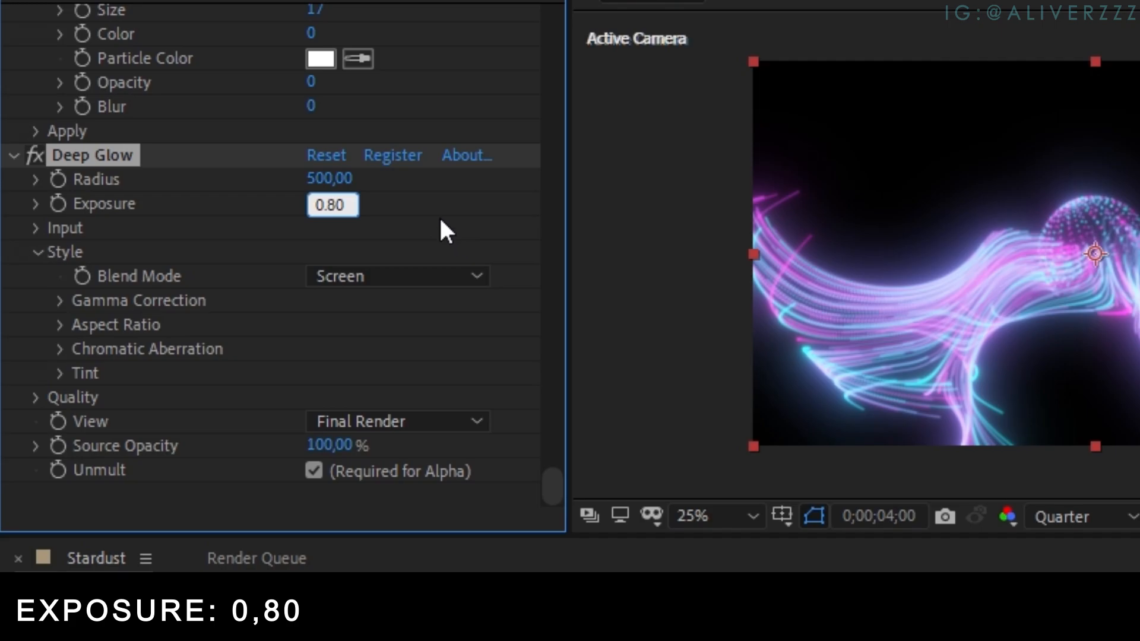
{"action": "key", "text": "Return"}
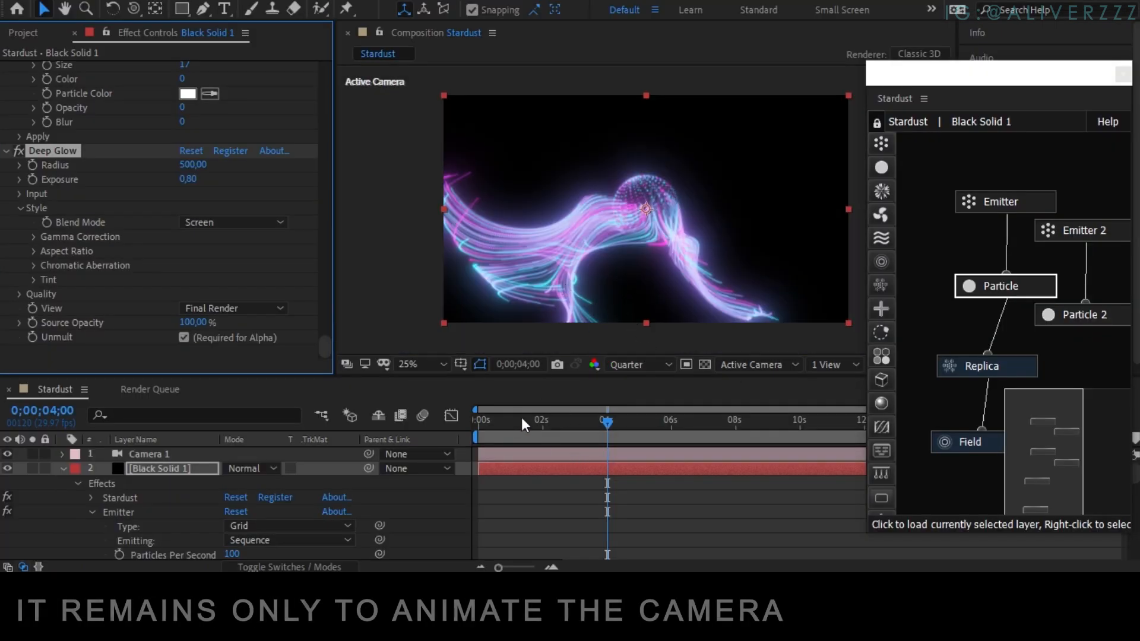
Step: Expand Camera 1's Transform properties, position the camera around the sphere and keyframe its Position at the start of the timeline
{"action": "left_click", "coordinate": [572, 419]}
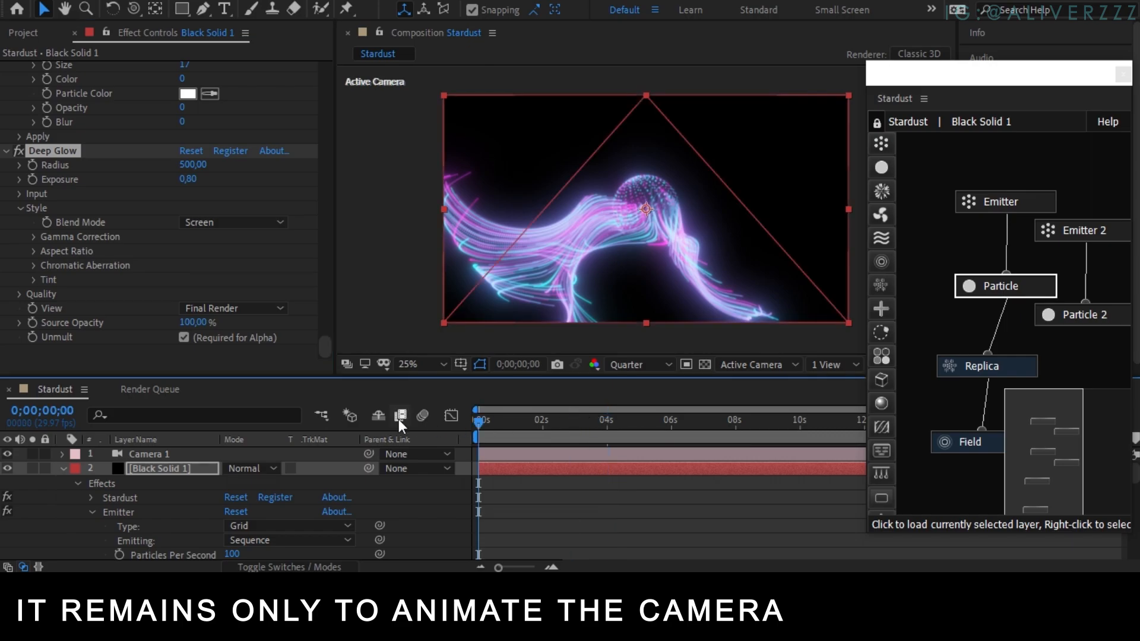
{"action": "key", "text": "Home"}
{"action": "left_click", "coordinate": [63, 469]}
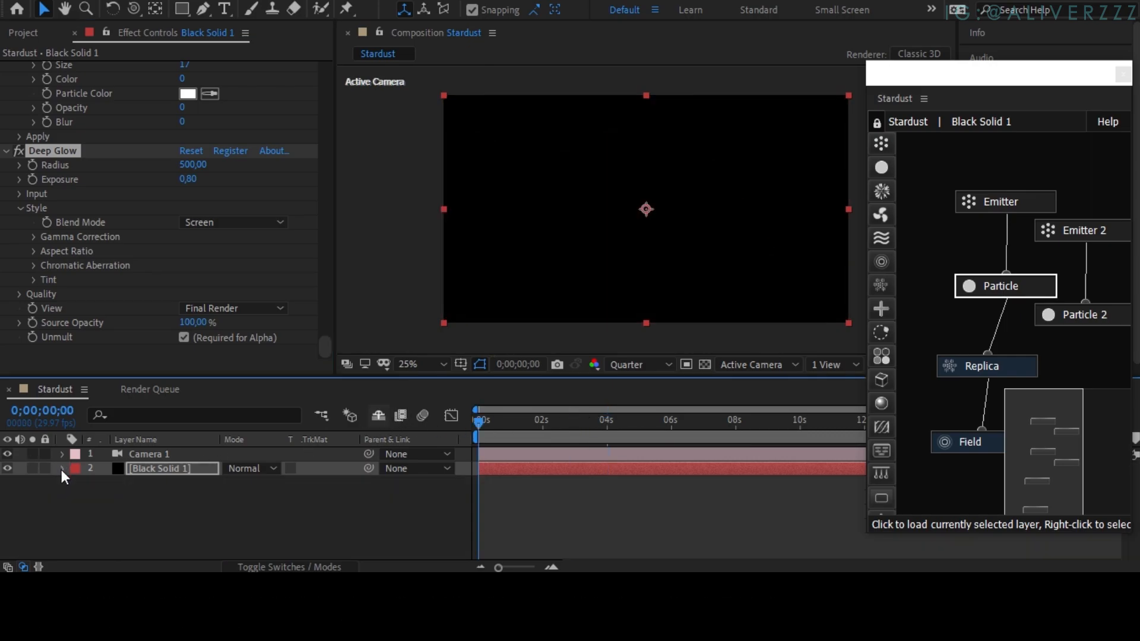
{"action": "left_click", "coordinate": [64, 454]}
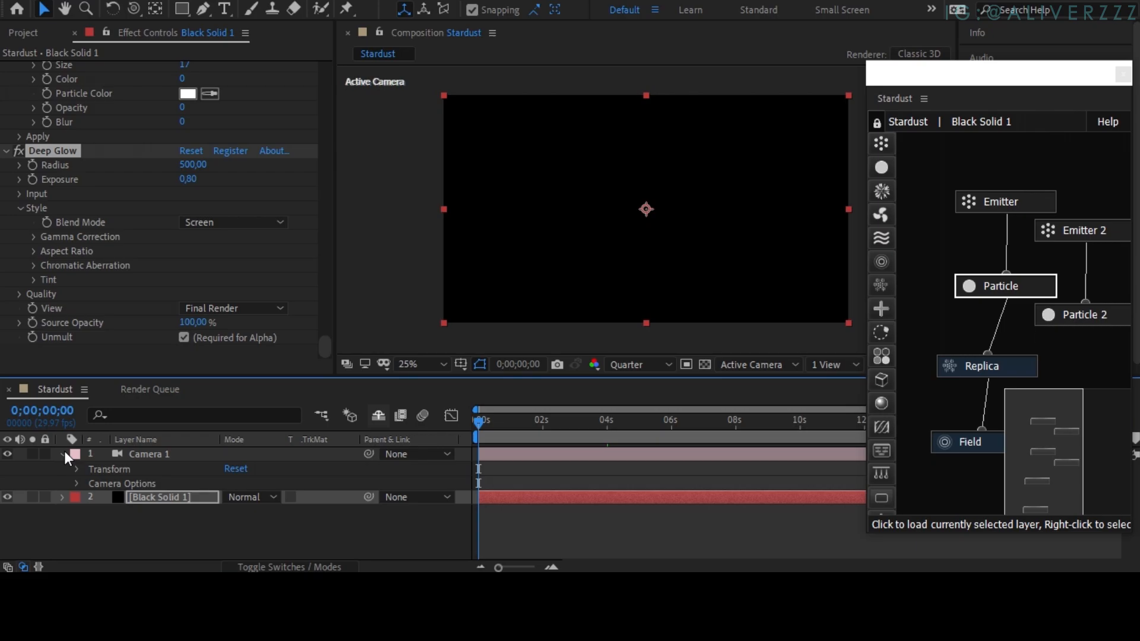
{"action": "left_click", "coordinate": [581, 425]}
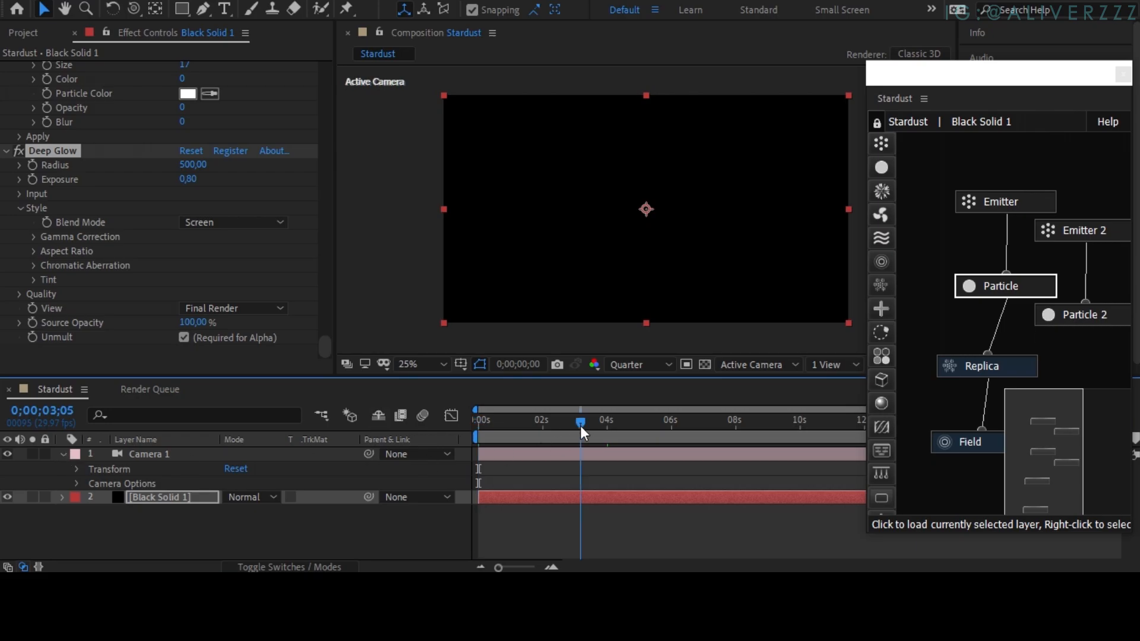
{"action": "left_click", "coordinate": [76, 469]}
{"action": "key", "text": "c"}
{"action": "left_click_drag", "start_coordinate": [612, 255], "coordinate": [551, 443]}
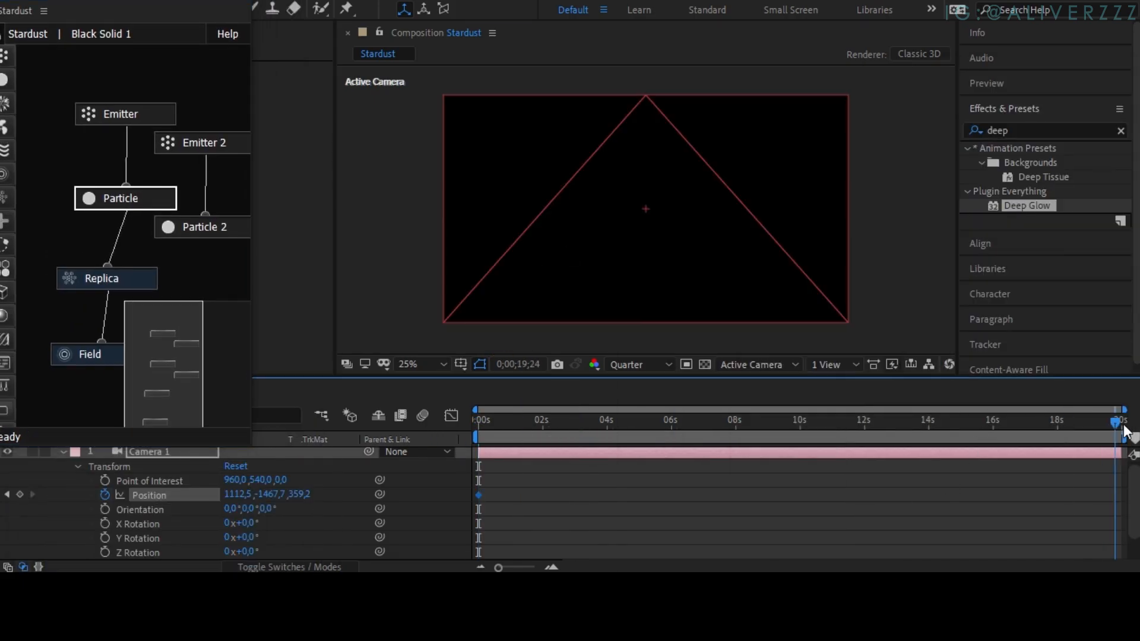
Step: Orbit the camera at 0;00;19;29 to create a second Position keyframe, and check the camera move near 0;00;04;14
{"action": "left_click_drag", "start_coordinate": [1124, 426], "coordinate": [1130, 426]}
{"action": "left_click_drag", "start_coordinate": [605, 255], "coordinate": [605, 154]}
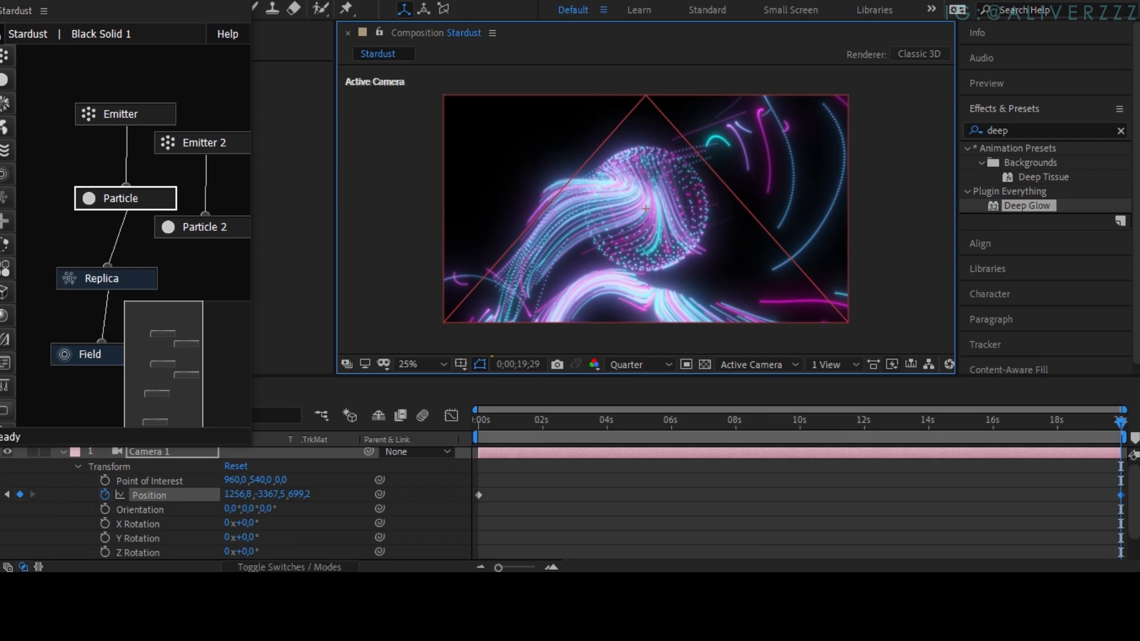
{"action": "left_click_drag", "start_coordinate": [488, 422], "coordinate": [477, 422]}
{"action": "left_click", "coordinate": [621, 422]}
{"action": "left_click_drag", "start_coordinate": [247, 509], "coordinate": [261, 538]}
{"action": "key", "text": "ctrl+z"}
{"action": "key", "text": "ctrl+z"}
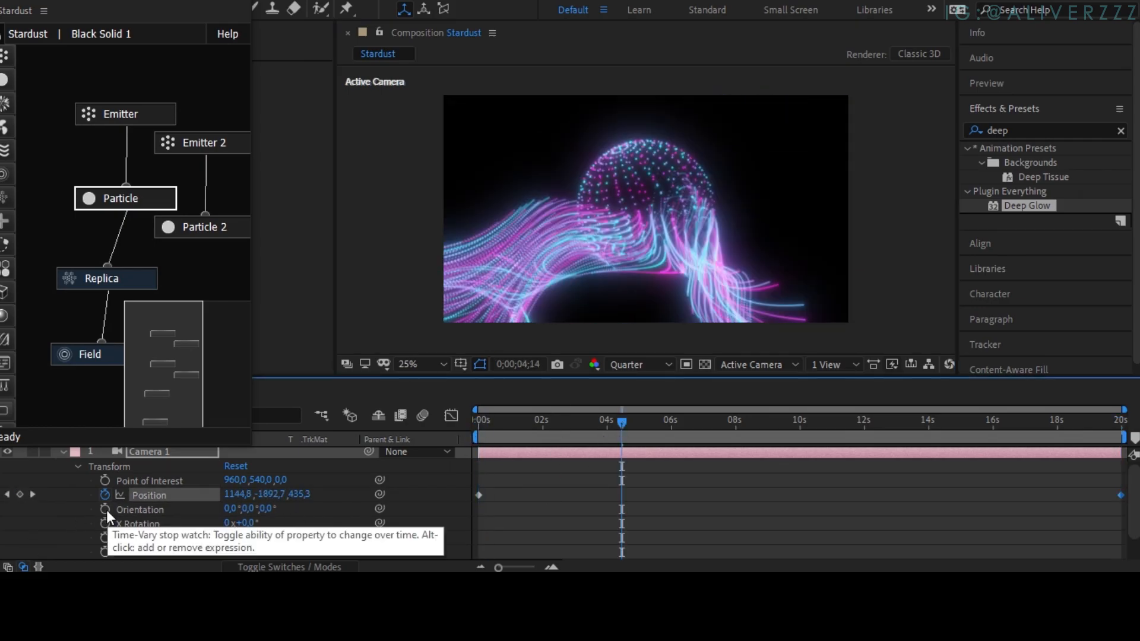
{"action": "left_click", "coordinate": [105, 508]}
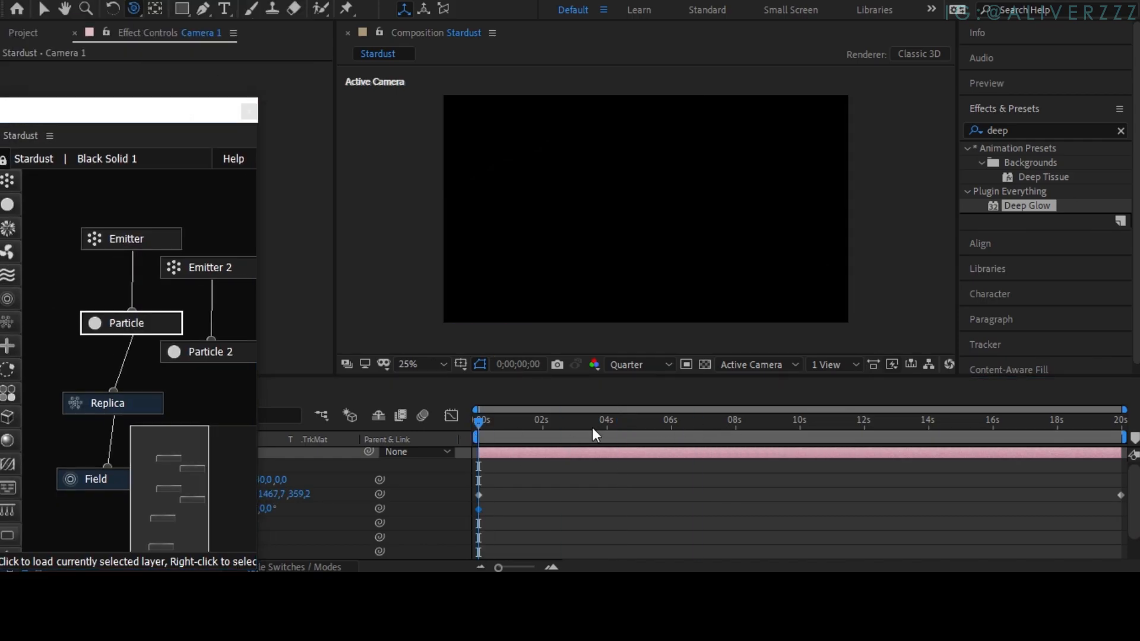
{"action": "left_click", "coordinate": [619, 423]}
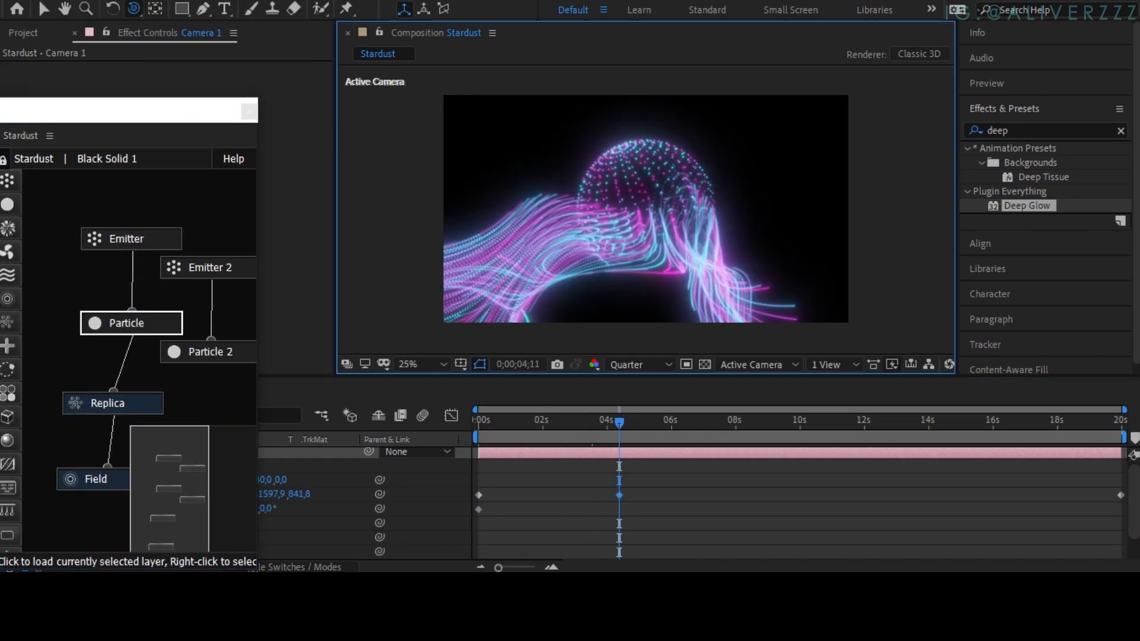
{"action": "left_click", "coordinate": [478, 509]}
{"action": "key", "text": "Delete"}
{"action": "left_click", "coordinate": [478, 495]}
{"action": "left_click", "coordinate": [619, 495]}
{"action": "key", "text": "Delete"}
Step: Apply Easy Ease to the camera's first and last Position keyframes, and check the move at 0;00;11;28
{"action": "left_click", "coordinate": [478, 495]}
{"action": "left_click_drag", "start_coordinate": [478, 484], "coordinate": [1131, 514]}
{"action": "key", "text": "F9"}
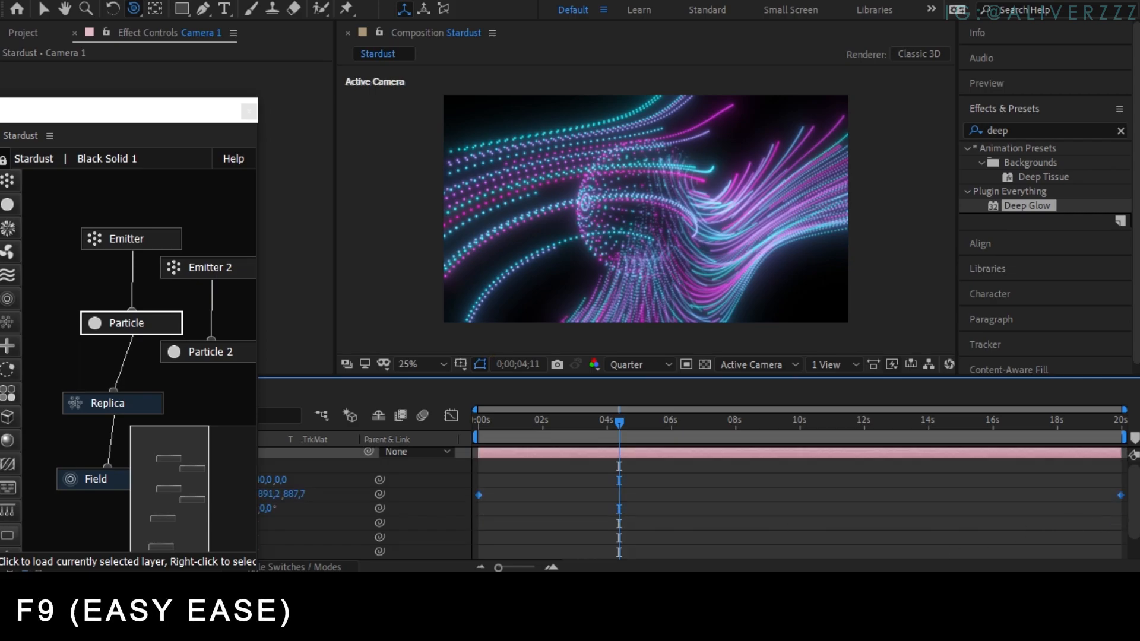
{"action": "key", "text": "F9"}
{"action": "left_click", "coordinate": [732, 508]}
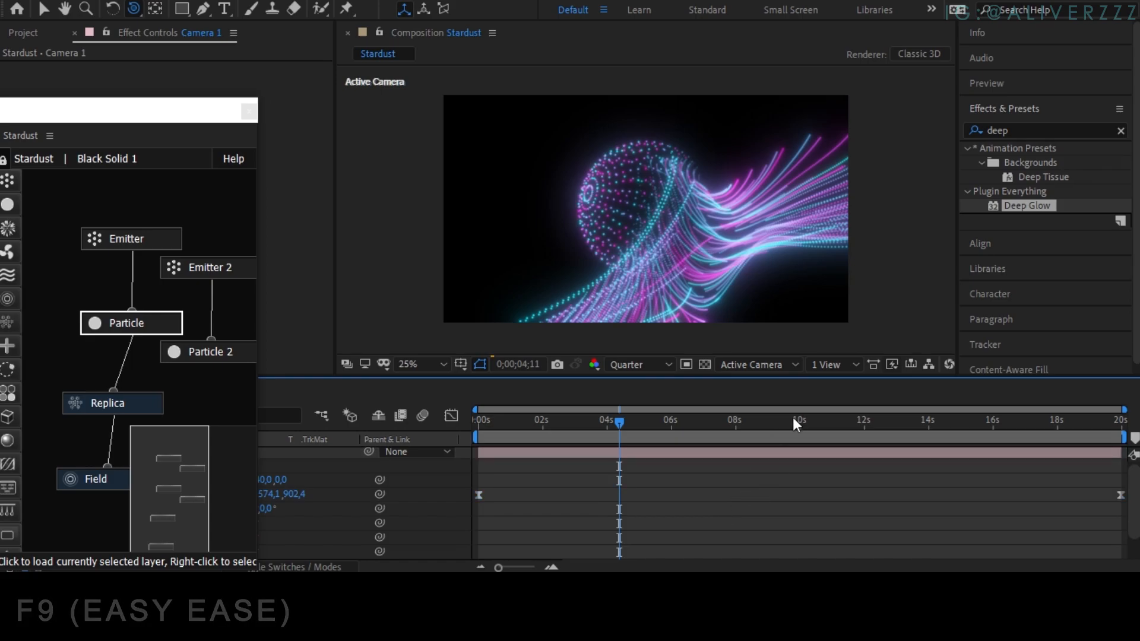
{"action": "left_click", "coordinate": [862, 423]}
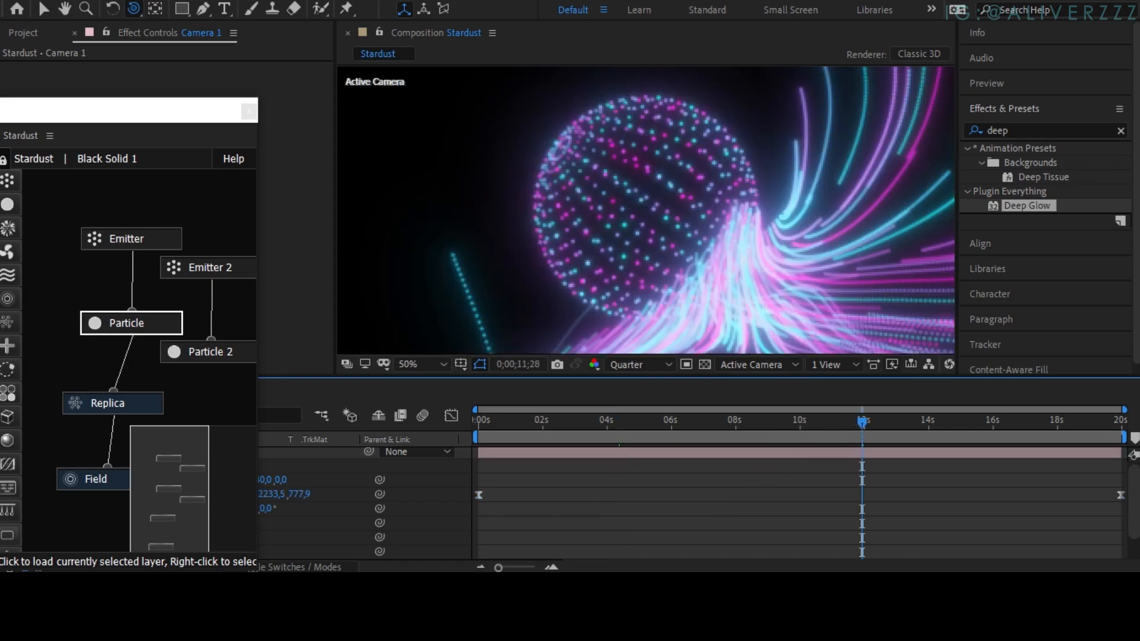
Step: Collapse Camera 1, select the Replica node of Black Solid 1 and set the composition preview resolution to Half
{"action": "left_click_drag", "start_coordinate": [159, 112], "coordinate": [963, 78]}
{"action": "scroll", "coordinate": [109, 465], "scroll_direction": "up", "scroll_amount": 1}
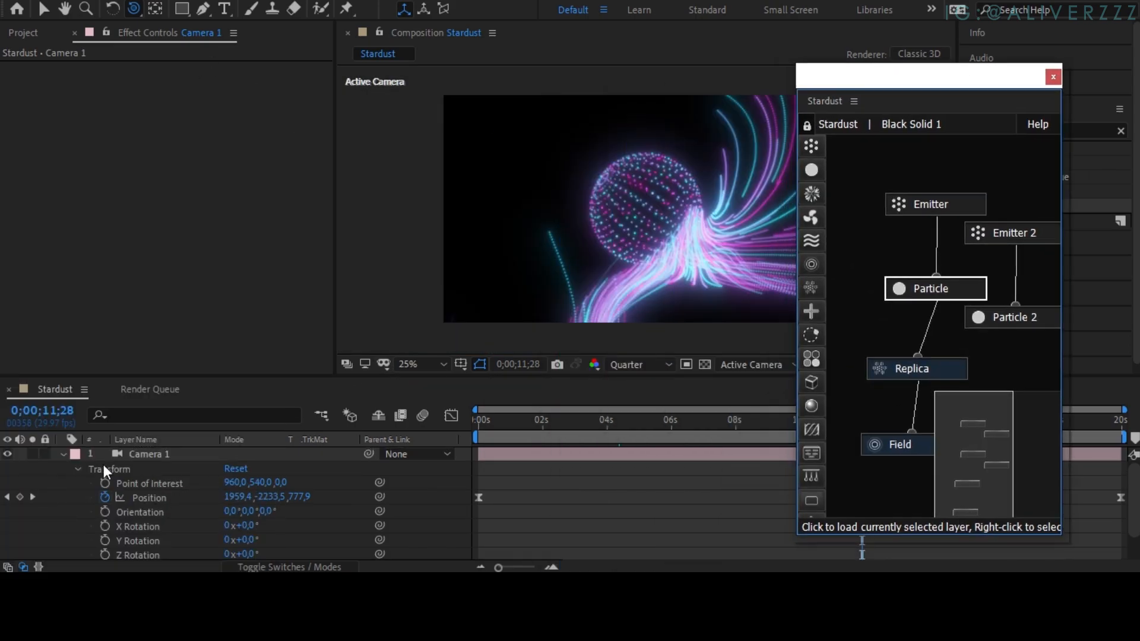
{"action": "left_click", "coordinate": [63, 455]}
{"action": "left_click", "coordinate": [130, 468]}
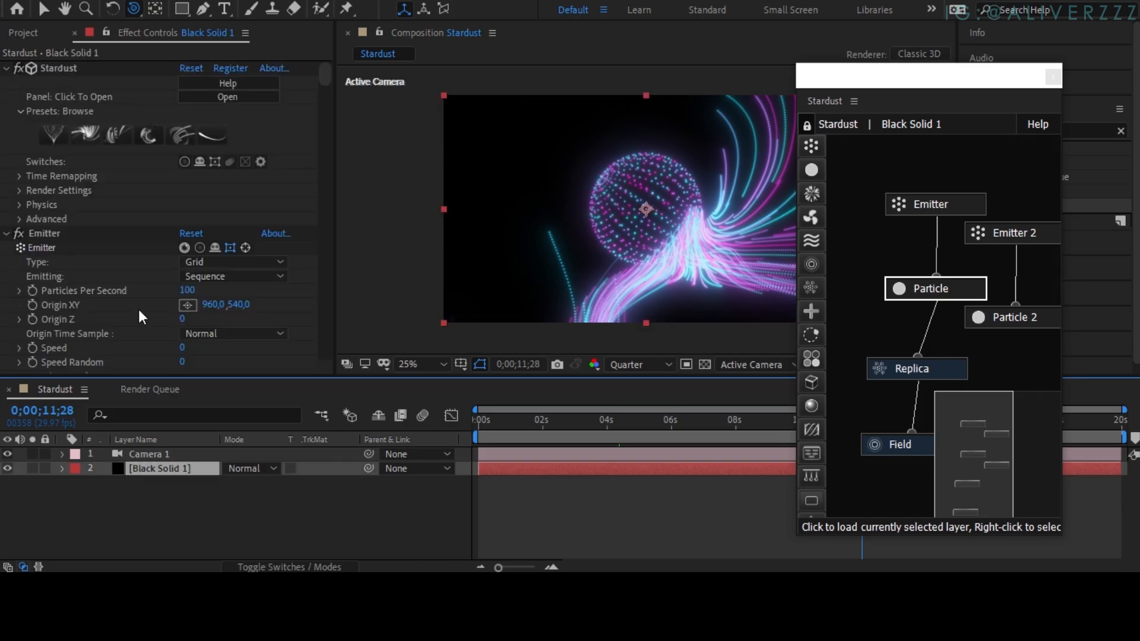
{"action": "left_click", "coordinate": [878, 369]}
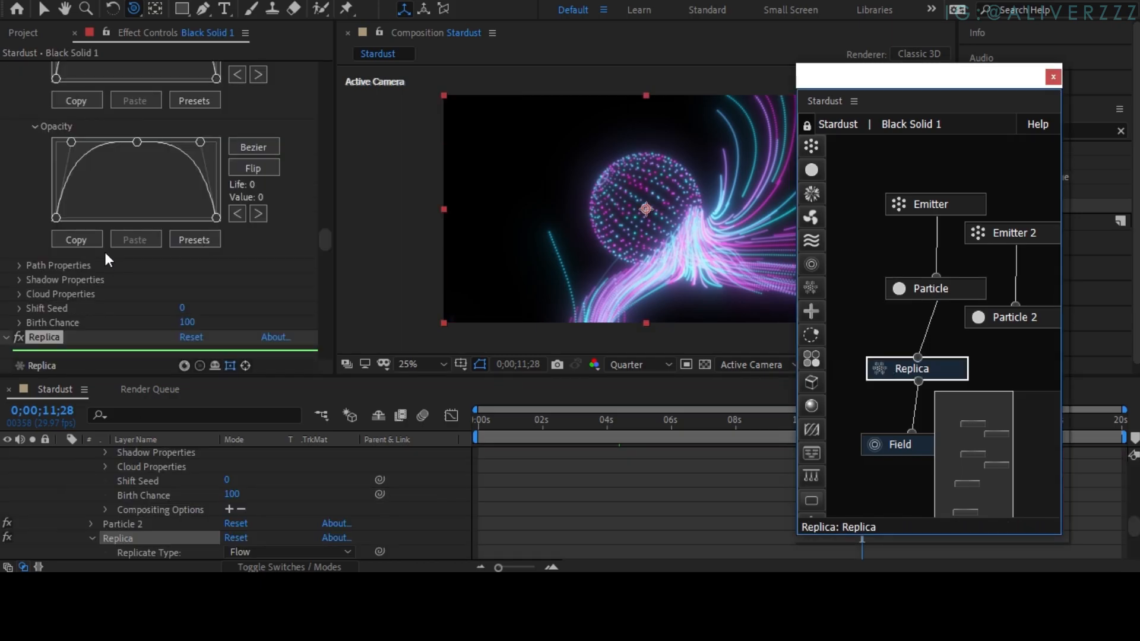
{"action": "scroll", "coordinate": [105, 254], "scroll_direction": "down", "scroll_amount": 1}
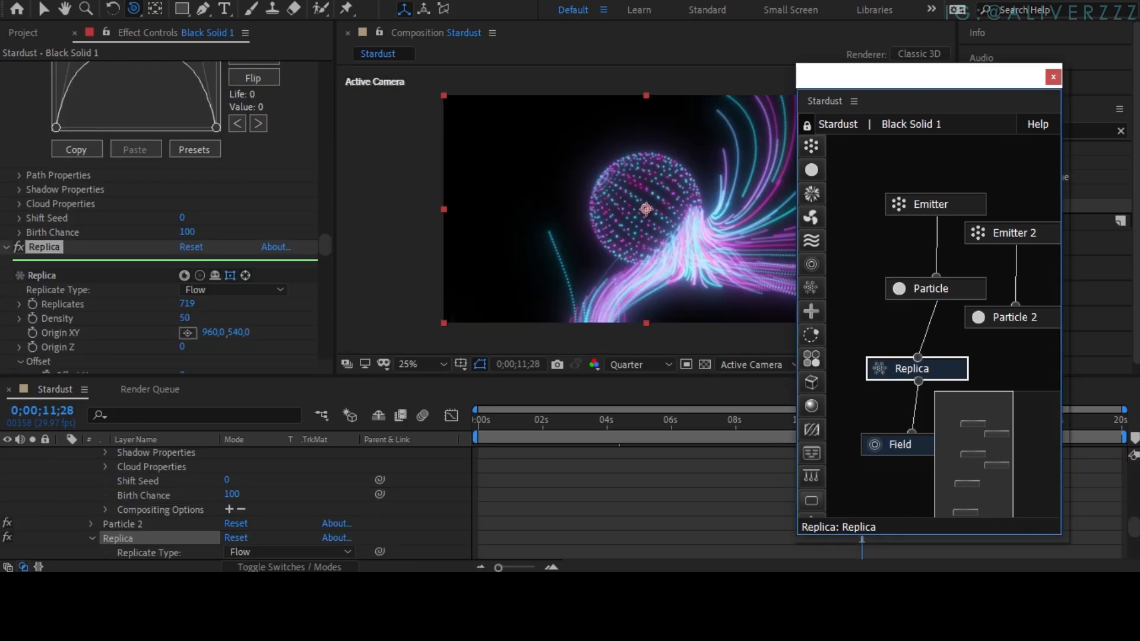
{"action": "left_click", "coordinate": [628, 364]}
{"action": "left_click", "coordinate": [626, 429]}
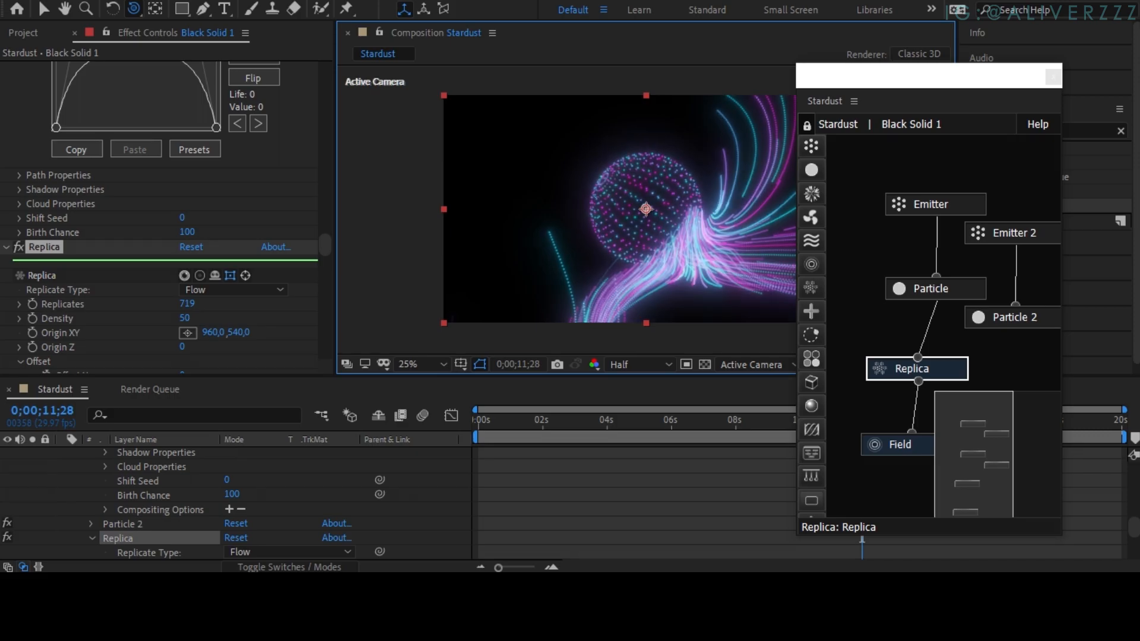
Step: Set the Replica's Density to 80 to make the strands denser
{"action": "key", "text": "period"}
{"action": "key", "text": "period"}
{"action": "key", "text": "period"}
{"action": "key", "text": "period"}
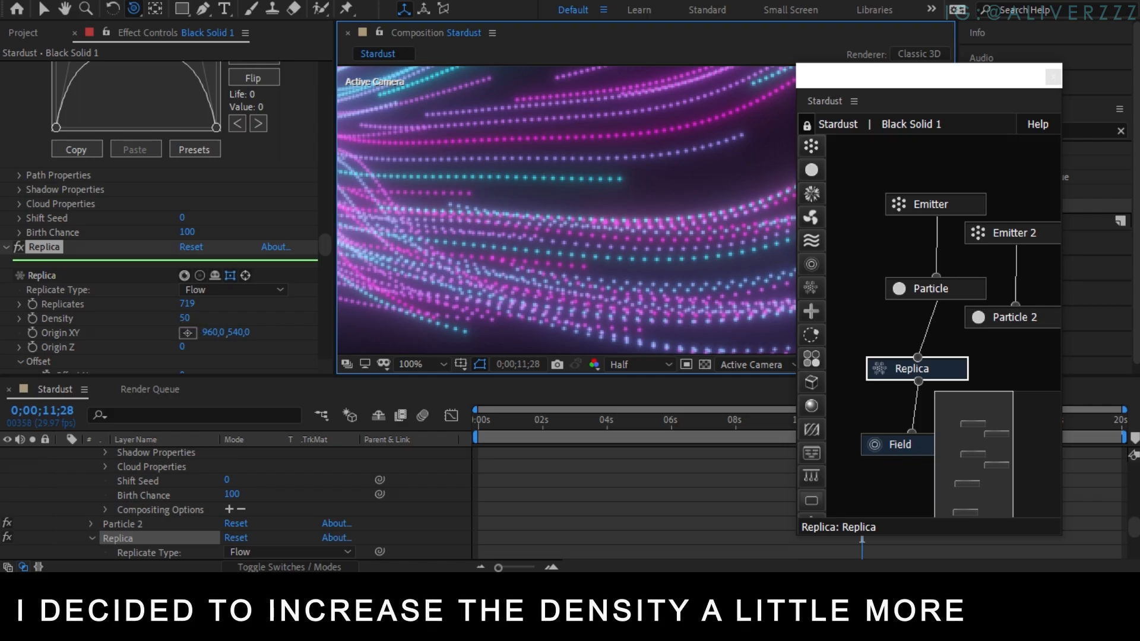
{"action": "left_click_drag", "start_coordinate": [183, 319], "coordinate": [185, 319]}
{"action": "type", "text": "80"}
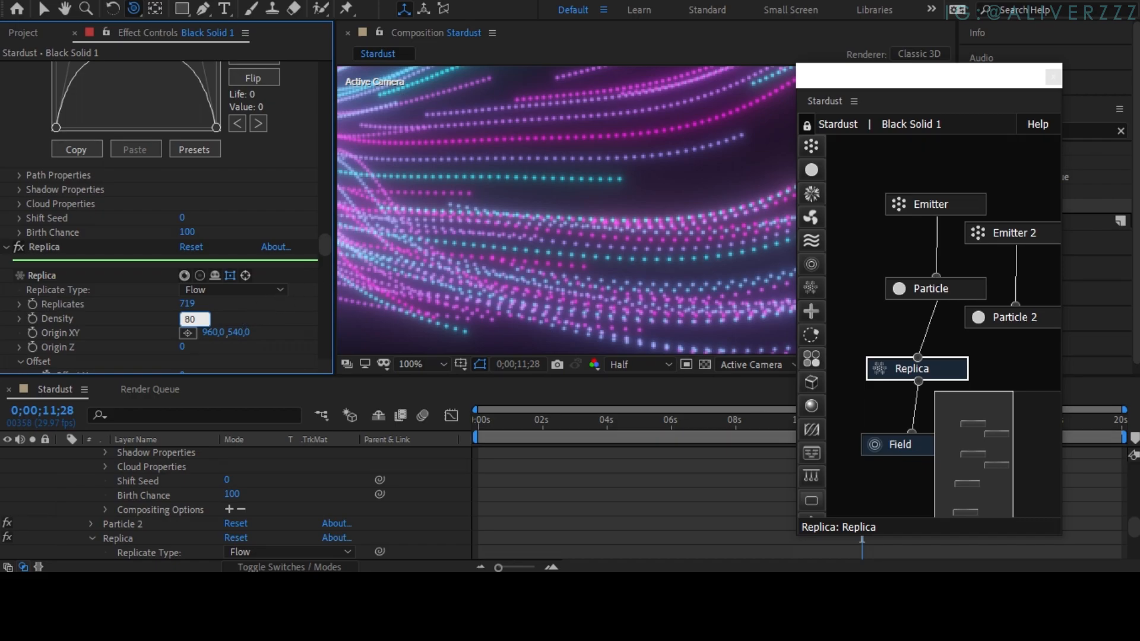